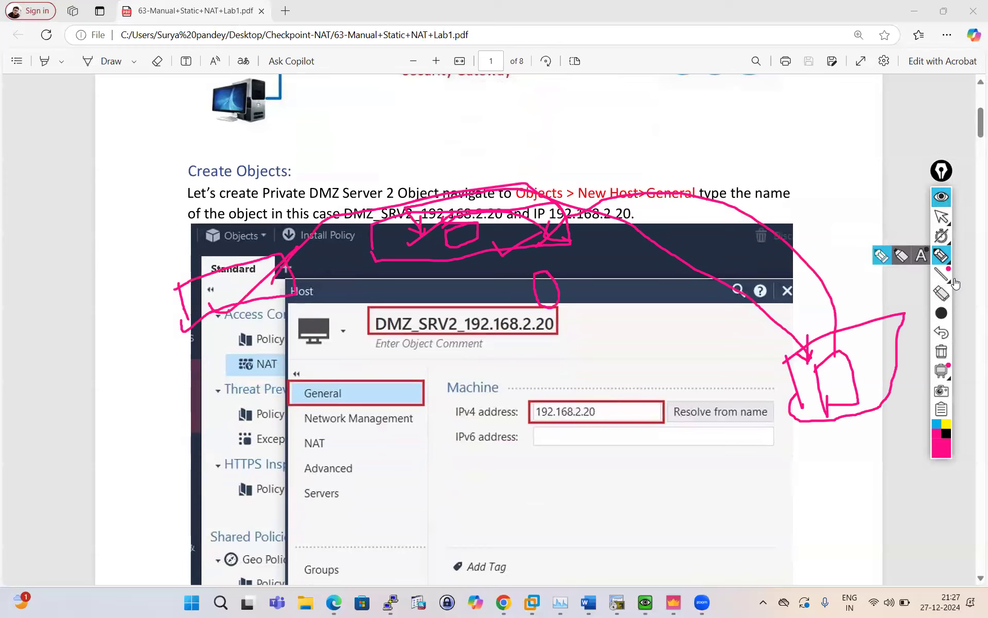
# Erase the pink loop and scribbles from the PDF page and collapse the ink tools.
pyautogui.click(942, 293)
pyautogui.moveTo(515, 231)
pyautogui.mouseDown()
pyautogui.moveTo(137, 309)
pyautogui.moveTo(657, 353)
pyautogui.mouseUp()
pyautogui.moveTo(607, 332)
pyautogui.mouseDown()
pyautogui.moveTo(546, 288)
pyautogui.moveTo(844, 386)
pyautogui.moveTo(735, 416)
pyautogui.mouseUp()
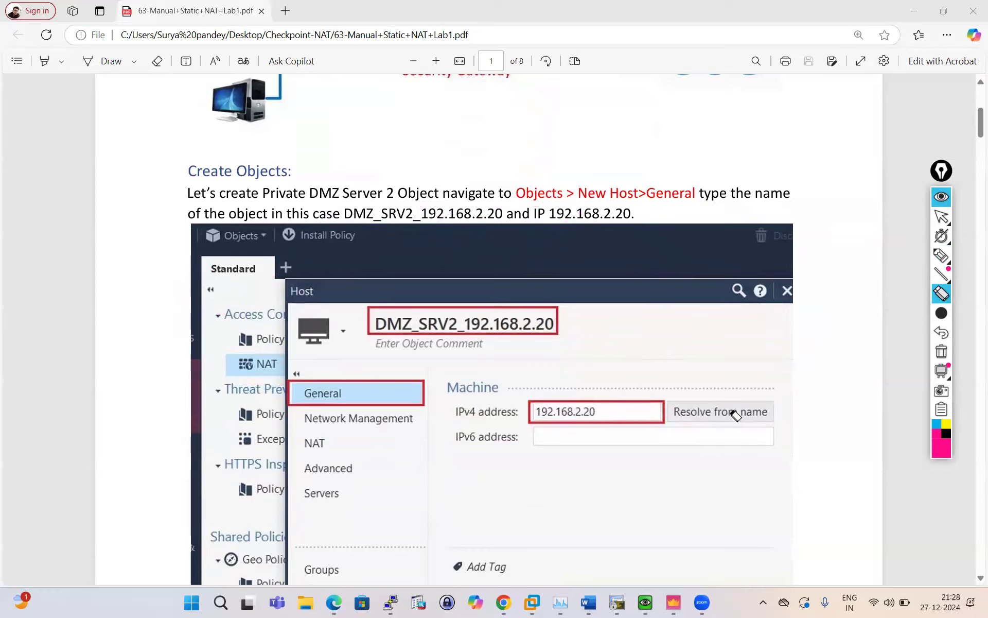
pyautogui.click(941, 258)
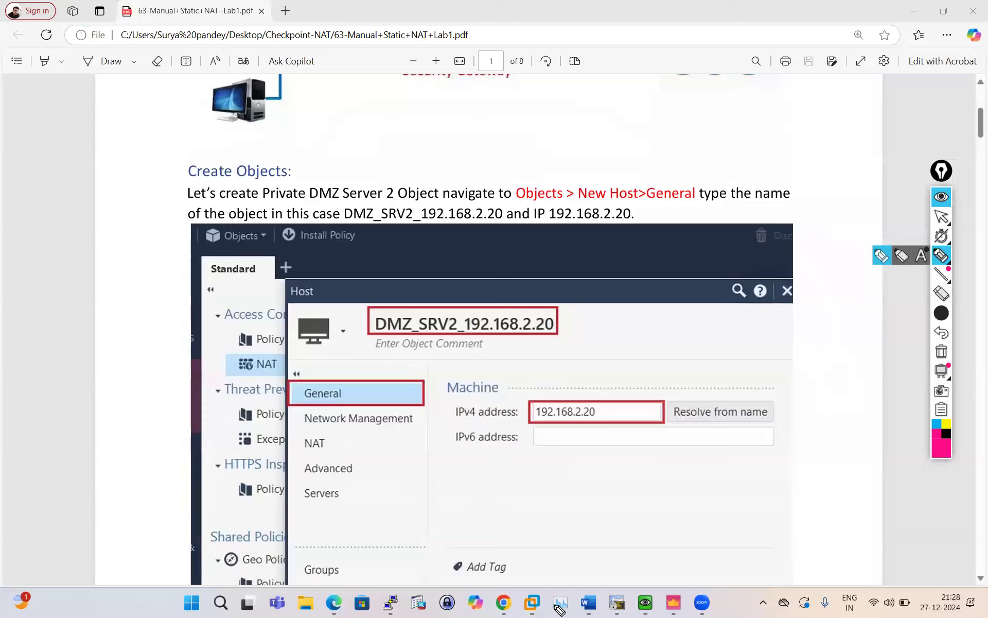
pyautogui.click(942, 216)
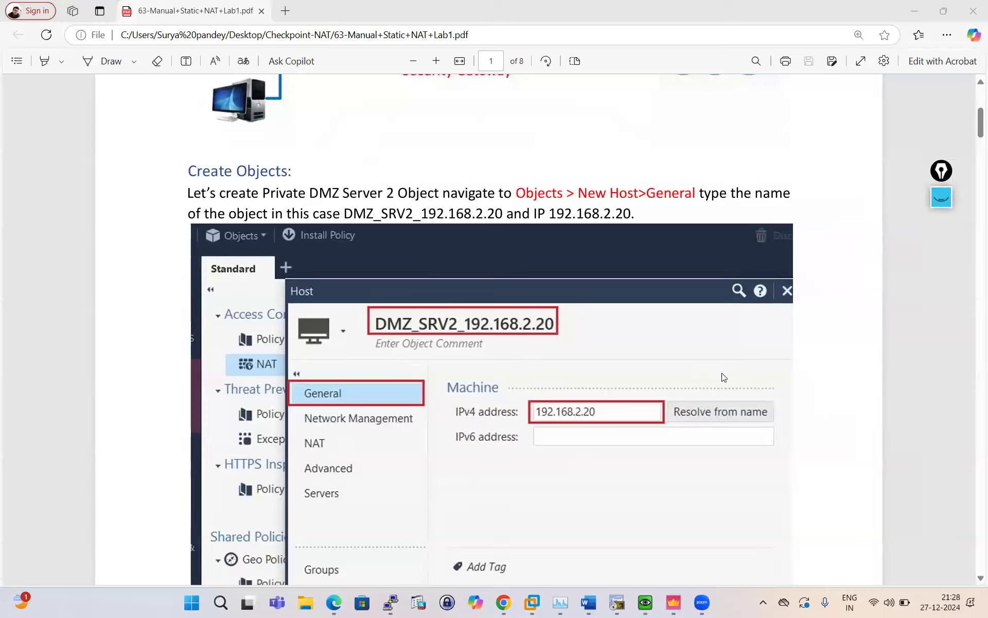
# Glance at the EVE lab topology in Chrome, then return to the lab PDF.
pyautogui.click(504, 601)
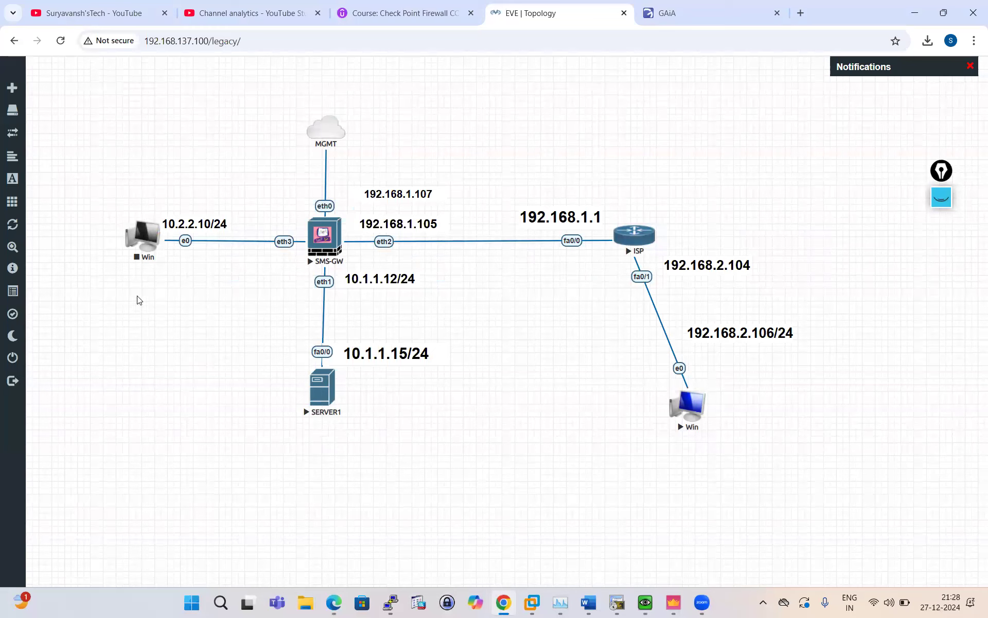
pyautogui.click(334, 601)
pyautogui.scroll(-1, 514, 317)
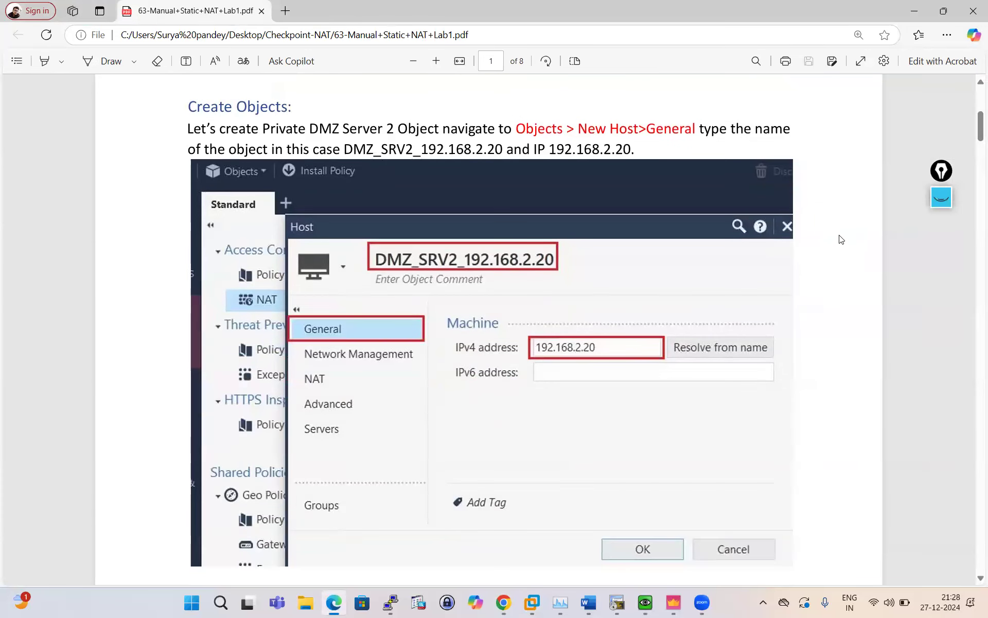
# Tick the Host dialog's General section in pink ink and choose a smaller pen size.
pyautogui.click(941, 197)
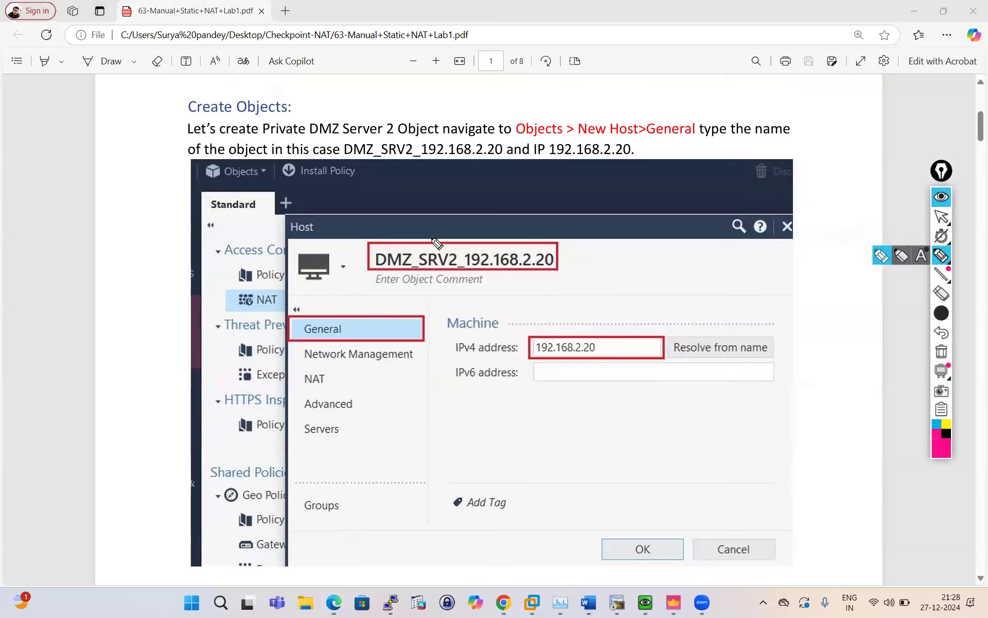
pyautogui.moveTo(348, 279); pyautogui.dragTo(378, 321)
pyautogui.moveTo(480, 251); pyautogui.dragTo(479, 242)
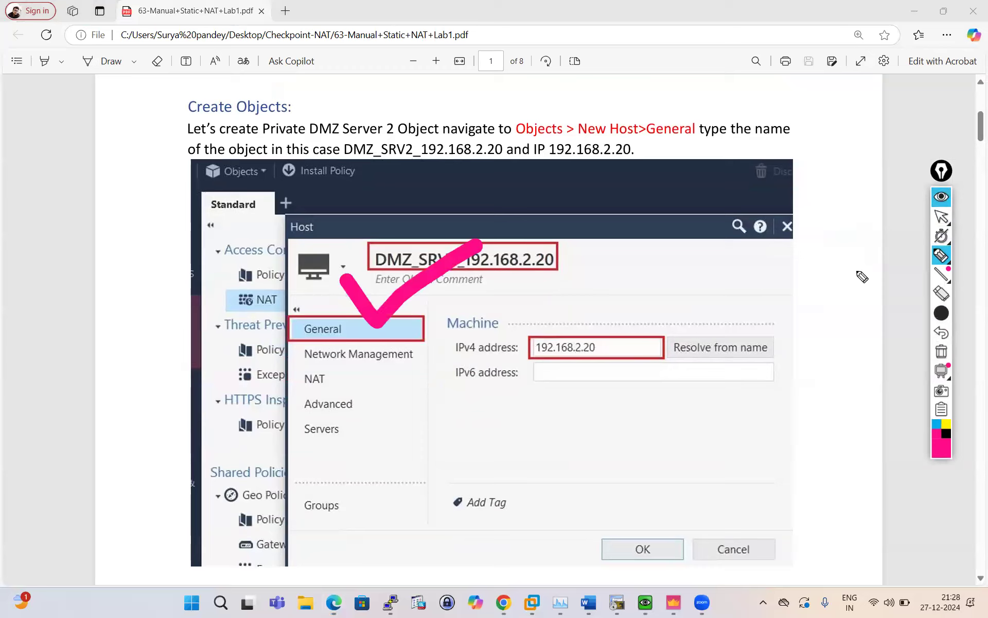
pyautogui.moveTo(941, 313)
pyautogui.click(863, 314)
# Clear the check mark and scroll to page 2's WAN_172.29.129.20 New Host instructions.
pyautogui.scroll(5, 441, 332)
pyautogui.click(941, 217)
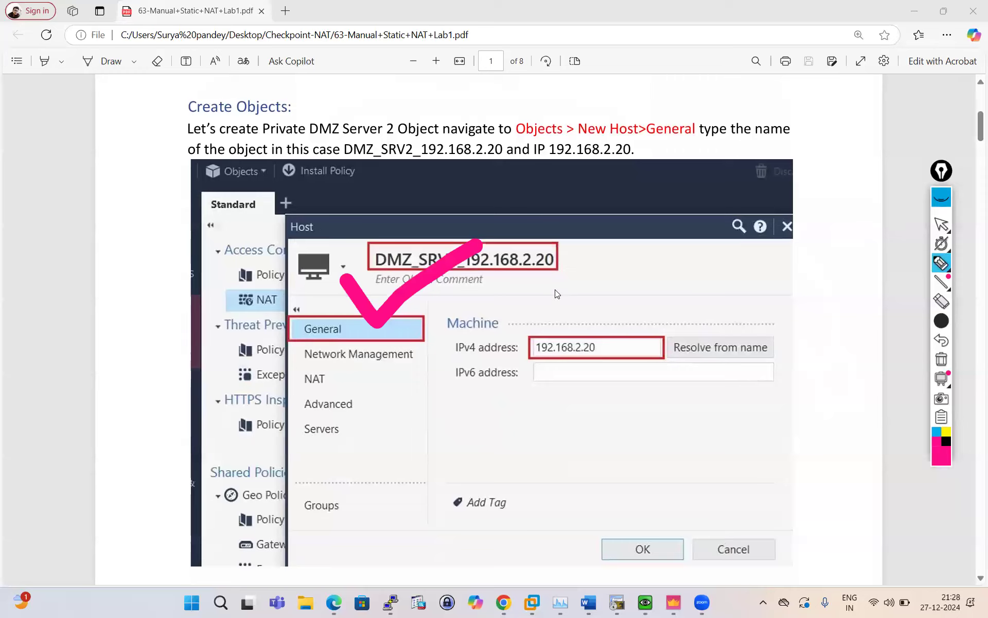
pyautogui.scroll(-1, 345, 382)
pyautogui.scroll(-10, 345, 380)
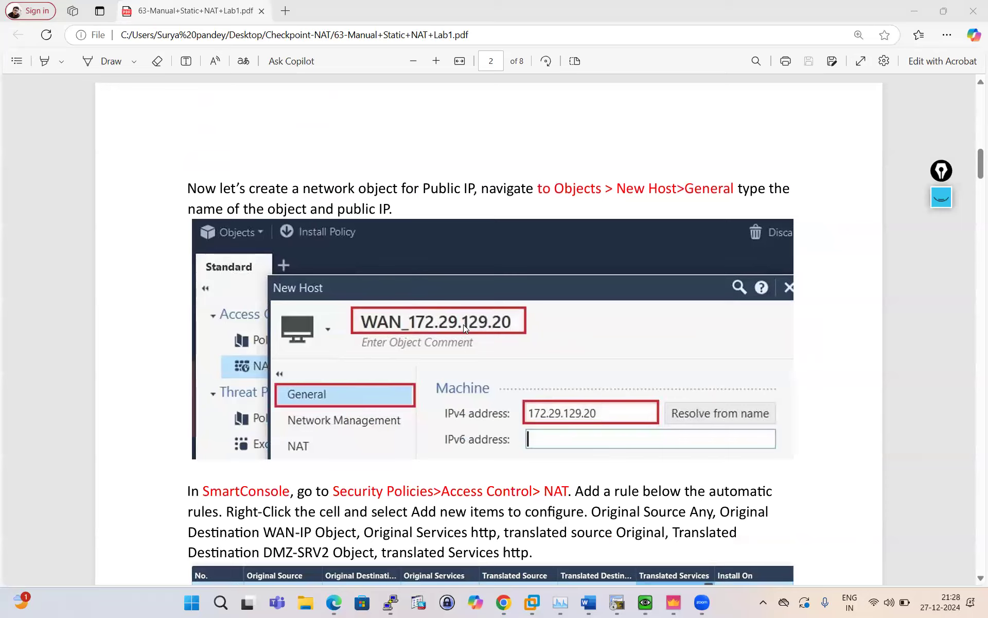
# Scroll the PDF between the Manual Static NAT intro and page 2's SmartConsole NAT rule tables.
pyautogui.scroll(10, 523, 338)
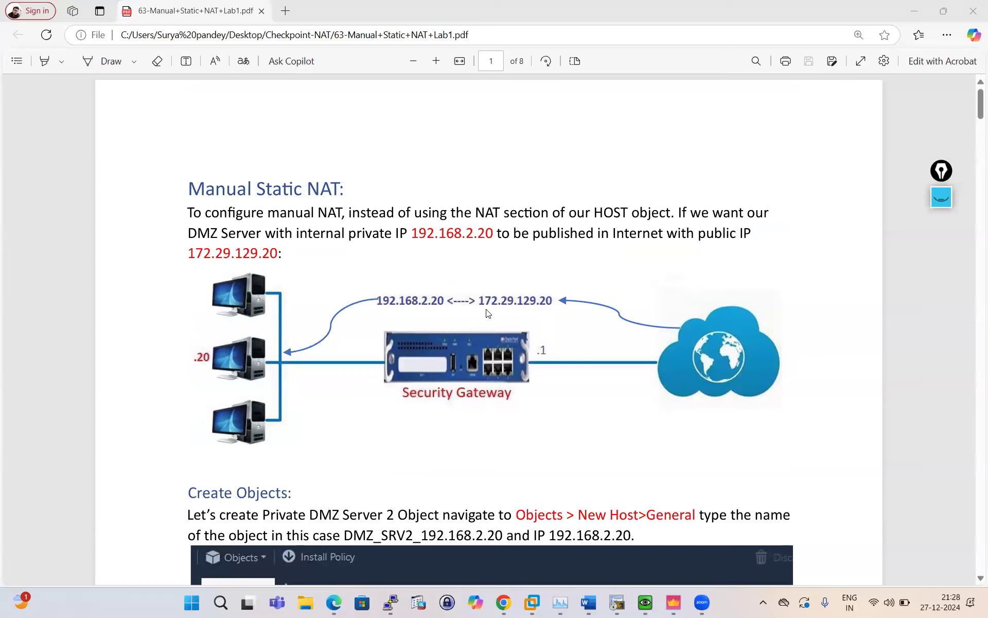
pyautogui.scroll(-8, 533, 329)
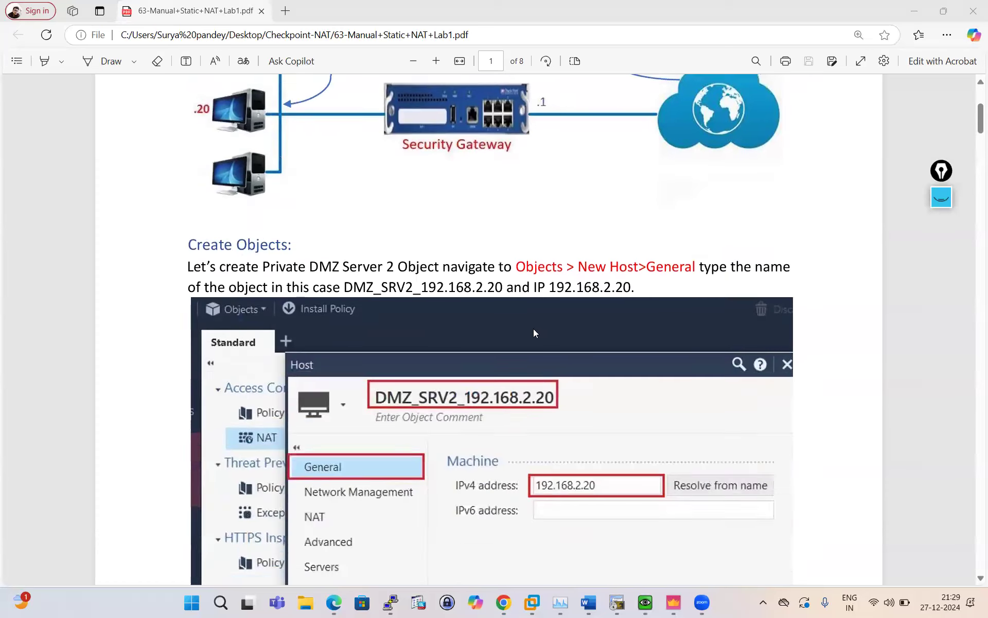
pyautogui.scroll(8, 533, 332)
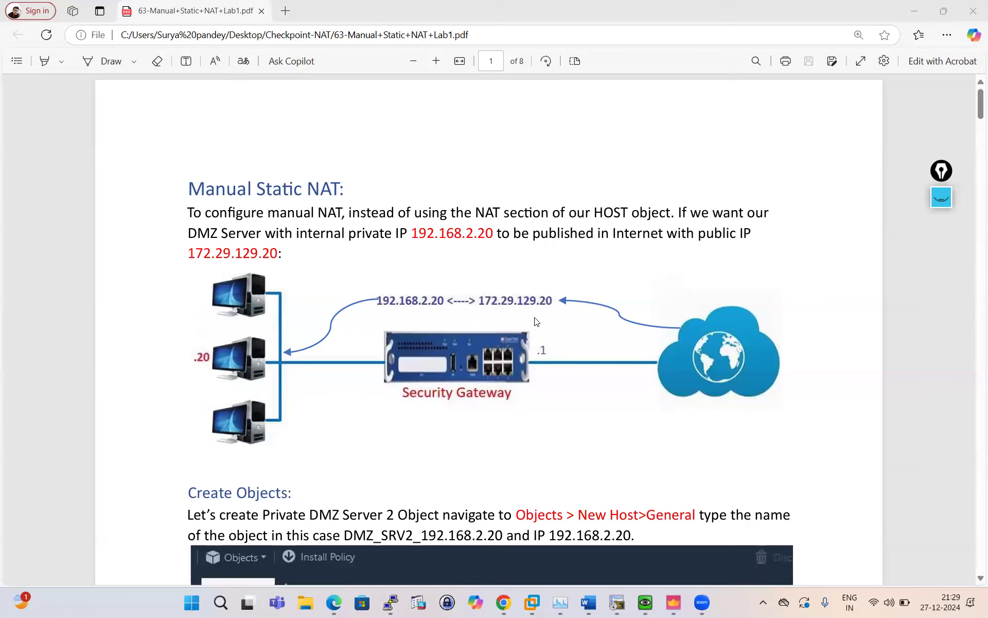
pyautogui.scroll(-10, 536, 321)
pyautogui.scroll(-15, 536, 321)
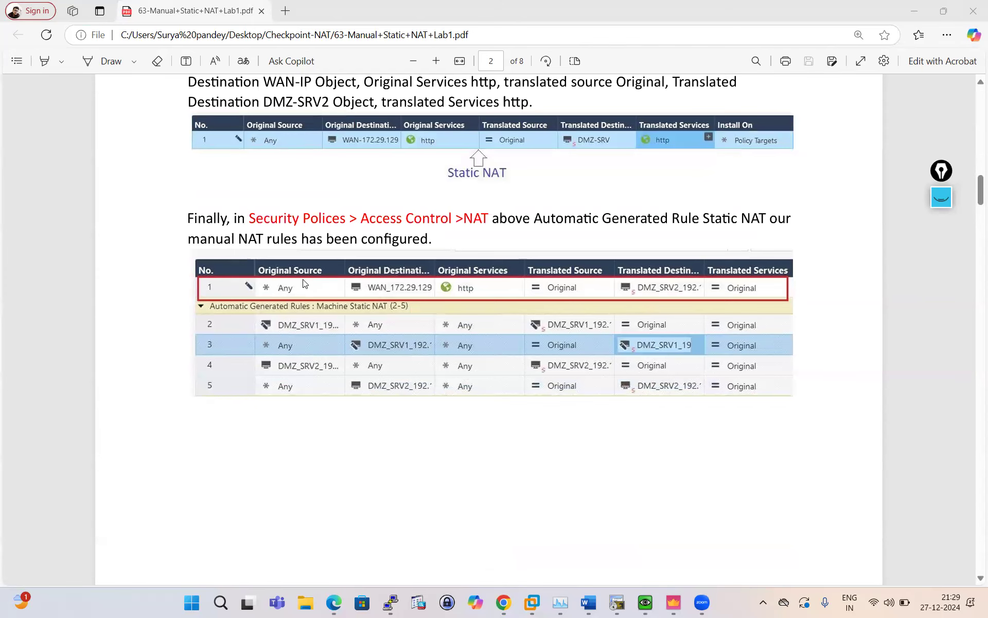
pyautogui.scroll(3, 305, 283)
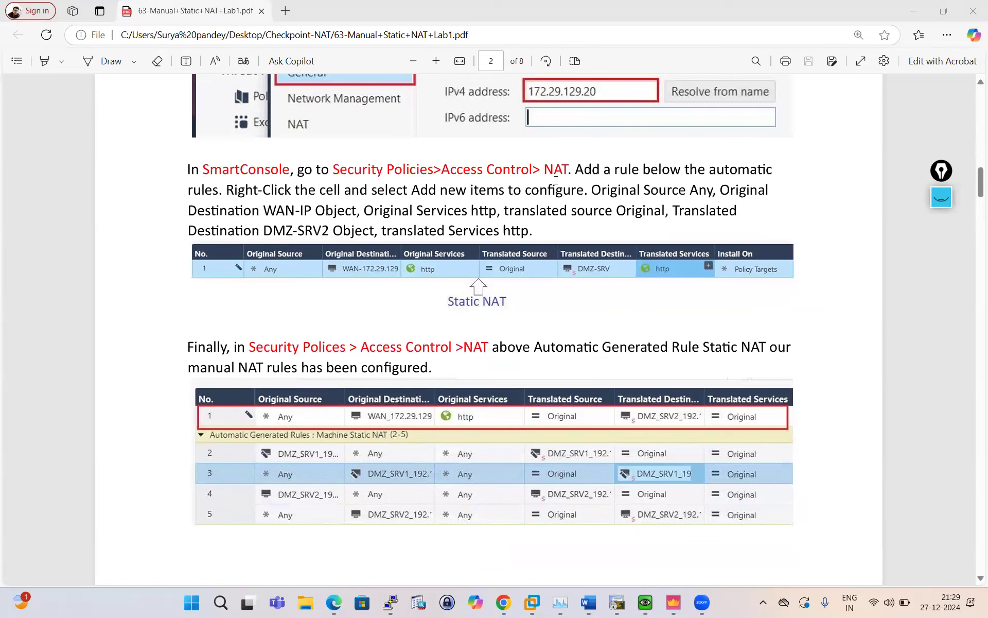
pyautogui.scroll(2, 273, 315)
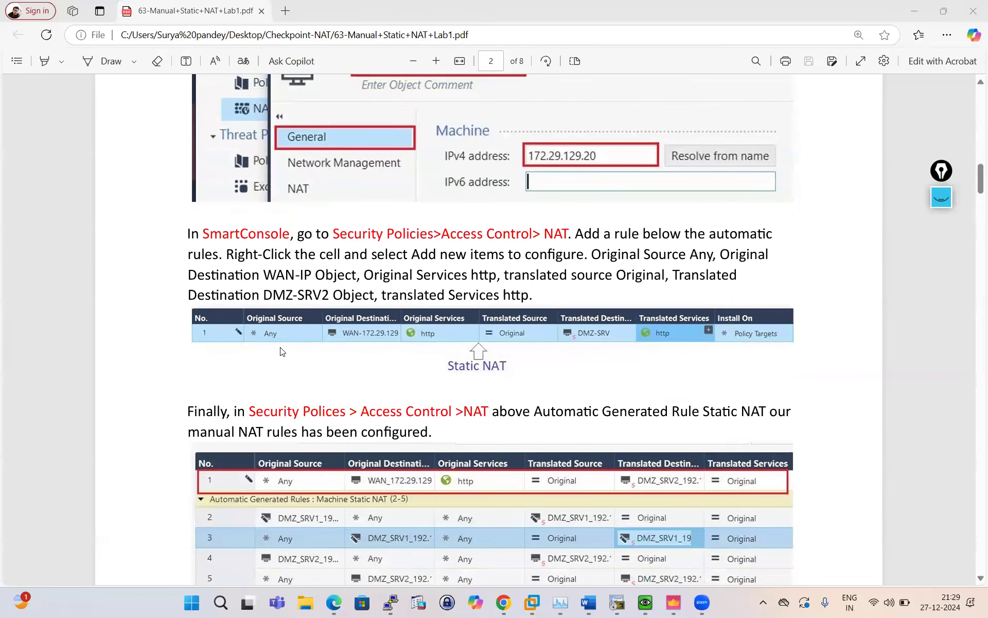
# Erase a trial circle on the Any cell and pick small eraser and pen sizes.
pyautogui.click(933, 202)
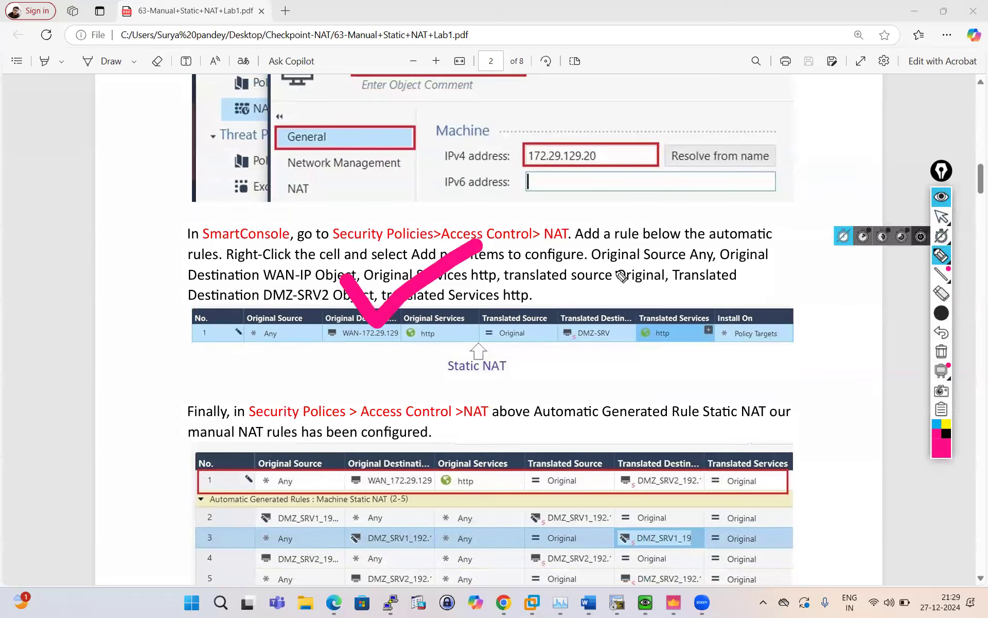
pyautogui.moveTo(274, 301)
pyautogui.mouseDown()
pyautogui.moveTo(247, 303)
pyautogui.moveTo(252, 352)
pyautogui.moveTo(267, 351)
pyautogui.moveTo(202, 323)
pyautogui.mouseUp()
pyautogui.moveTo(942, 320)
pyautogui.click(941, 293)
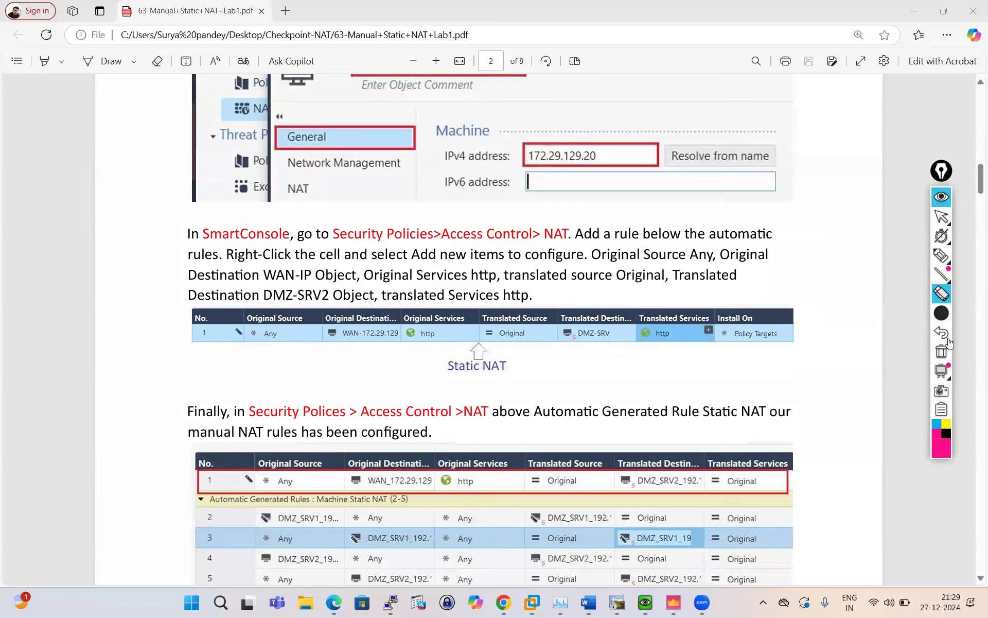
pyautogui.moveTo(934, 319)
pyautogui.click(843, 313)
pyautogui.click(941, 255)
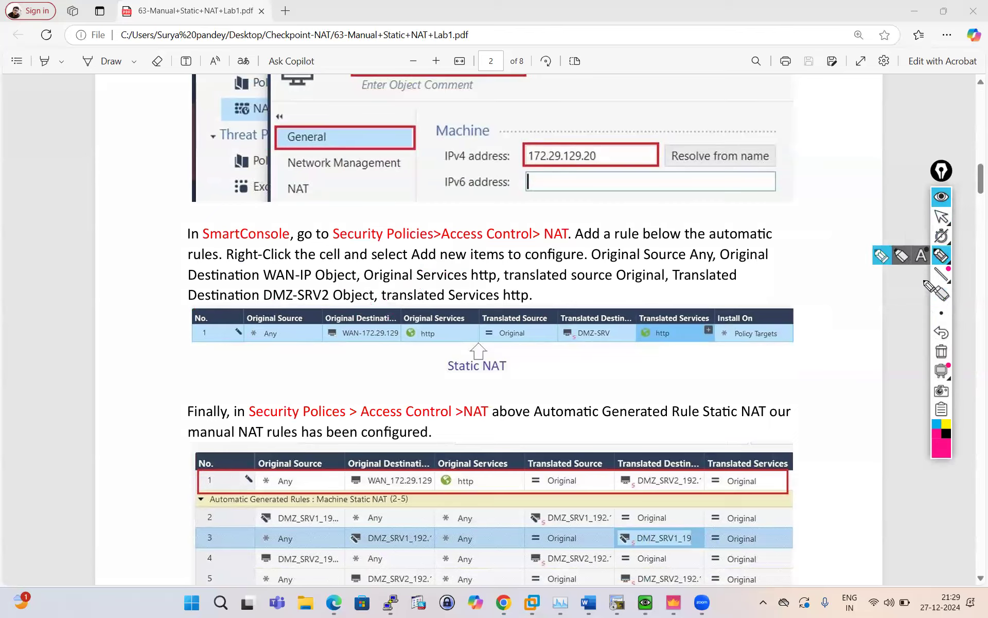
pyautogui.click(843, 316)
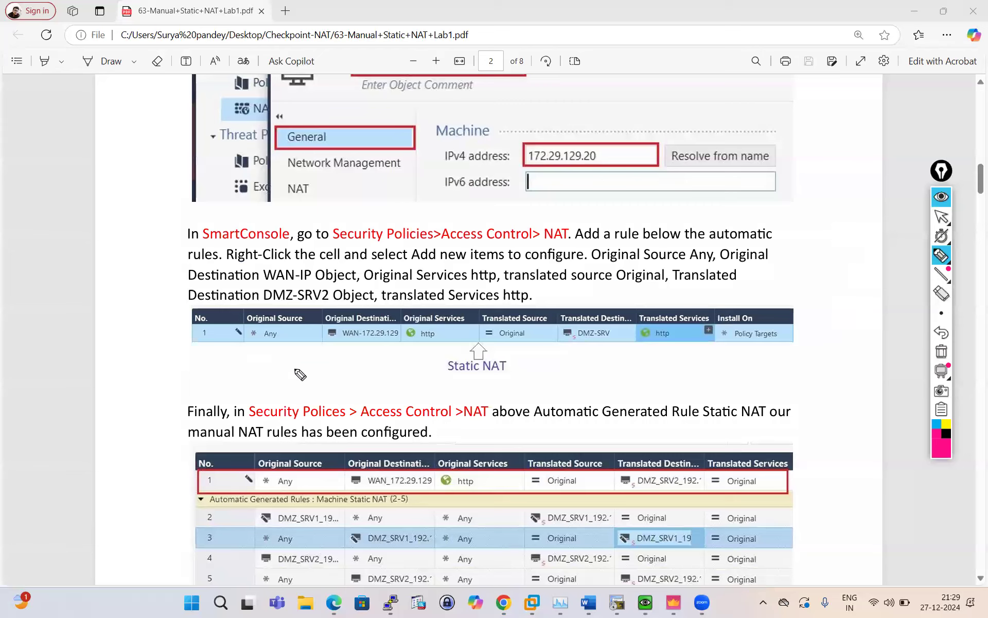
# Tick the Any source, WAN destination, 172.29.129.20 and http cells, and box the DMZ-SRV translated destination.
pyautogui.moveTo(254, 343)
pyautogui.mouseDown()
pyautogui.moveTo(308, 307)
pyautogui.moveTo(240, 329)
pyautogui.moveTo(323, 355)
pyautogui.moveTo(304, 303)
pyautogui.moveTo(262, 297)
pyautogui.mouseUp()
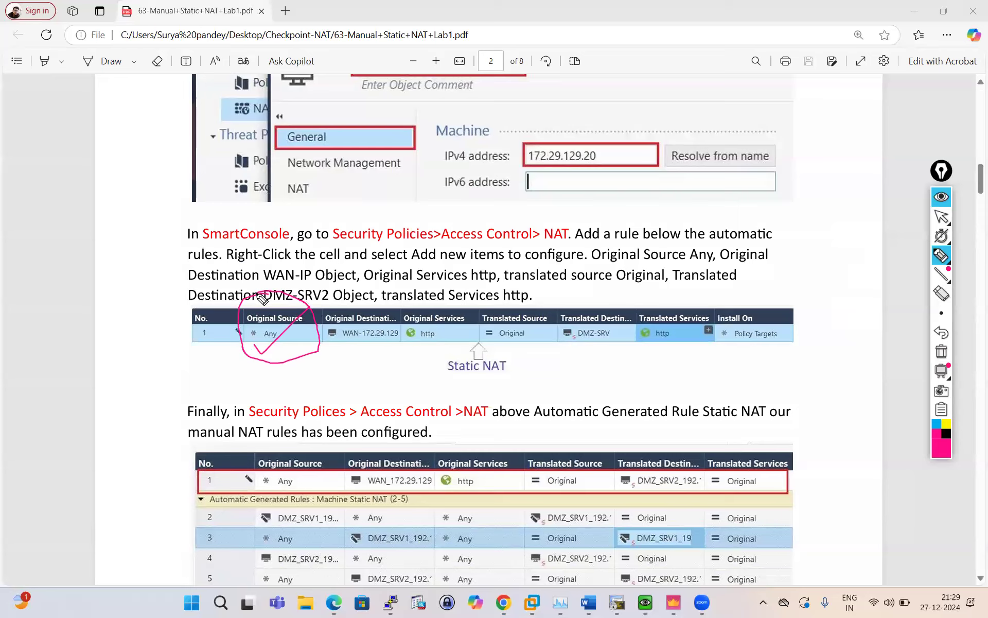
pyautogui.moveTo(309, 344)
pyautogui.mouseDown()
pyautogui.moveTo(326, 370)
pyautogui.moveTo(356, 350)
pyautogui.moveTo(356, 362)
pyautogui.mouseUp()
pyautogui.moveTo(567, 171); pyautogui.dragTo(600, 144)
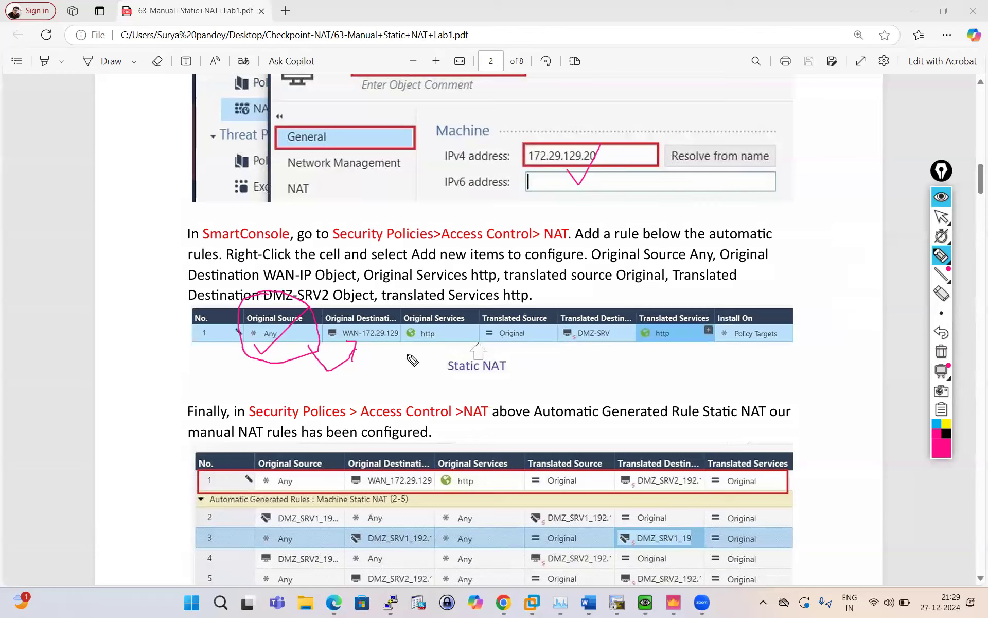
pyautogui.moveTo(421, 344); pyautogui.dragTo(460, 329)
pyautogui.moveTo(251, 342); pyautogui.dragTo(308, 305)
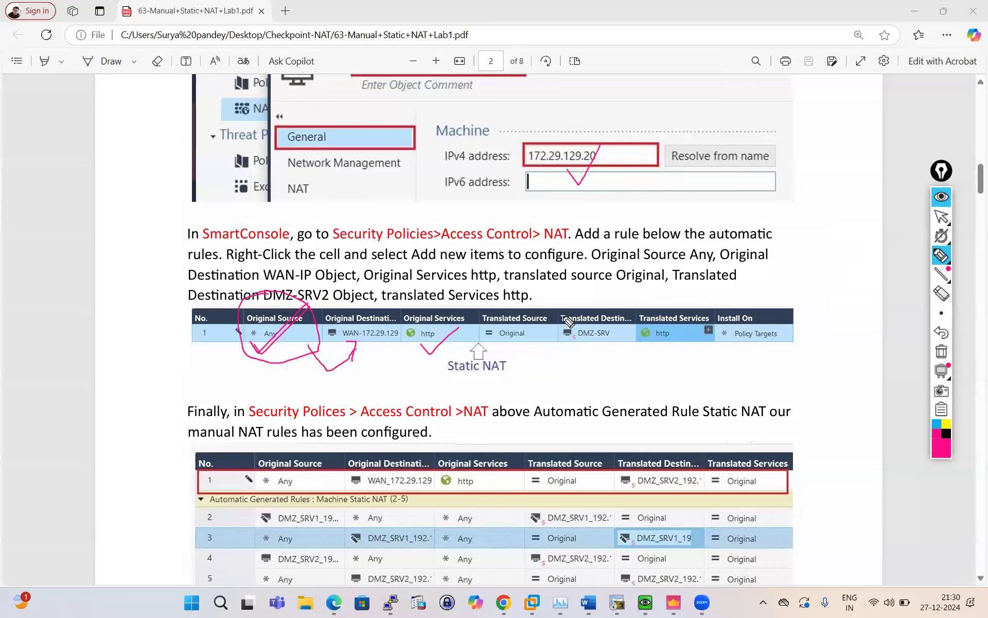
pyautogui.moveTo(556, 305)
pyautogui.mouseDown()
pyautogui.moveTo(560, 341)
pyautogui.moveTo(557, 309)
pyautogui.moveTo(624, 292)
pyautogui.moveTo(634, 318)
pyautogui.moveTo(634, 337)
pyautogui.moveTo(555, 346)
pyautogui.mouseUp()
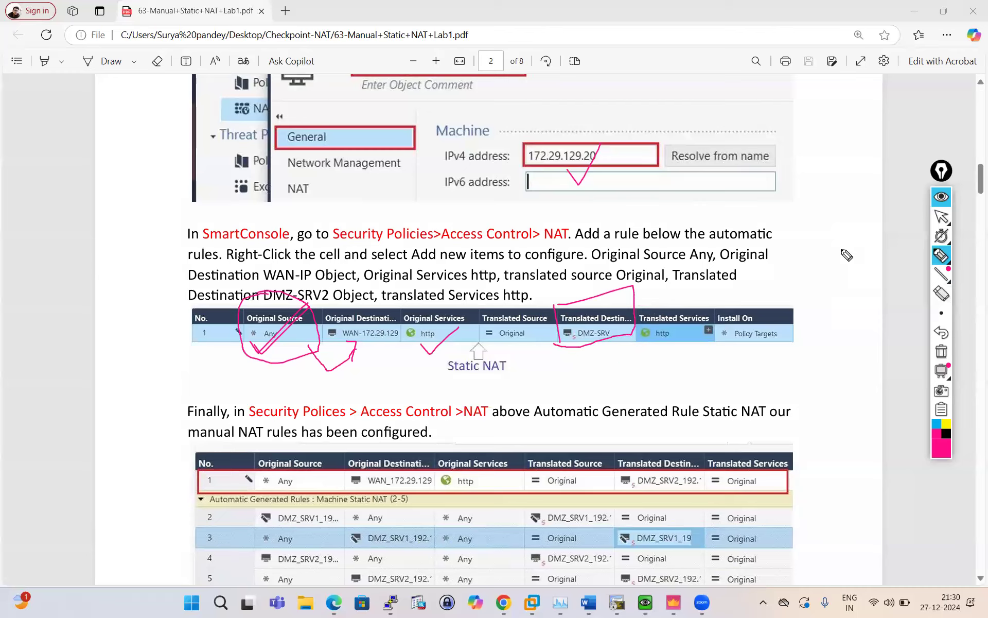
# Start a margin sketch beside the instructions with a line down past the rule table.
pyautogui.moveTo(648, 208)
pyautogui.mouseDown()
pyautogui.moveTo(667, 266)
pyautogui.moveTo(662, 216)
pyautogui.moveTo(684, 261)
pyautogui.mouseUp()
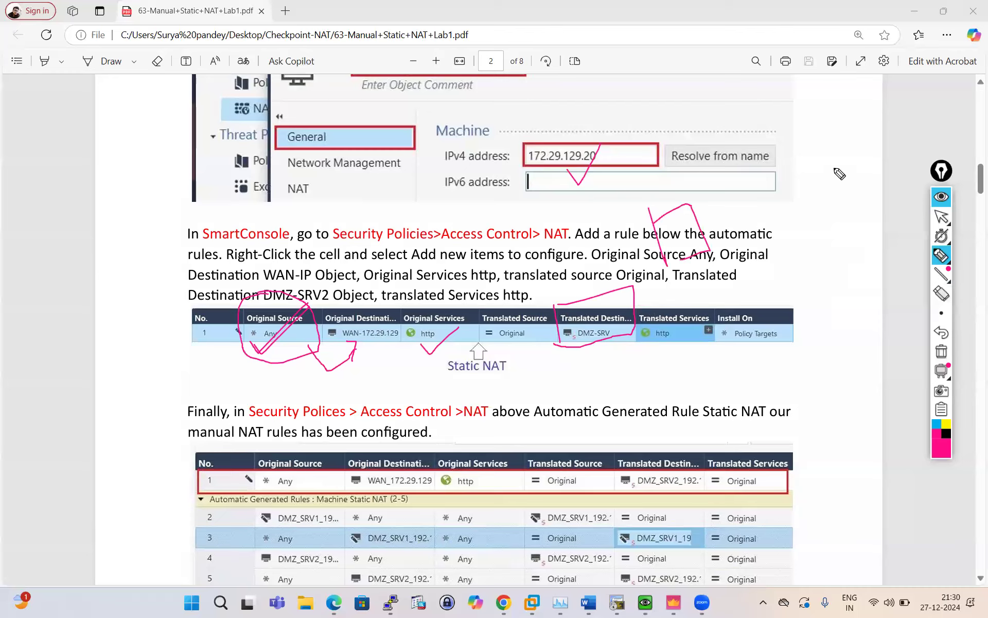
pyautogui.moveTo(828, 180)
pyautogui.mouseDown()
pyautogui.moveTo(851, 225)
pyautogui.moveTo(850, 173)
pyautogui.moveTo(872, 197)
pyautogui.moveTo(851, 220)
pyautogui.moveTo(856, 211)
pyautogui.mouseUp()
pyautogui.moveTo(686, 263)
pyautogui.mouseDown()
pyautogui.moveTo(720, 378)
pyautogui.moveTo(741, 409)
pyautogui.moveTo(695, 396)
pyautogui.moveTo(699, 369)
pyautogui.mouseUp()
# Draw arrows from the WAN destination cell into the margin sketch of the mapping.
pyautogui.click(699, 372)
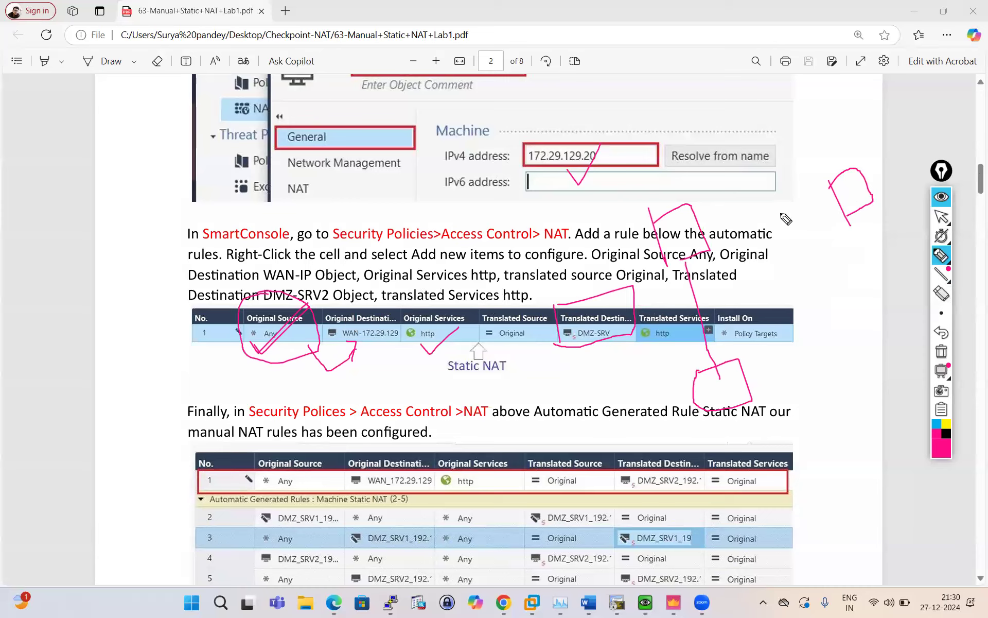
pyautogui.moveTo(829, 207)
pyautogui.mouseDown()
pyautogui.moveTo(880, 167)
pyautogui.moveTo(782, 176)
pyautogui.moveTo(703, 233)
pyautogui.moveTo(734, 230)
pyautogui.mouseUp()
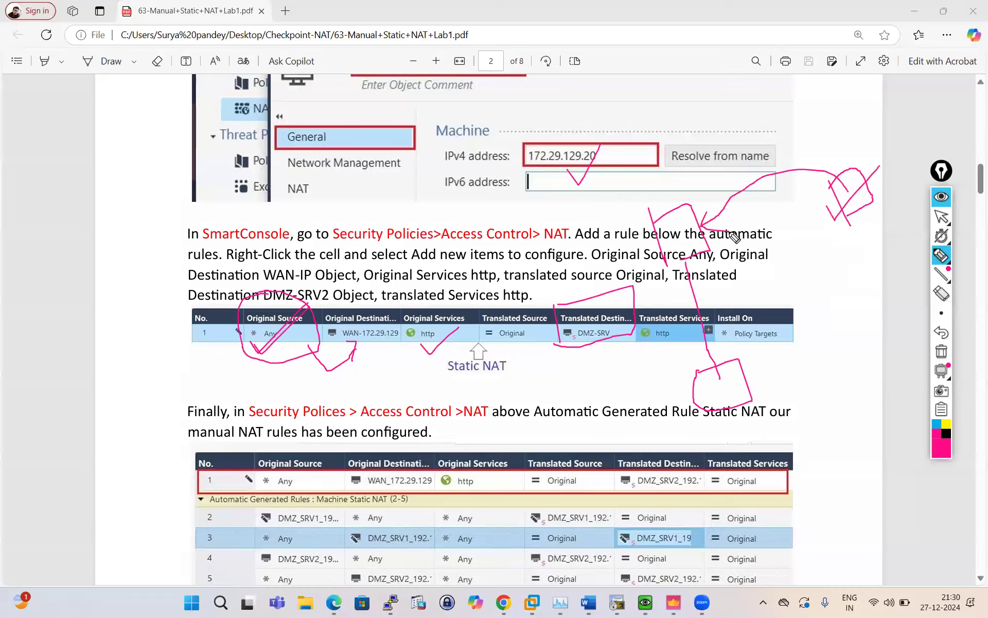
pyautogui.moveTo(346, 360); pyautogui.dragTo(392, 321)
pyautogui.moveTo(703, 204)
pyautogui.mouseDown()
pyautogui.moveTo(703, 195)
pyautogui.moveTo(703, 209)
pyautogui.mouseUp()
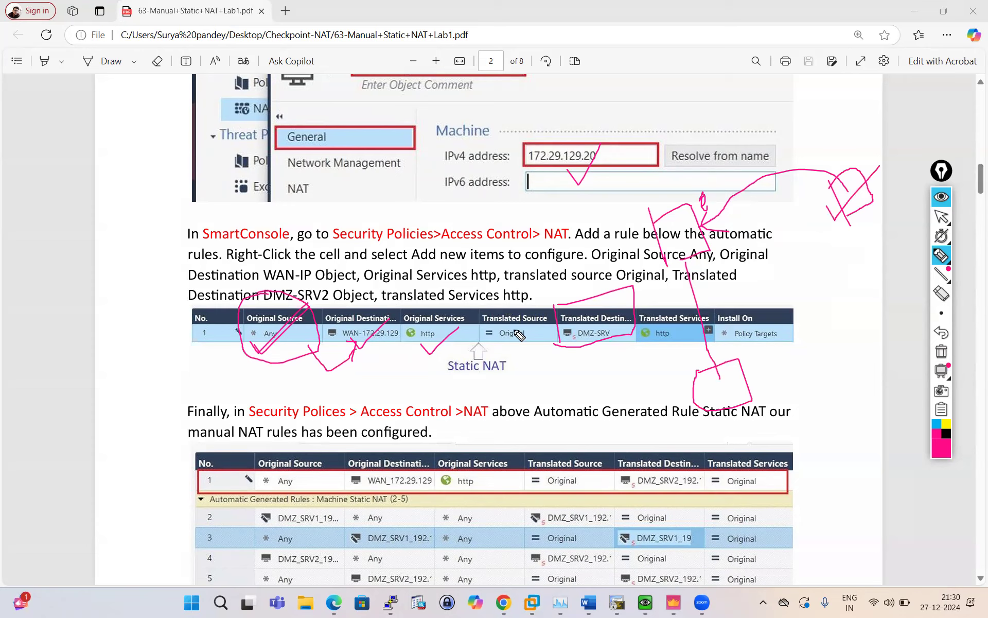
pyautogui.moveTo(704, 255); pyautogui.dragTo(731, 361)
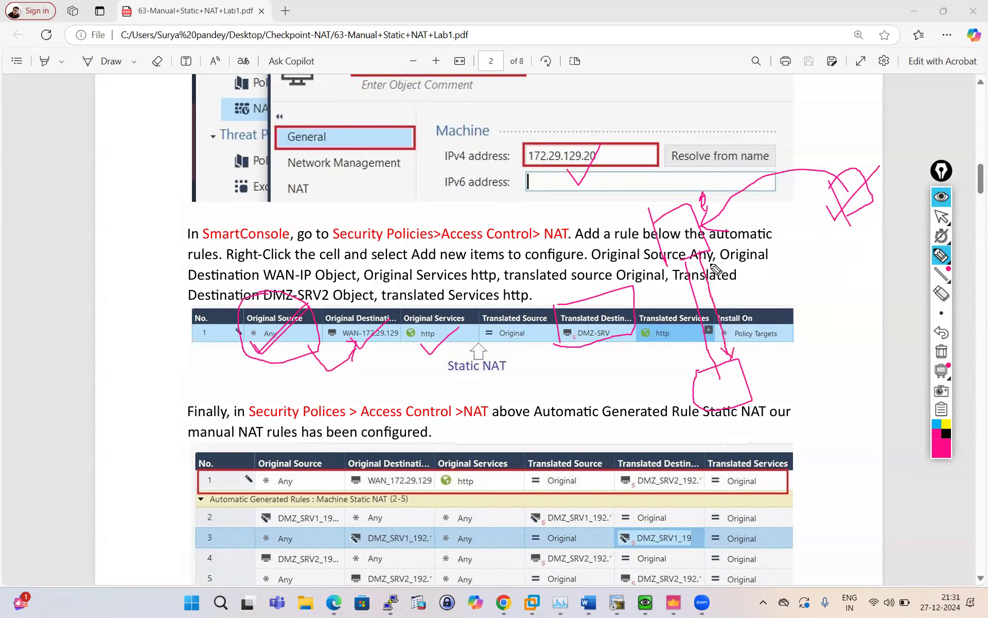
pyautogui.moveTo(849, 220)
pyautogui.mouseDown()
pyautogui.moveTo(842, 237)
pyautogui.moveTo(851, 216)
pyautogui.mouseUp()
# Label the sketch 'DMZ SRVR IP', then clear all ink from the page.
pyautogui.moveTo(761, 372)
pyautogui.mouseDown()
pyautogui.moveTo(777, 378)
pyautogui.moveTo(786, 366)
pyautogui.moveTo(790, 379)
pyautogui.moveTo(815, 355)
pyautogui.moveTo(823, 375)
pyautogui.moveTo(822, 356)
pyautogui.moveTo(850, 342)
pyautogui.moveTo(846, 297)
pyautogui.mouseUp()
pyautogui.moveTo(814, 385)
pyautogui.mouseDown()
pyautogui.moveTo(818, 404)
pyautogui.moveTo(833, 385)
pyautogui.moveTo(837, 409)
pyautogui.mouseUp()
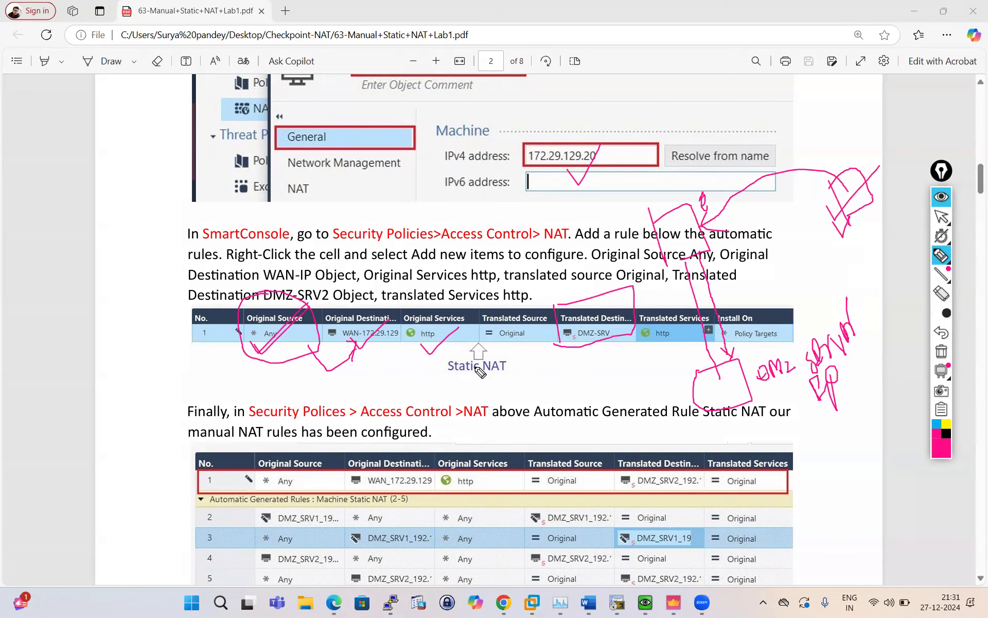
pyautogui.hotkey('ctrl', 'shift', 'h')
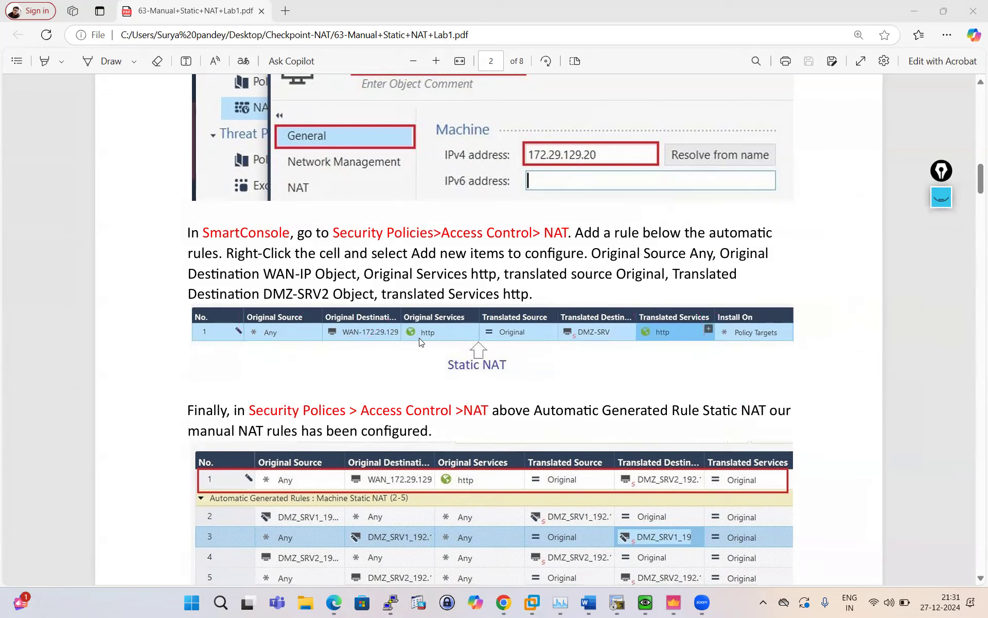
# Scroll the PDF to page 4's Manual Proxy ARP-Entries section, then switch to Chrome's EVE topology.
pyautogui.scroll(-5, 419, 342)
pyautogui.scroll(2, 419, 342)
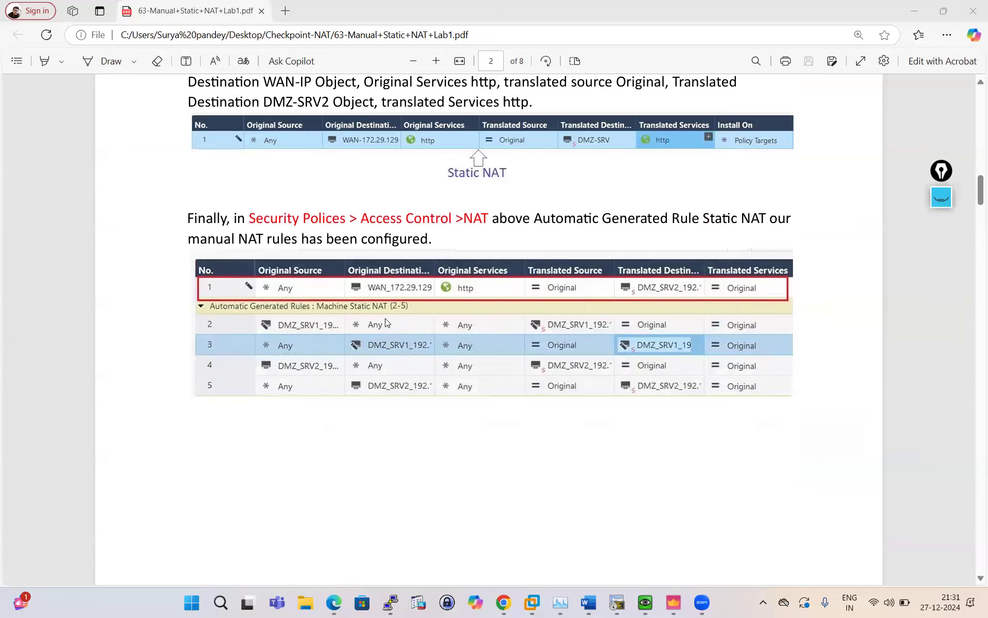
pyautogui.scroll(-9, 387, 323)
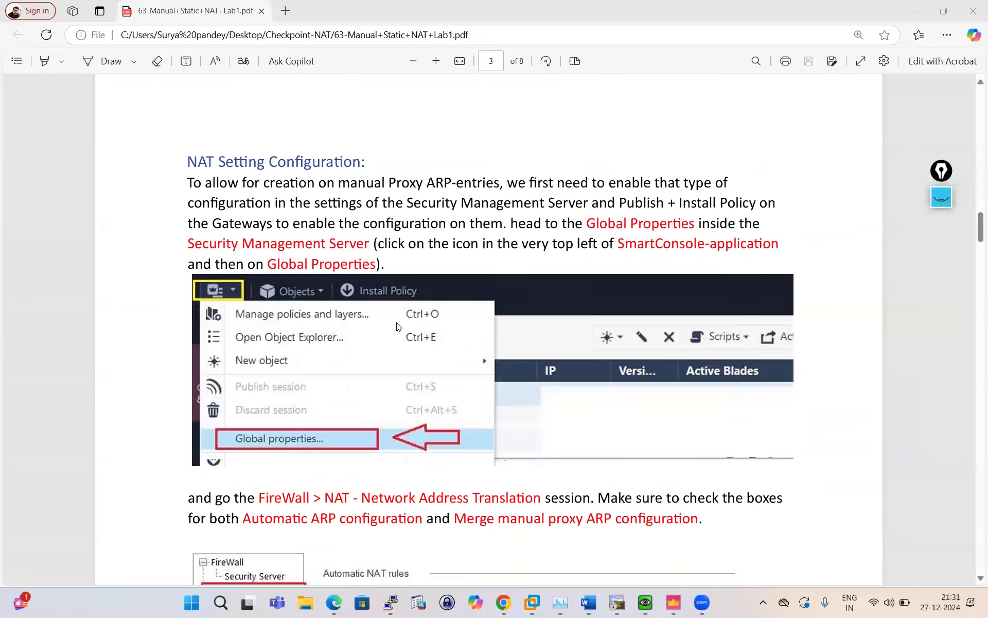
pyautogui.scroll(-2, 396, 326)
pyautogui.scroll(-7, 293, 363)
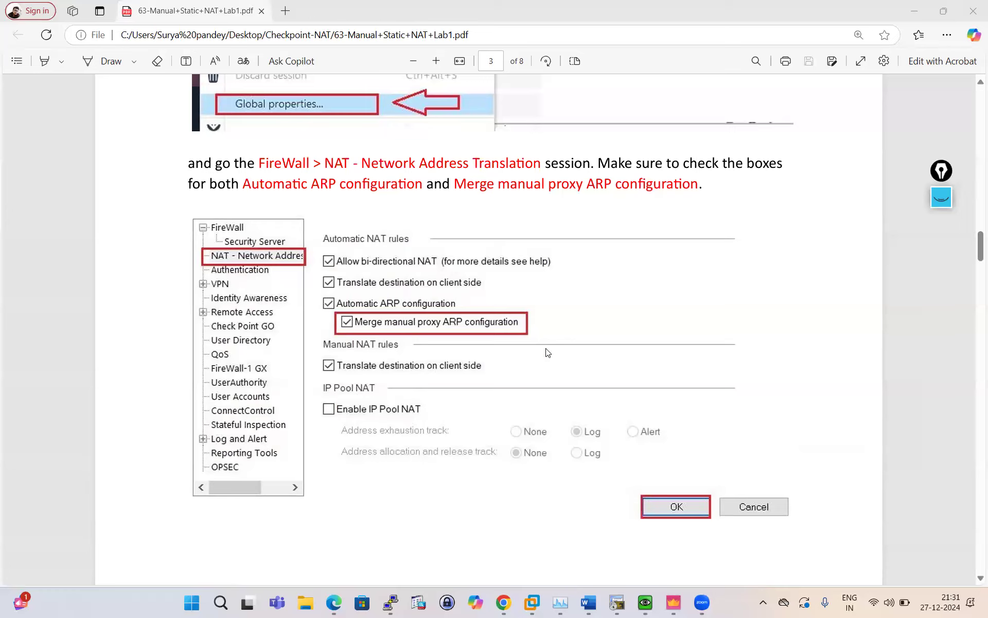
pyautogui.scroll(-10, 472, 341)
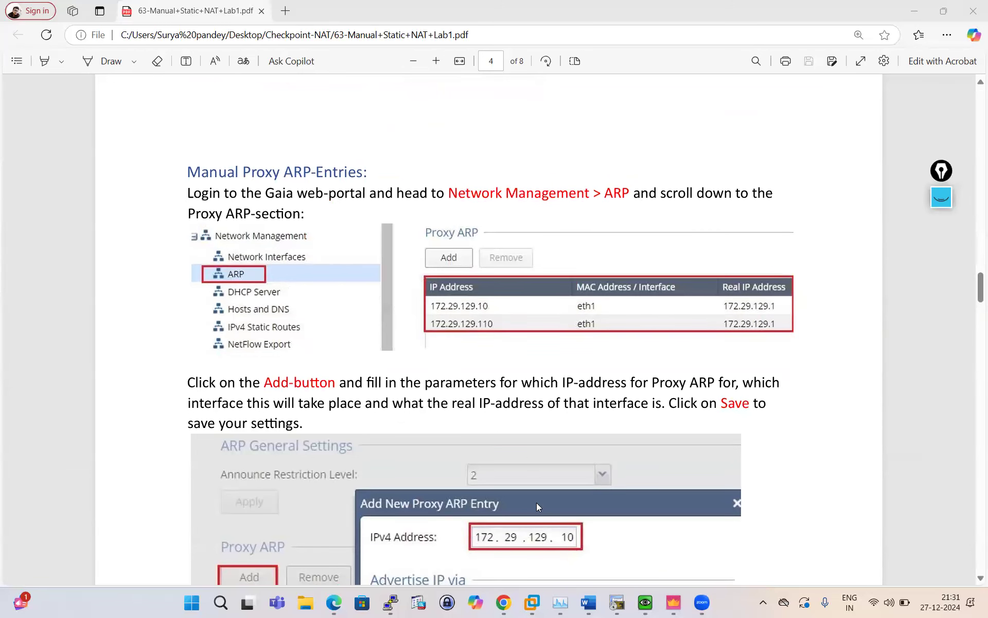
pyautogui.click(508, 604)
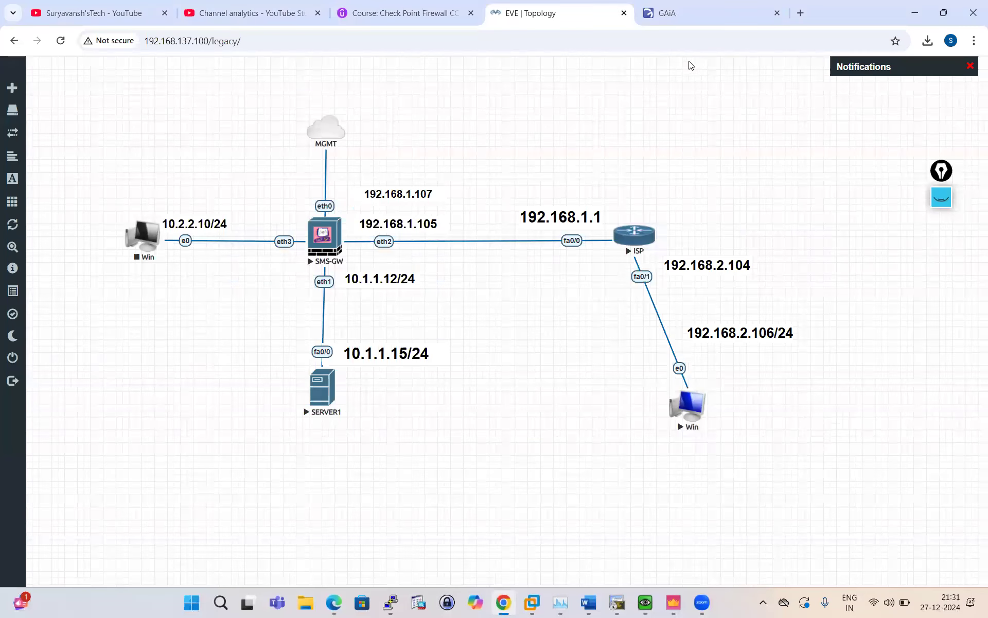
# Sign in to the Gaia portal, open Network Management > ARP and add a new Proxy ARP entry.
pyautogui.click(697, 17)
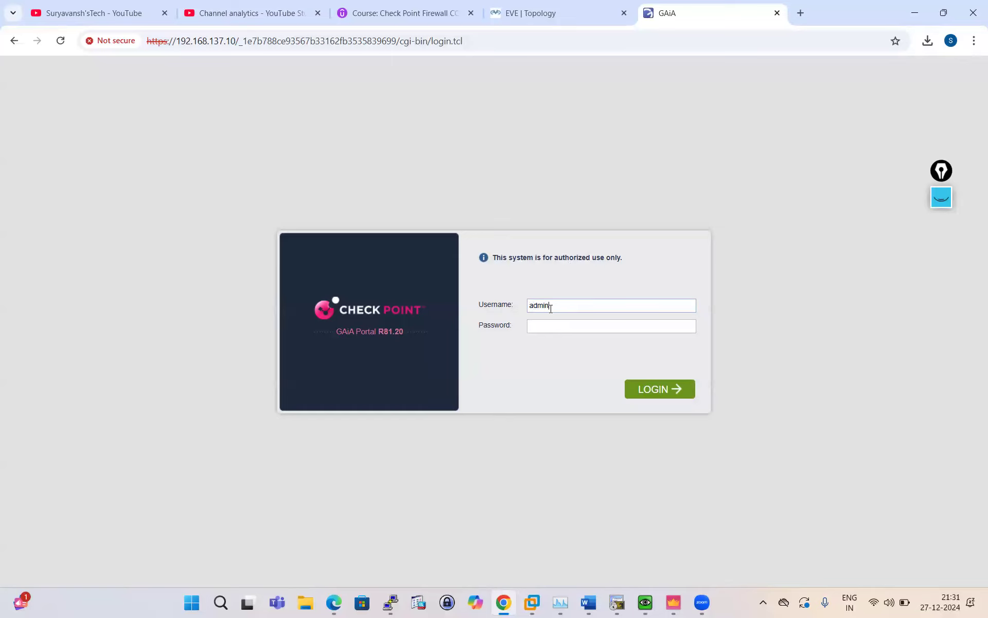
pyautogui.click(550, 330)
pyautogui.press('Return')
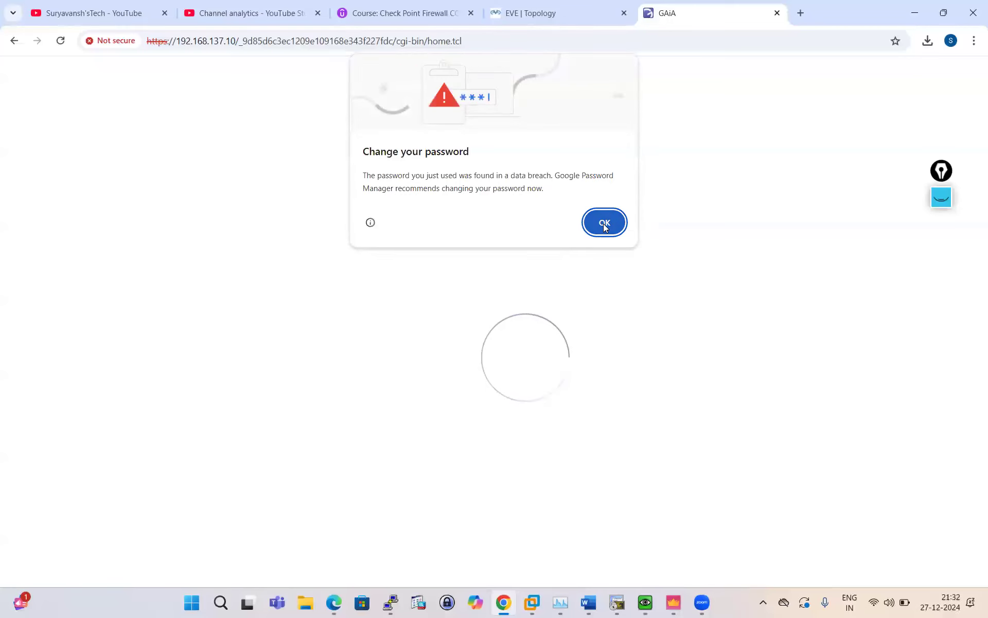
pyautogui.click(602, 221)
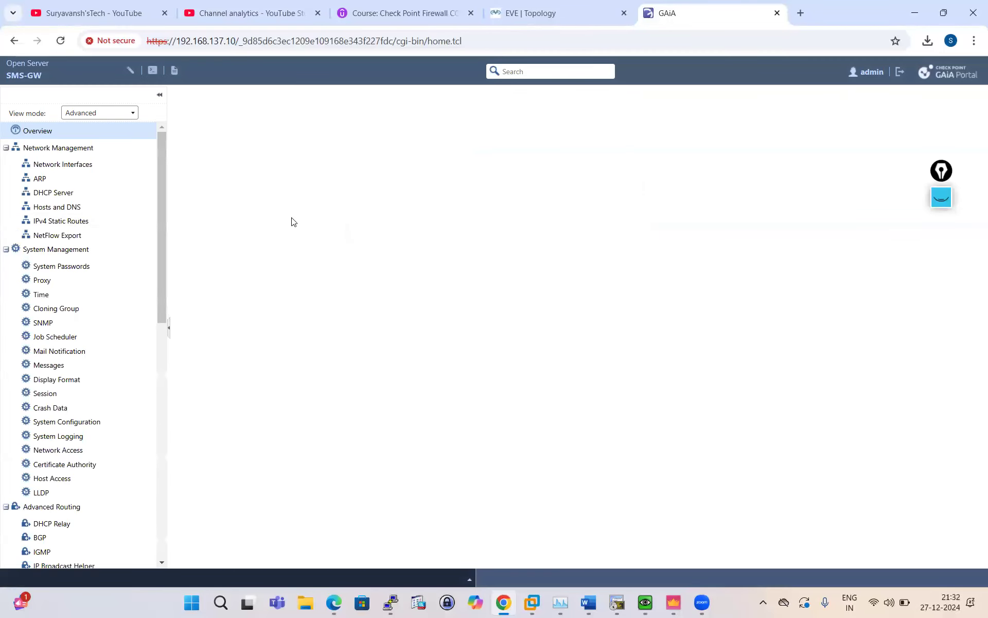
pyautogui.click(40, 179)
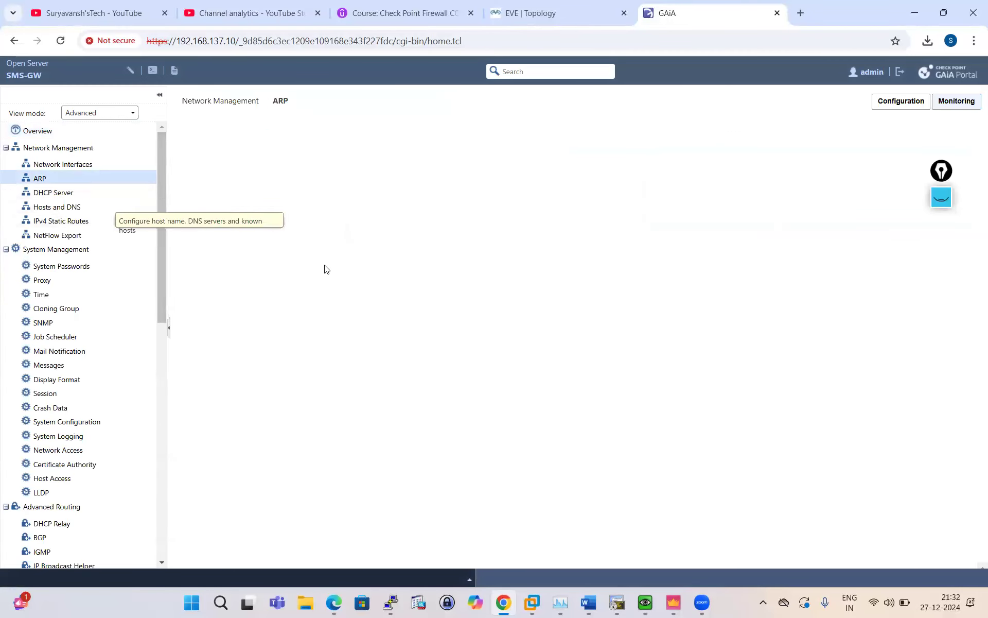
pyautogui.click(212, 416)
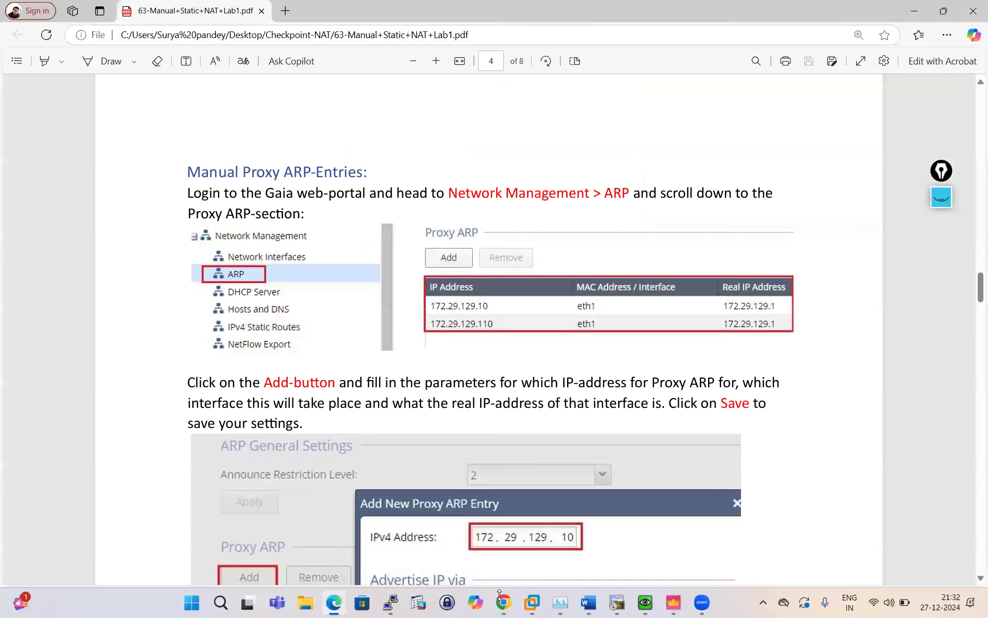
# Check the lab guide, return to the proxy ARP form, then switch to the EVE topology tab.
pyautogui.click(503, 603)
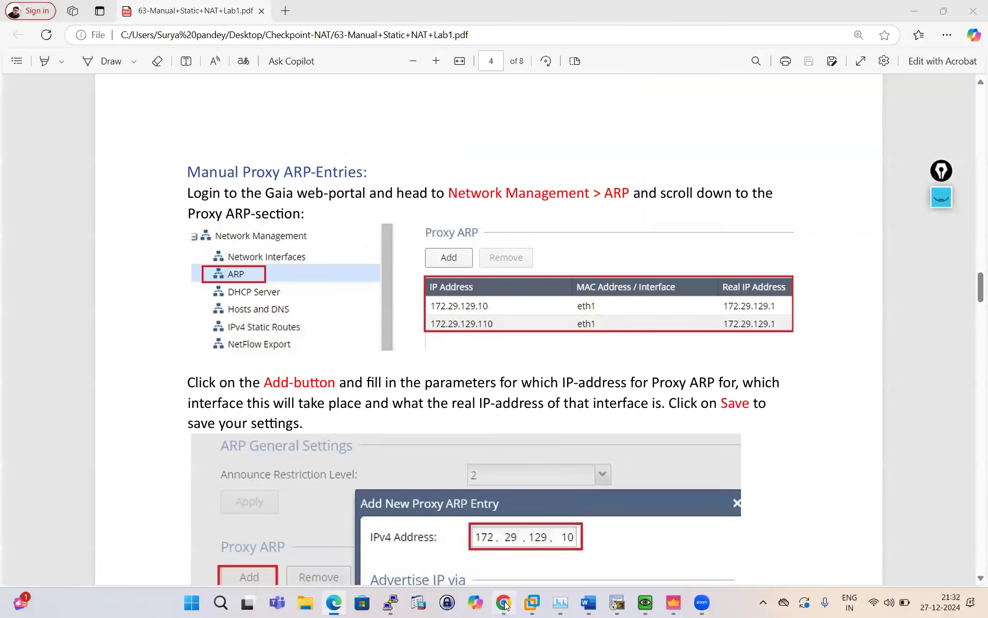
pyautogui.click(503, 603)
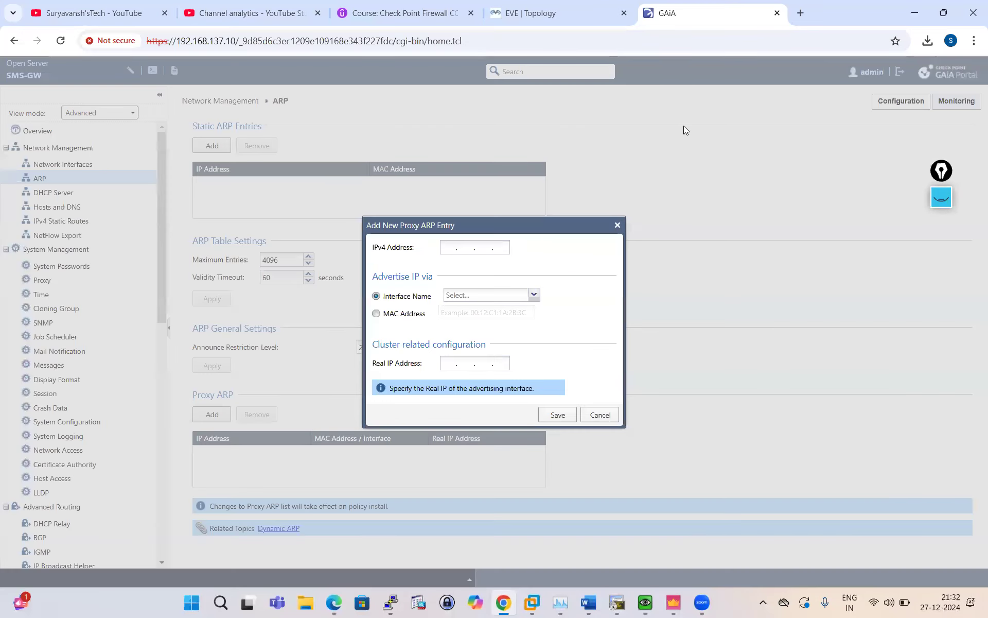
pyautogui.click(580, 23)
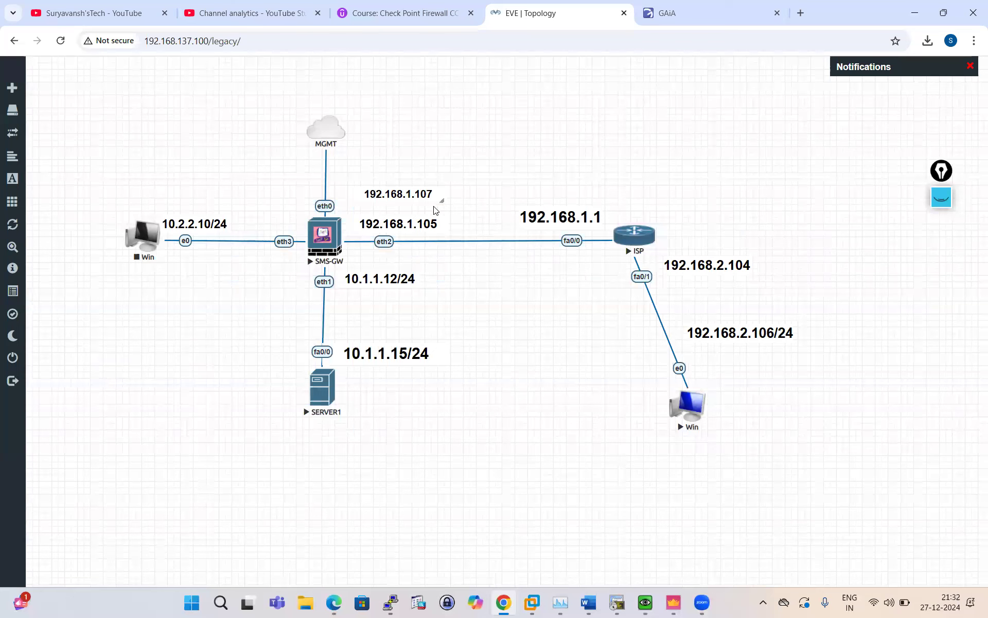
# Bring the Edge lab PDF forward and scroll through pages 4–8 to the log Details screenshot.
pyautogui.click(673, 603)
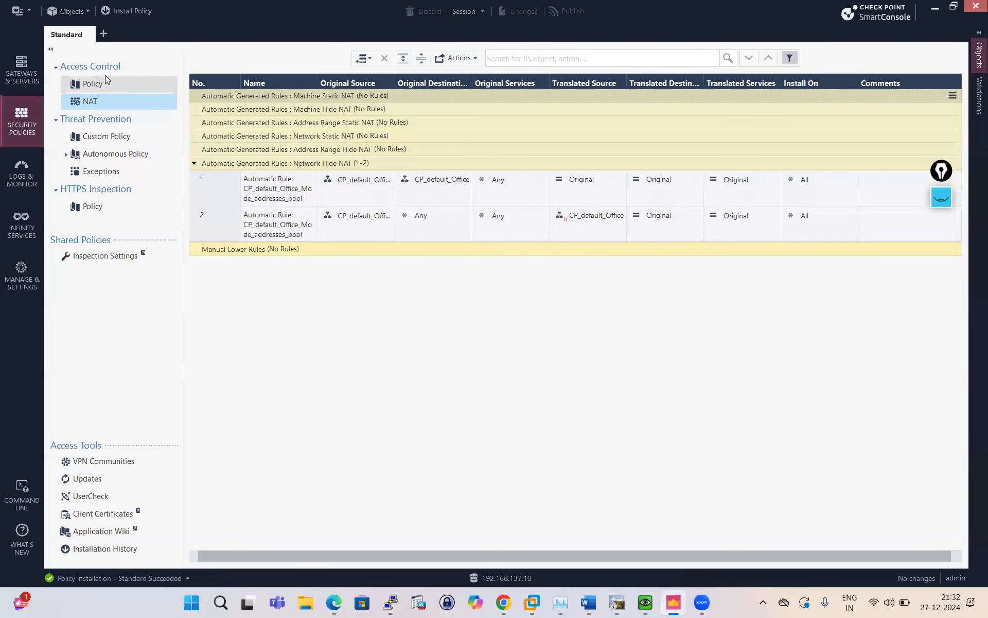
pyautogui.click(333, 602)
pyautogui.scroll(-5, 411, 398)
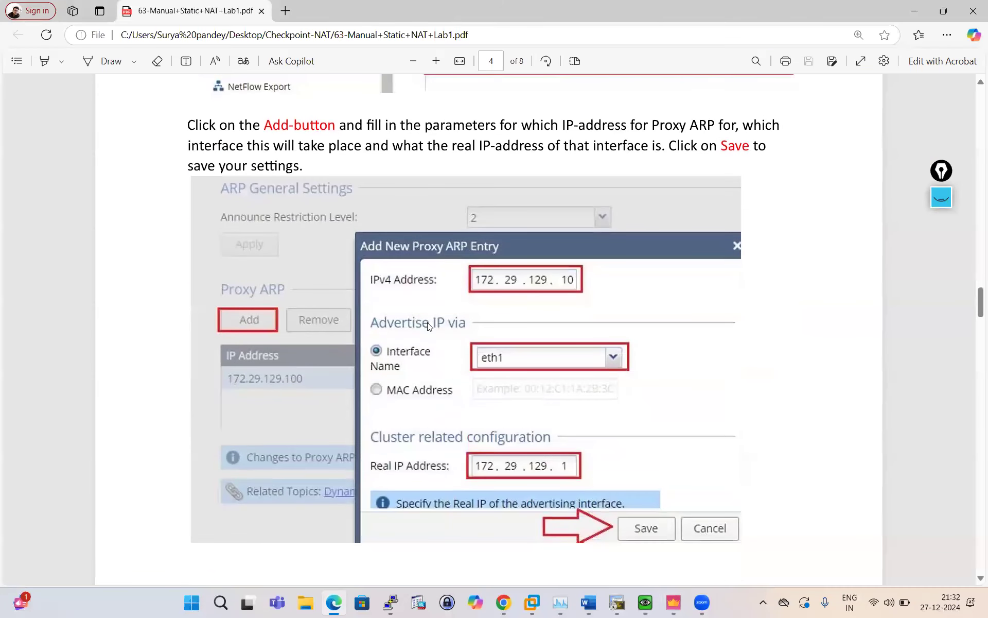
pyautogui.scroll(-12, 427, 326)
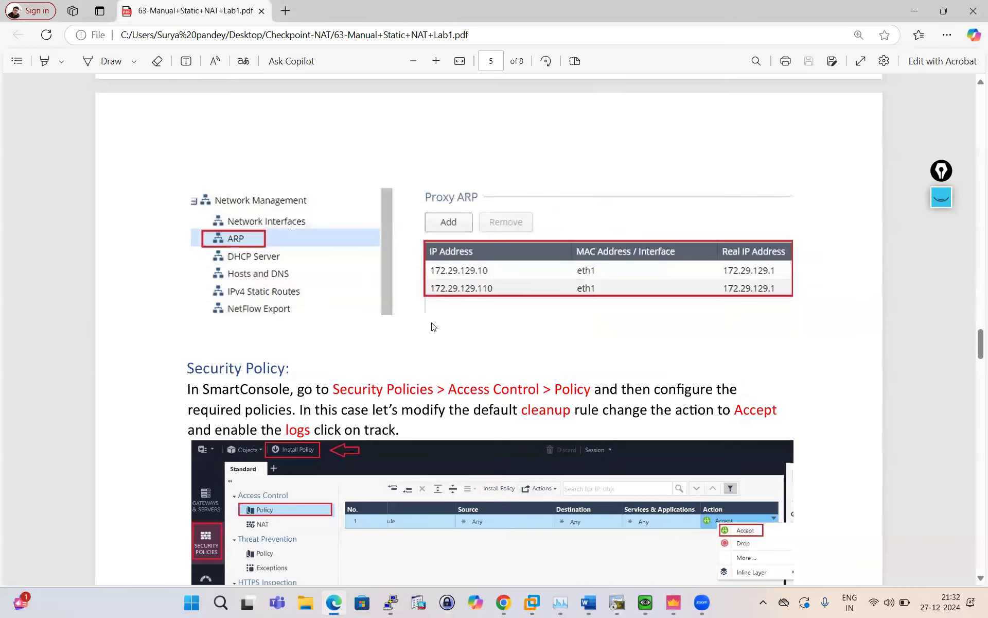
pyautogui.scroll(-8, 431, 324)
pyautogui.scroll(2, 553, 292)
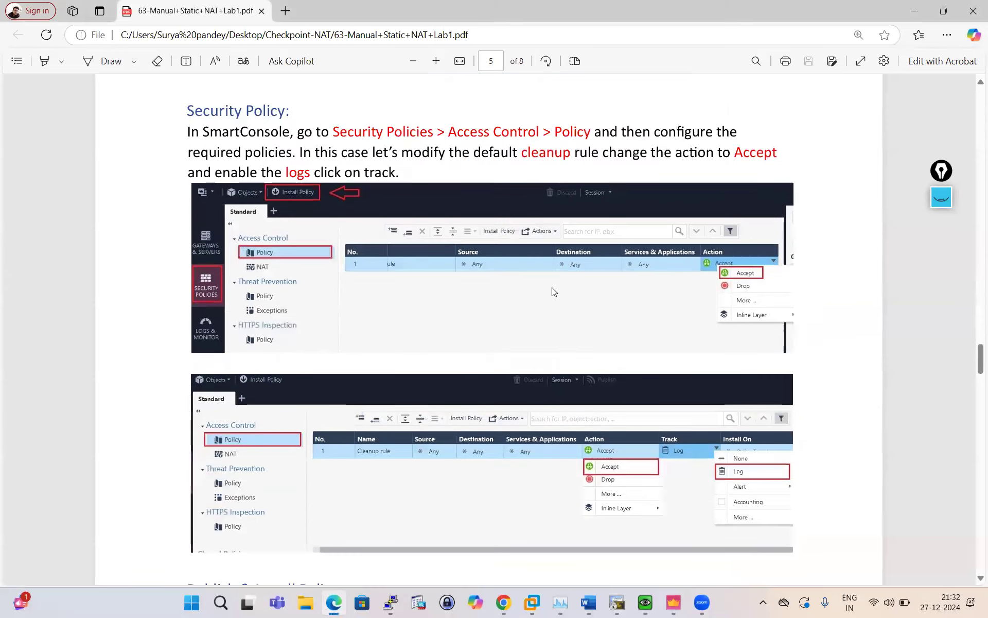
pyautogui.scroll(-4, 553, 292)
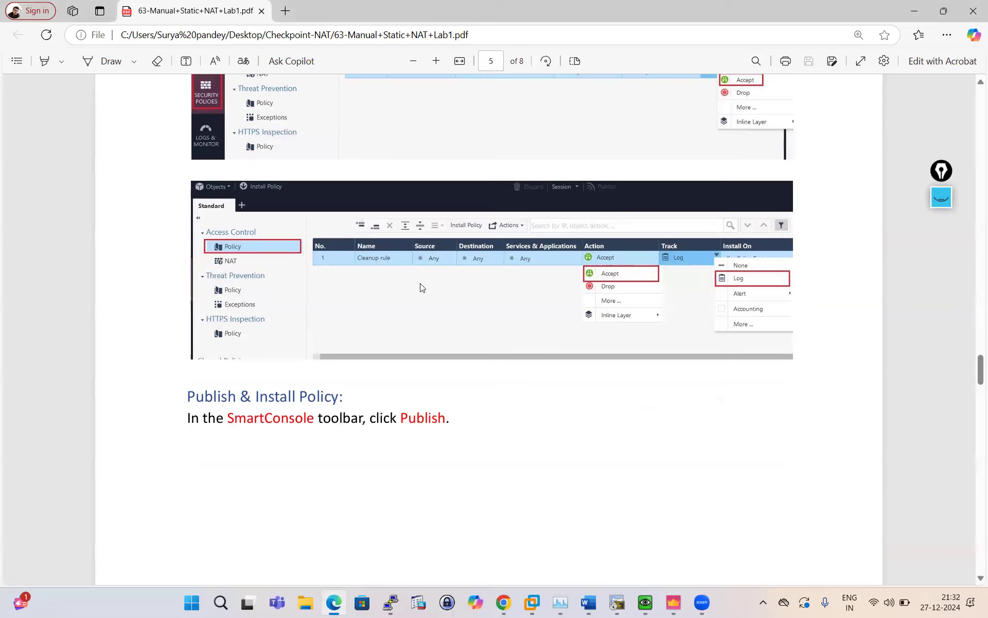
pyautogui.scroll(-8, 420, 287)
pyautogui.scroll(5, 419, 287)
pyautogui.scroll(-4, 449, 282)
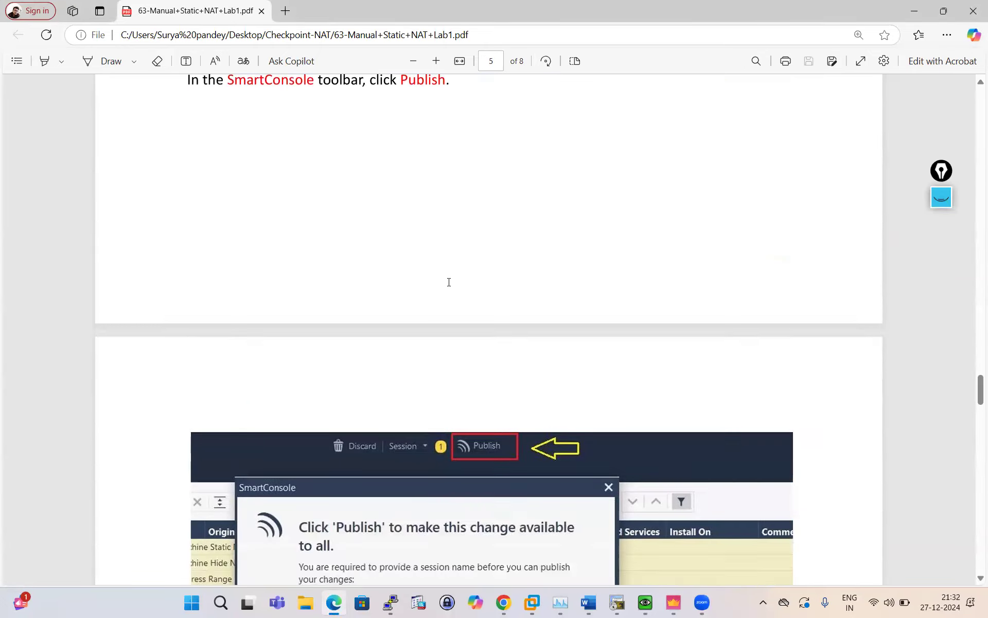
pyautogui.scroll(-15, 449, 281)
pyautogui.scroll(-15, 449, 281)
pyautogui.scroll(-2, 449, 281)
pyautogui.scroll(5, 448, 281)
pyautogui.scroll(-5, 449, 281)
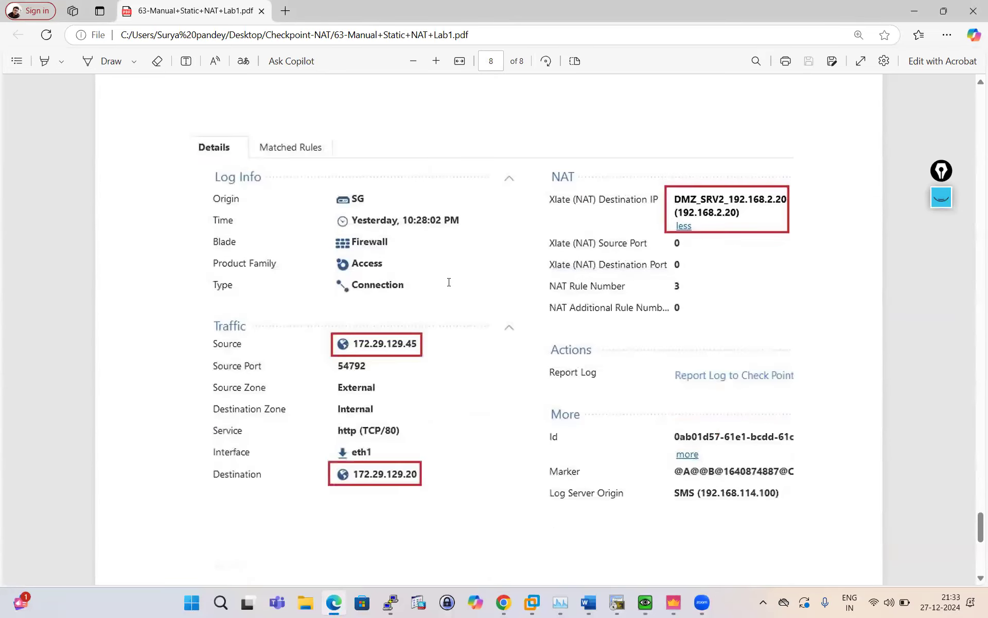
pyautogui.scroll(15, 457, 257)
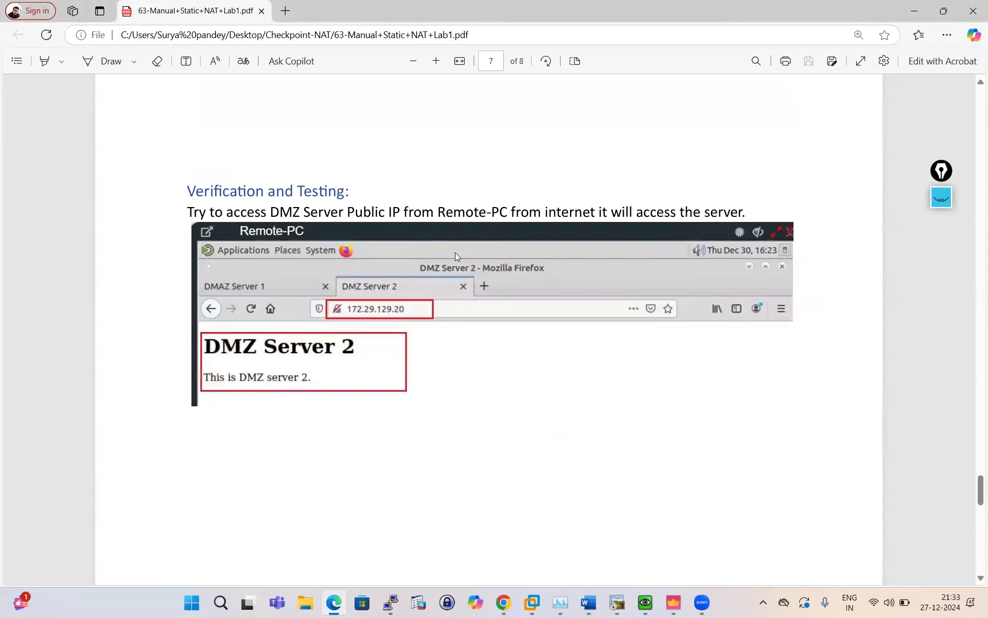
pyautogui.scroll(2, 457, 256)
pyautogui.scroll(-6, 456, 254)
pyautogui.scroll(-12, 402, 310)
pyautogui.scroll(3, 404, 312)
# Erase the leftover pink scribbles around Log Info and in the right margin.
pyautogui.click(941, 201)
pyautogui.moveTo(944, 248)
pyautogui.click(941, 294)
pyautogui.moveTo(855, 166)
pyautogui.mouseDown()
pyautogui.moveTo(763, 373)
pyautogui.moveTo(844, 325)
pyautogui.mouseUp()
pyautogui.moveTo(320, 331)
pyautogui.mouseDown()
pyautogui.moveTo(247, 447)
pyautogui.moveTo(468, 192)
pyautogui.moveTo(533, 297)
pyautogui.mouseUp()
pyautogui.moveTo(879, 162)
pyautogui.mouseDown()
pyautogui.moveTo(810, 391)
pyautogui.moveTo(697, 172)
pyautogui.moveTo(748, 159)
pyautogui.moveTo(666, 273)
pyautogui.mouseUp()
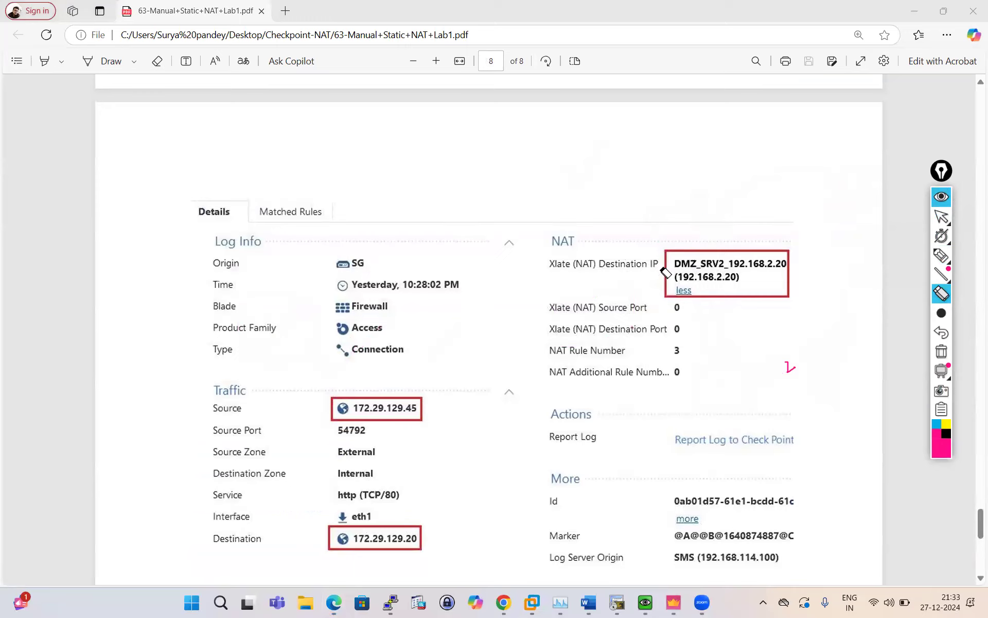
# Draw pink arrows linking source 172.29.129.45, destination 172.29.129.20 and DMZ_SRV2 192.168.2.20, then clear them.
pyautogui.moveTo(941, 255)
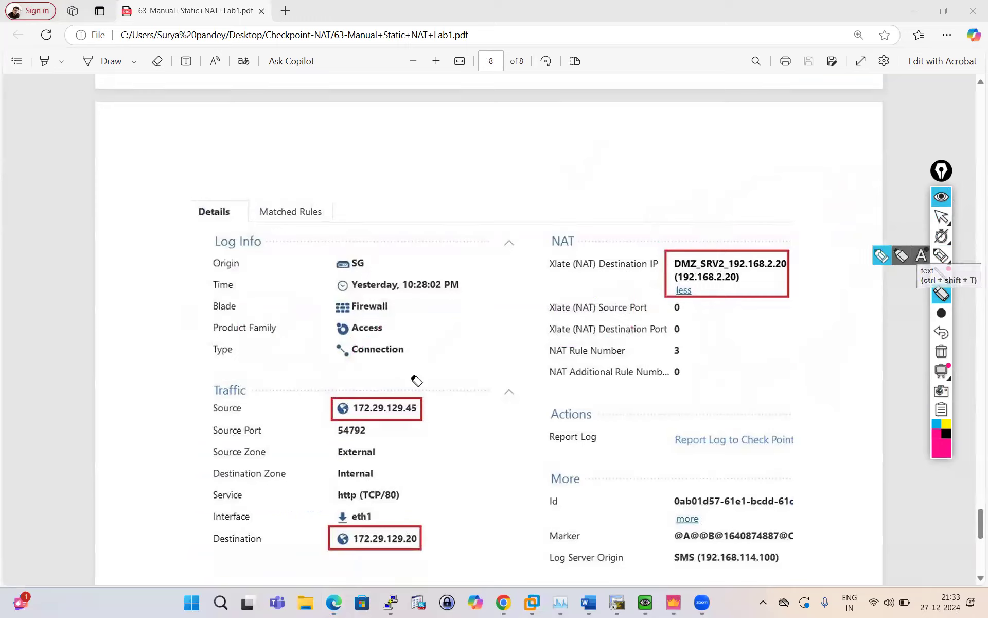
pyautogui.moveTo(939, 313)
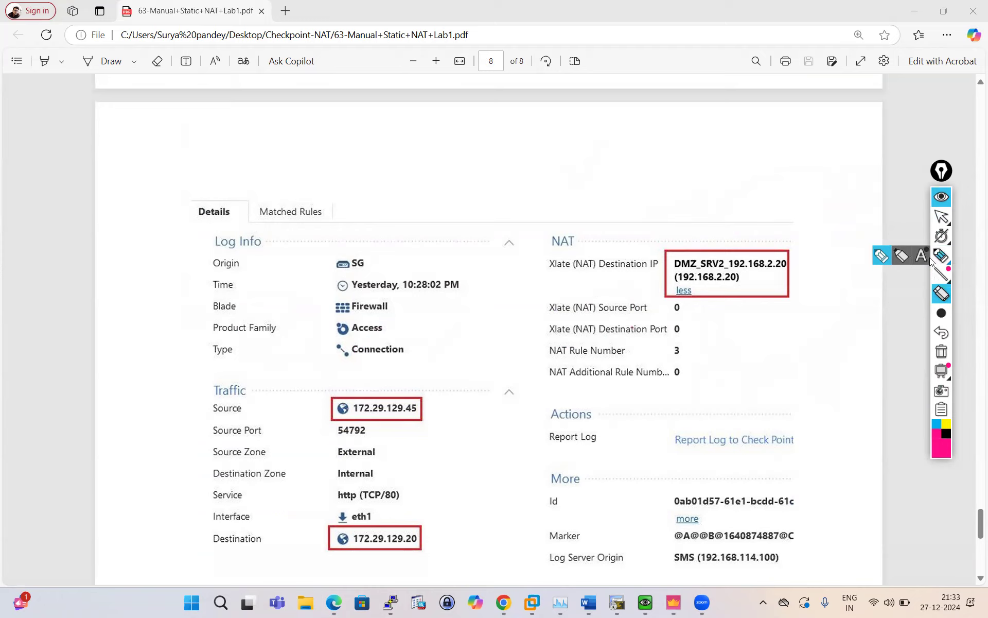
pyautogui.click(932, 256)
pyautogui.moveTo(941, 313)
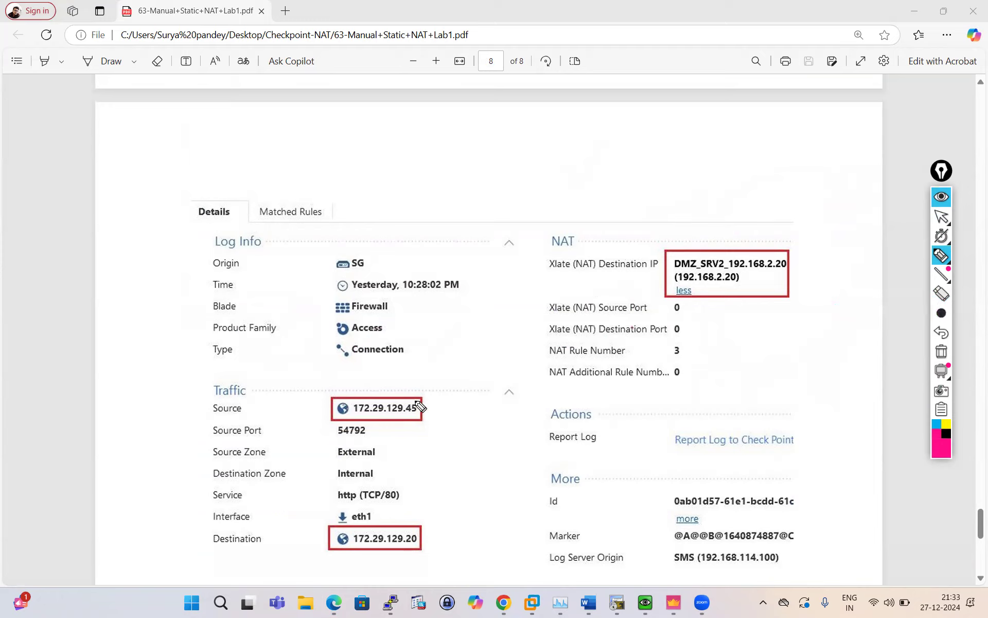
pyautogui.moveTo(415, 397)
pyautogui.mouseDown()
pyautogui.moveTo(433, 377)
pyautogui.moveTo(503, 377)
pyautogui.moveTo(404, 528)
pyautogui.moveTo(445, 507)
pyautogui.mouseUp()
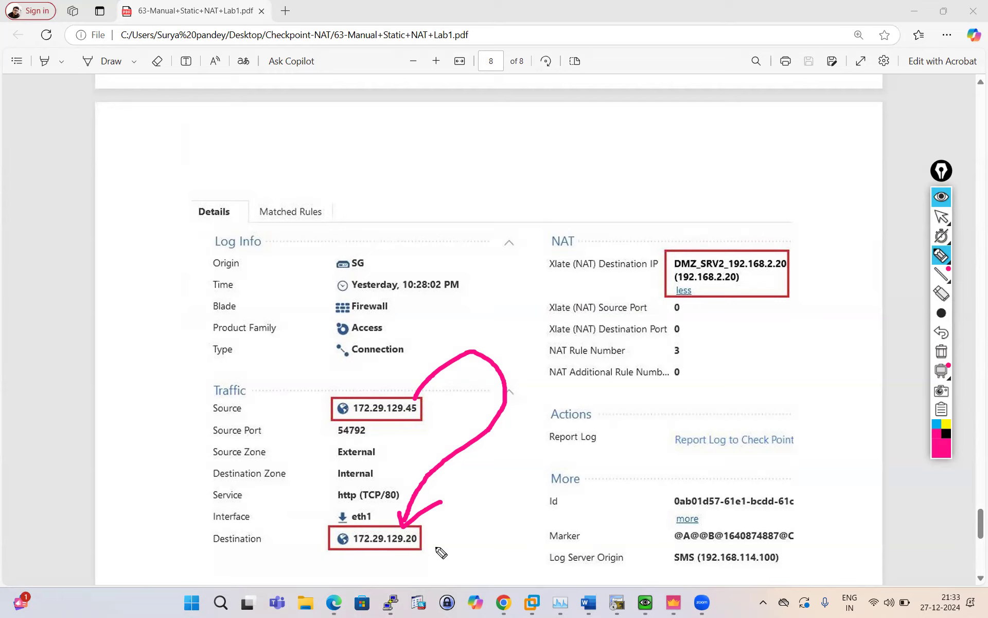
pyautogui.moveTo(448, 550); pyautogui.dragTo(417, 540)
pyautogui.moveTo(564, 518)
pyautogui.mouseDown()
pyautogui.moveTo(728, 311)
pyautogui.moveTo(724, 293)
pyautogui.moveTo(726, 306)
pyautogui.moveTo(741, 308)
pyautogui.mouseUp()
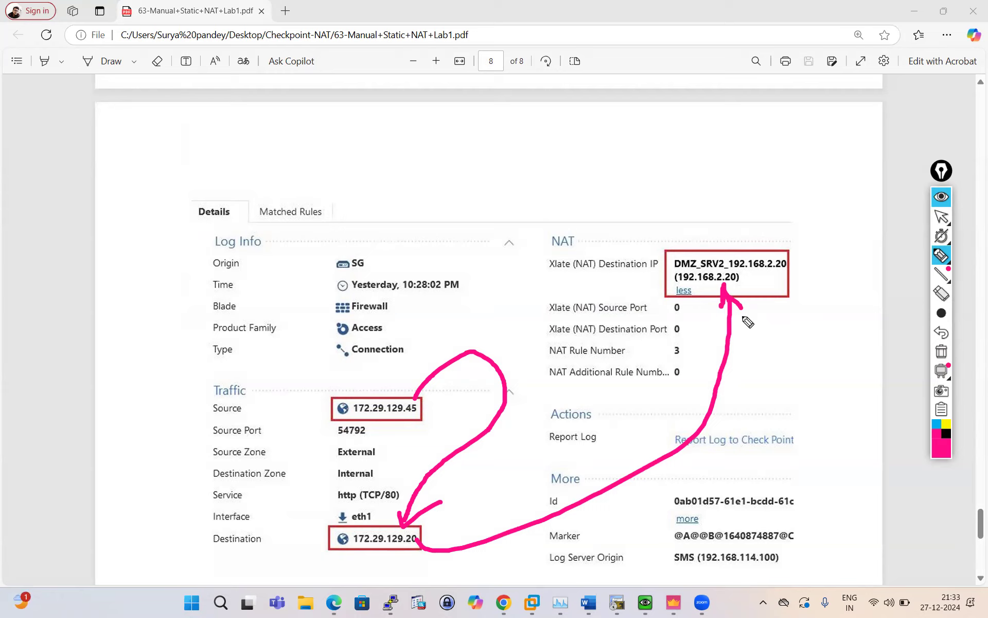
pyautogui.moveTo(766, 277)
pyautogui.mouseDown()
pyautogui.moveTo(792, 289)
pyautogui.moveTo(406, 524)
pyautogui.moveTo(382, 419)
pyautogui.moveTo(424, 436)
pyautogui.mouseUp()
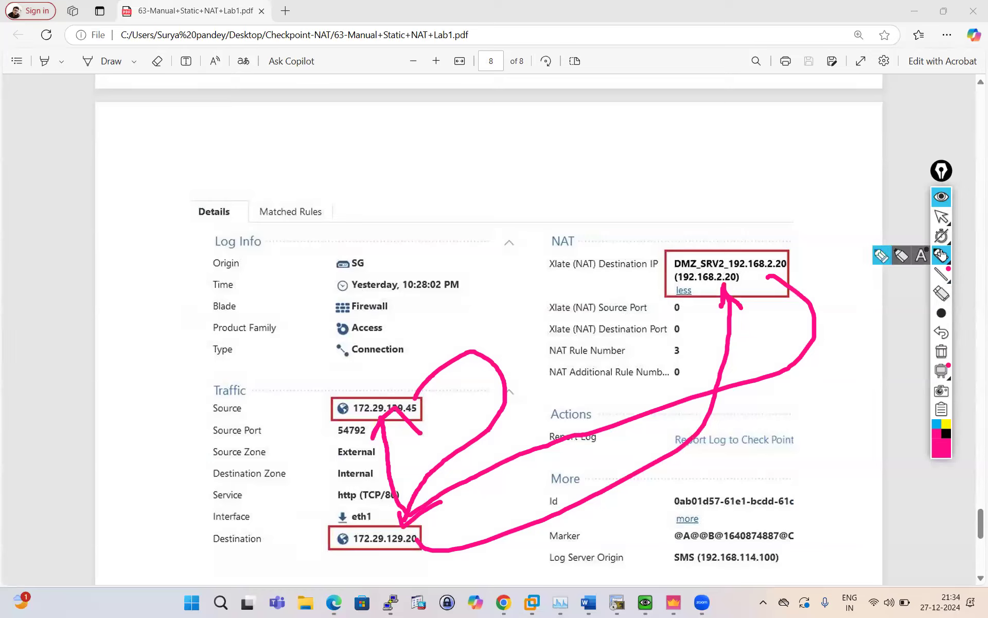
pyautogui.click(941, 196)
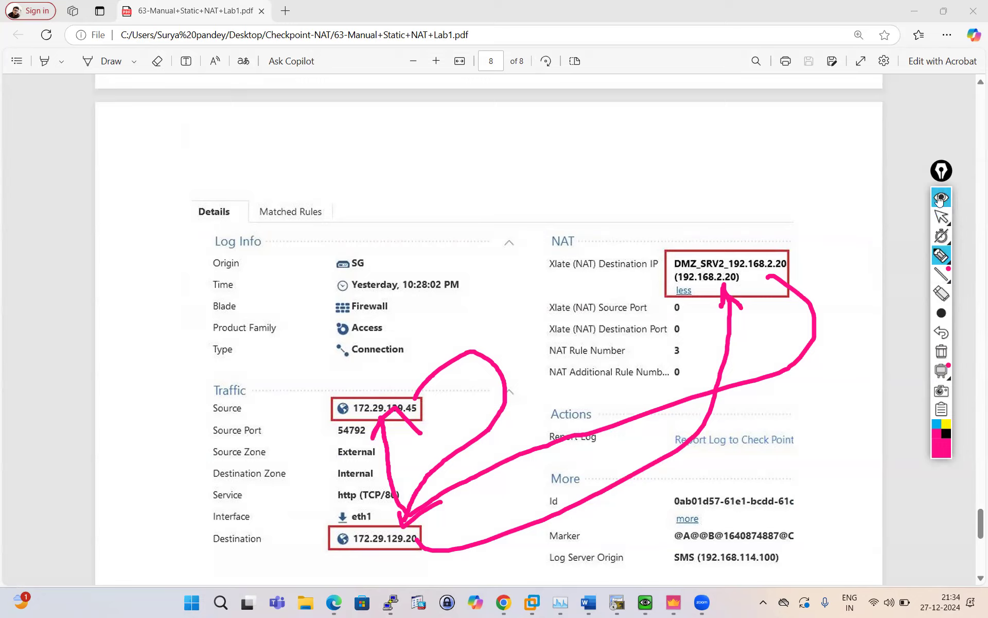
# Glance at the EVE topology, then bring SmartConsole's Standard NAT policy with its two automatic hide rules forward.
pyautogui.scroll(-10, 435, 345)
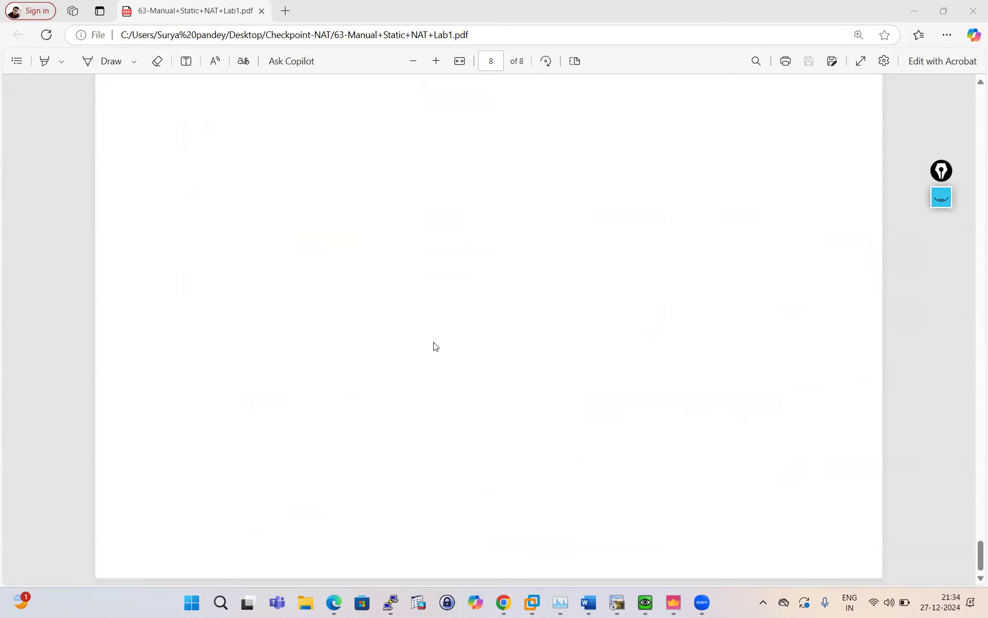
pyautogui.scroll(10, 435, 346)
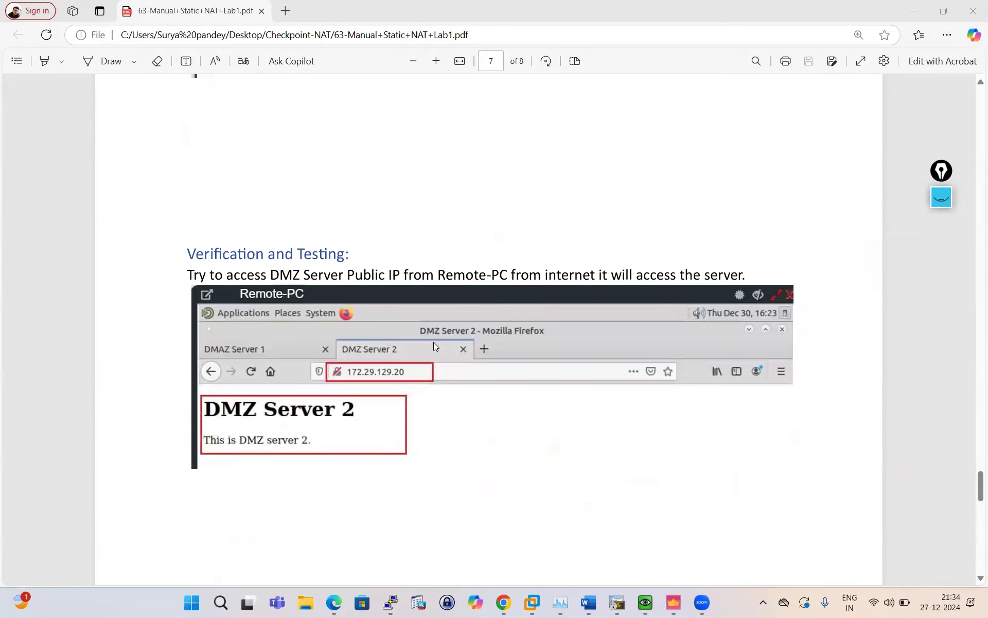
pyautogui.scroll(7, 435, 346)
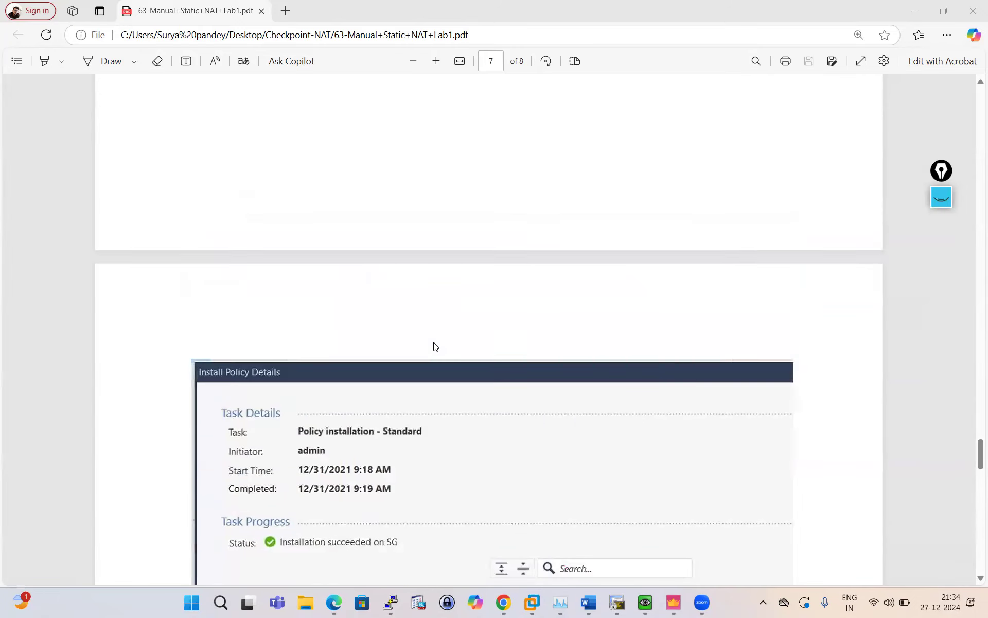
pyautogui.click(679, 605)
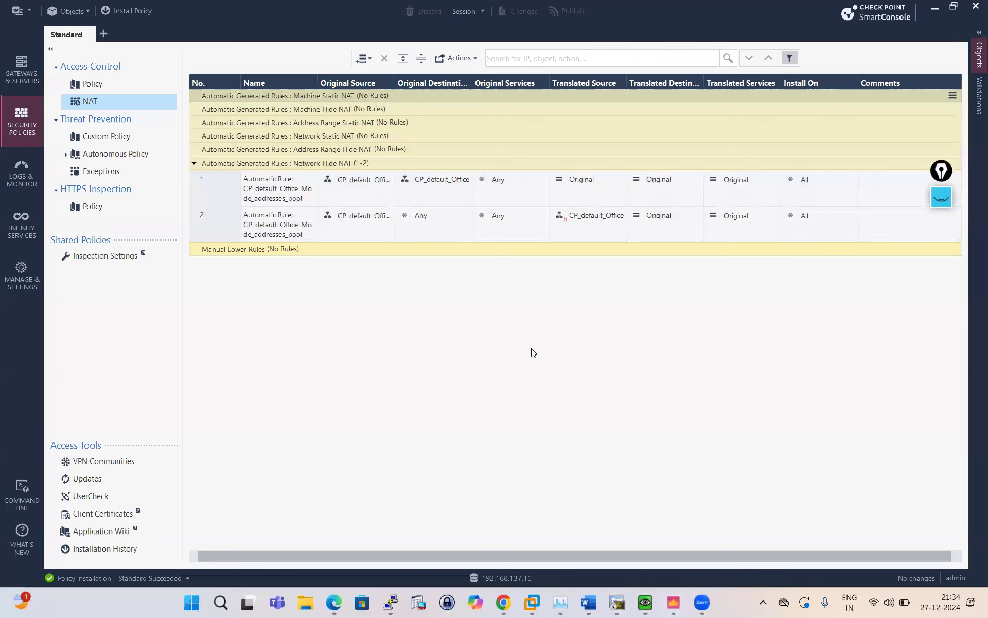
pyautogui.click(500, 601)
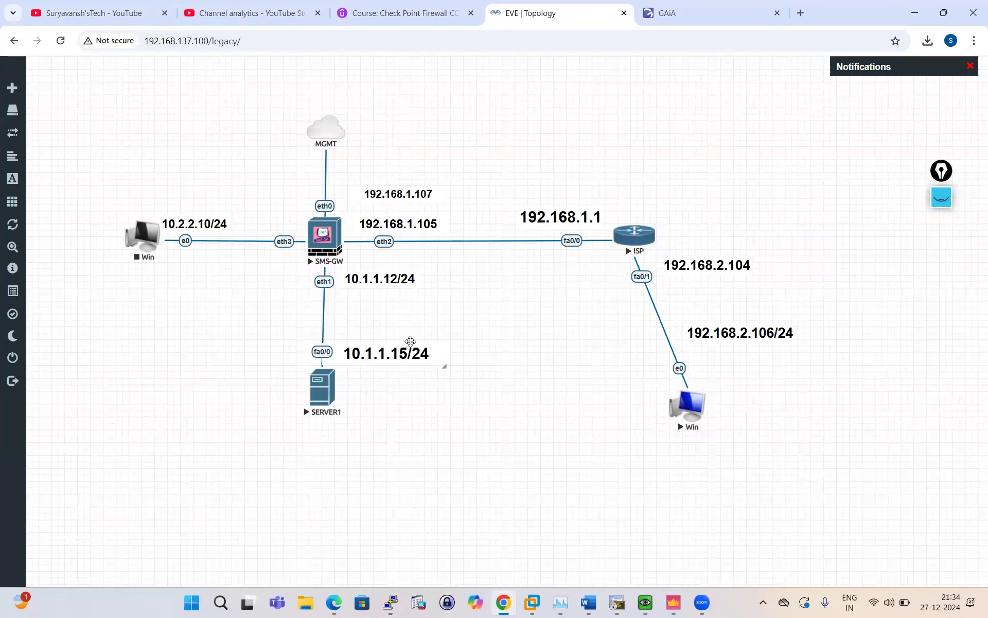
pyautogui.moveTo(356, 361)
pyautogui.click(675, 600)
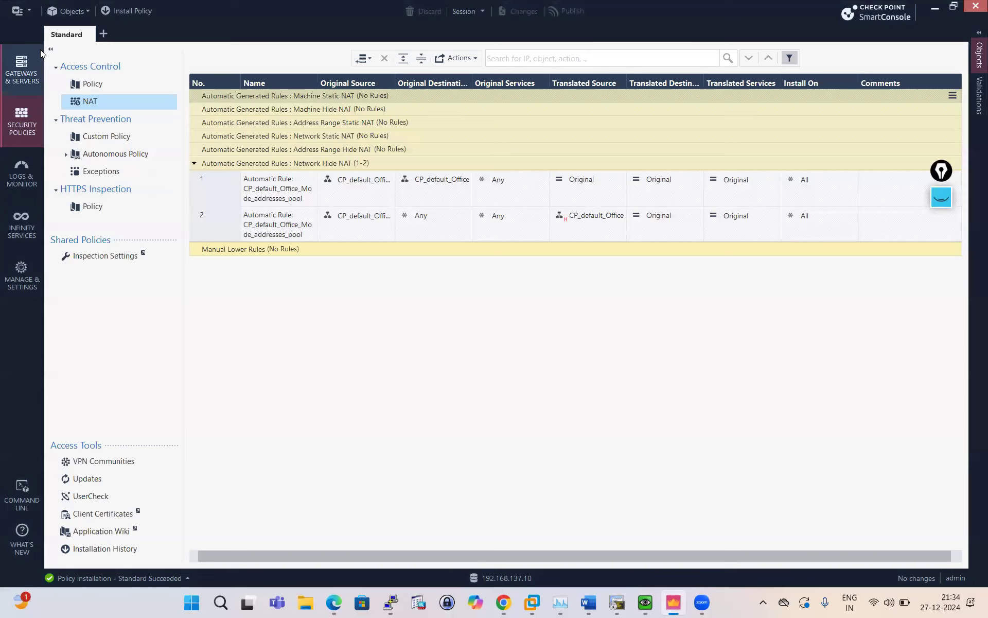
pyautogui.click(87, 14)
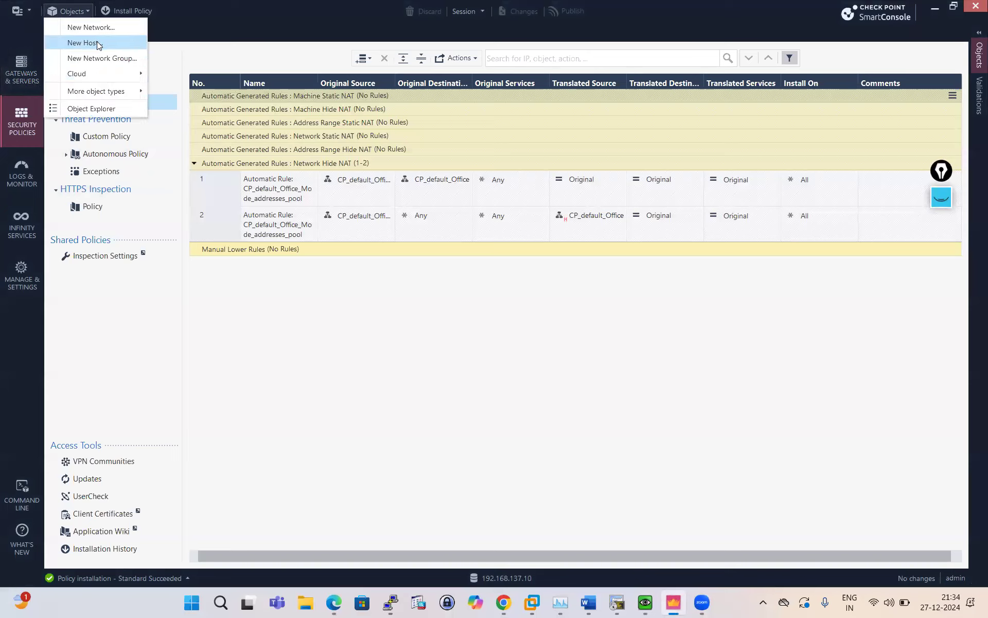
pyautogui.click(99, 45)
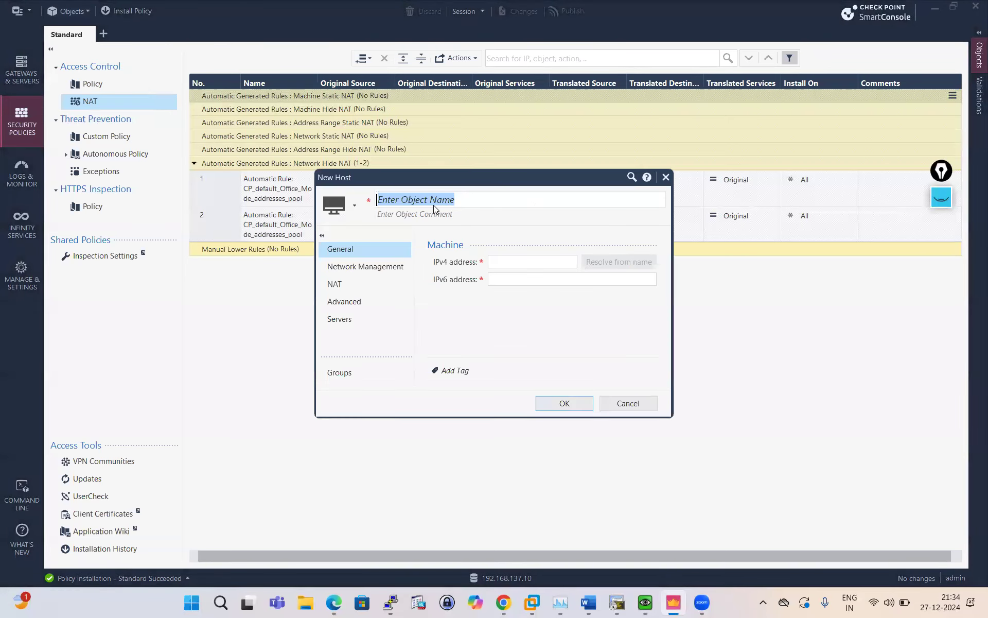
pyautogui.write('DM')
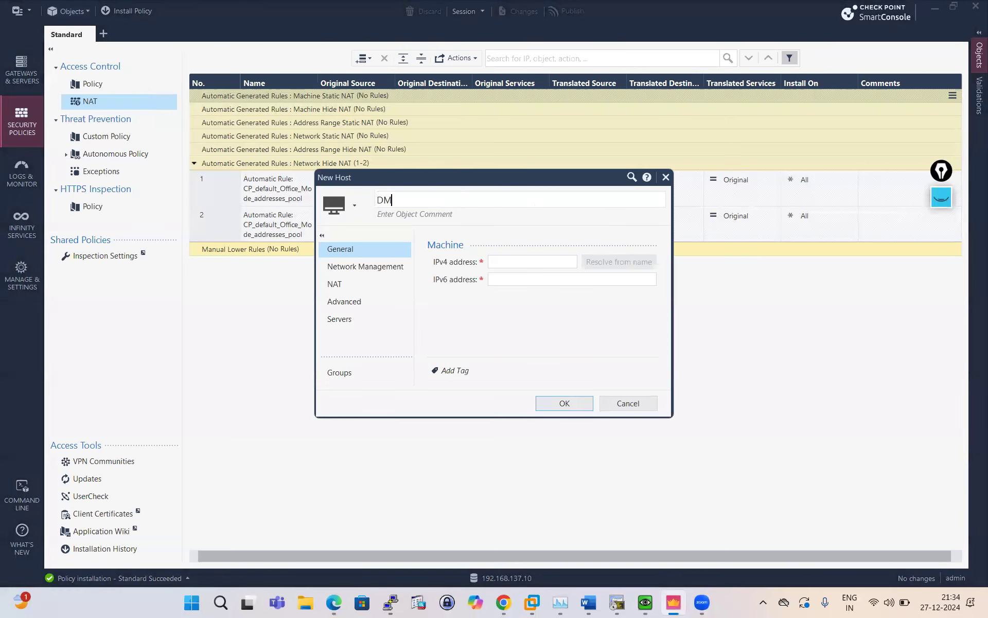
pyautogui.write('Z_HOST')
pyautogui.click(507, 262)
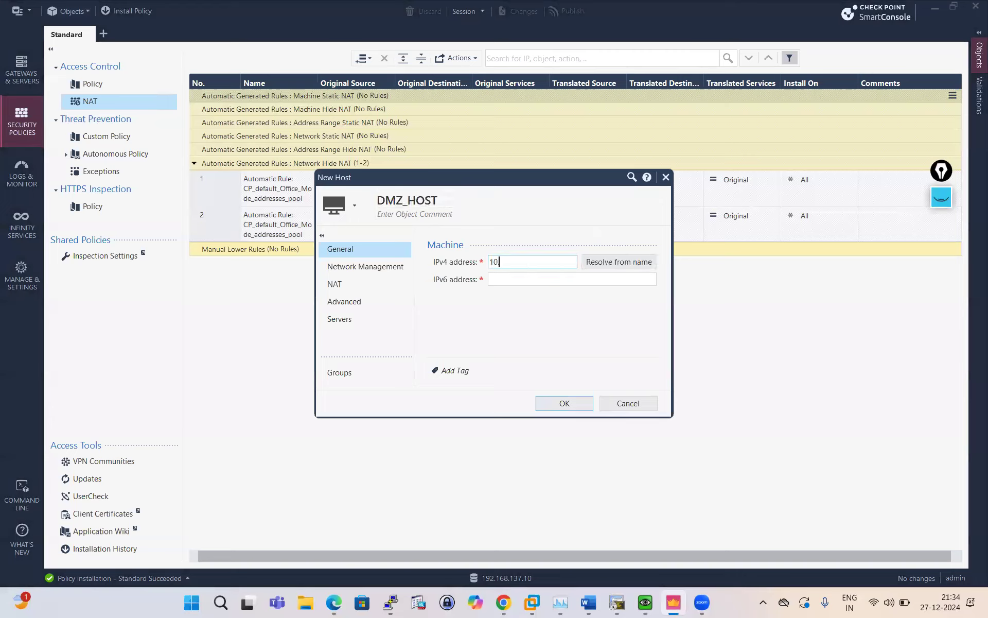
pyautogui.write('10.1.1.15')
pyautogui.click(564, 403)
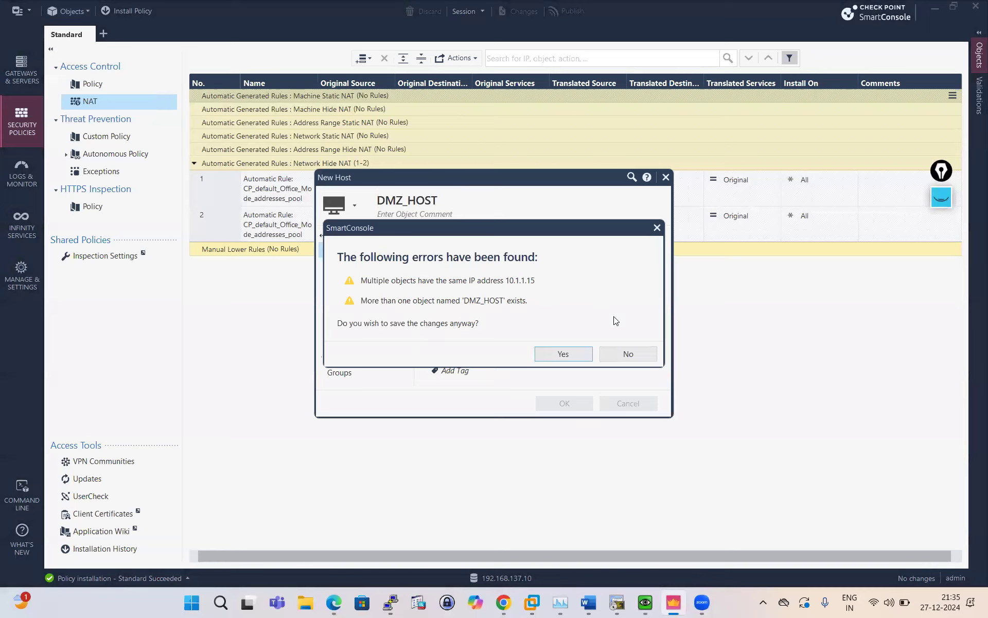
pyautogui.click(629, 354)
pyautogui.click(630, 404)
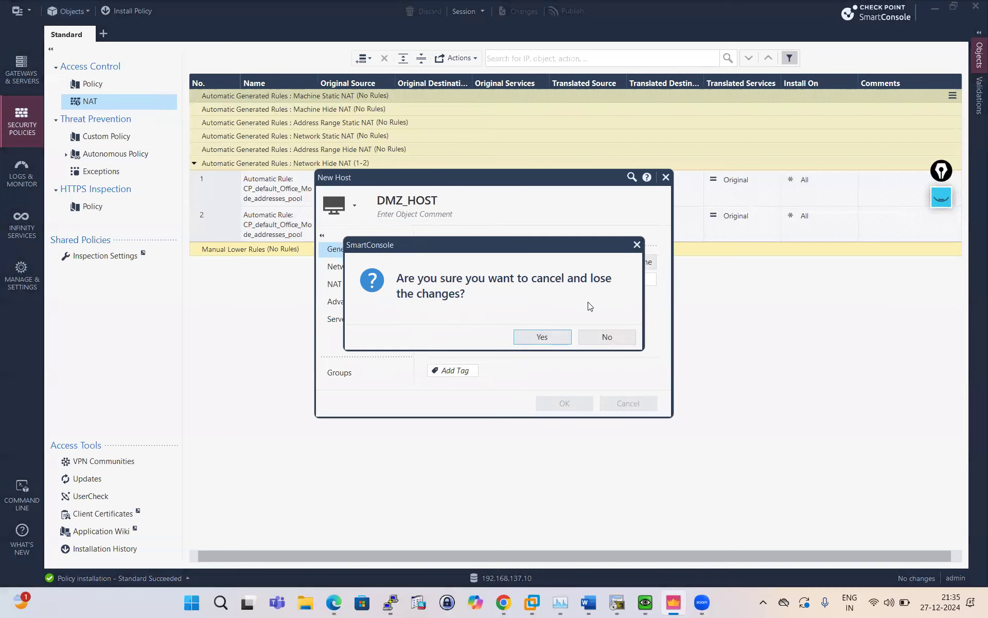
pyautogui.click(540, 337)
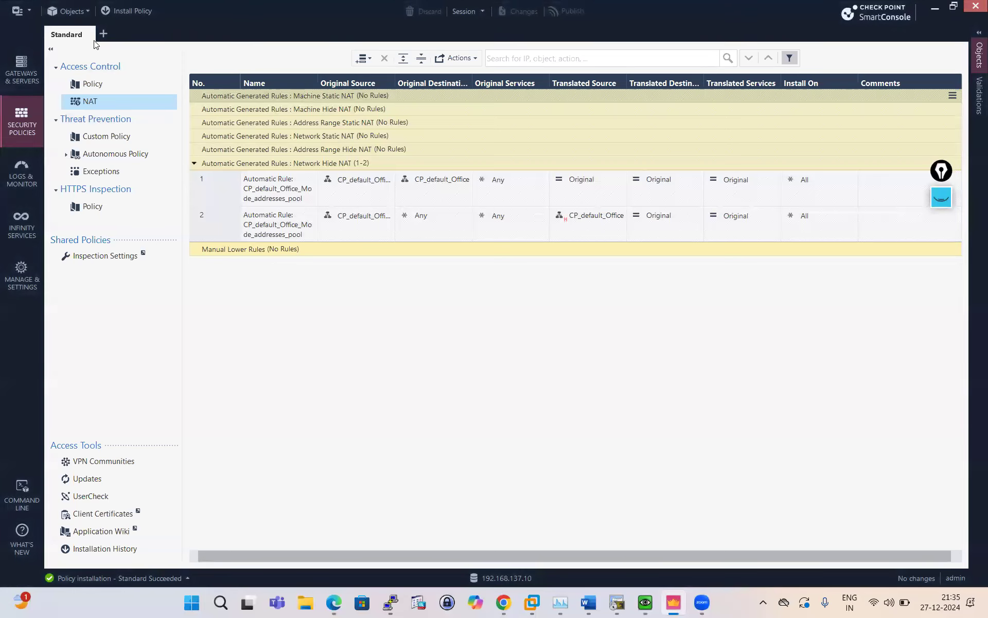
# Search all objects in Object Explorer for 10.1. and confirm DMZ_HOST holds 10.1.1.15, closing it unchanged.
pyautogui.click(86, 14)
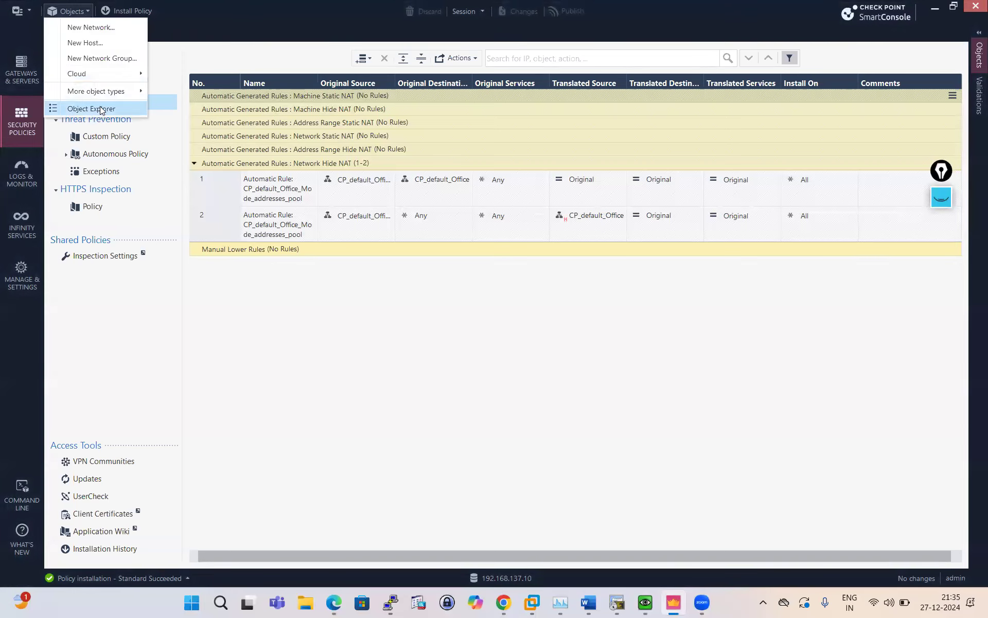
pyautogui.click(376, 335)
pyautogui.hotkey('ctrl', 'e')
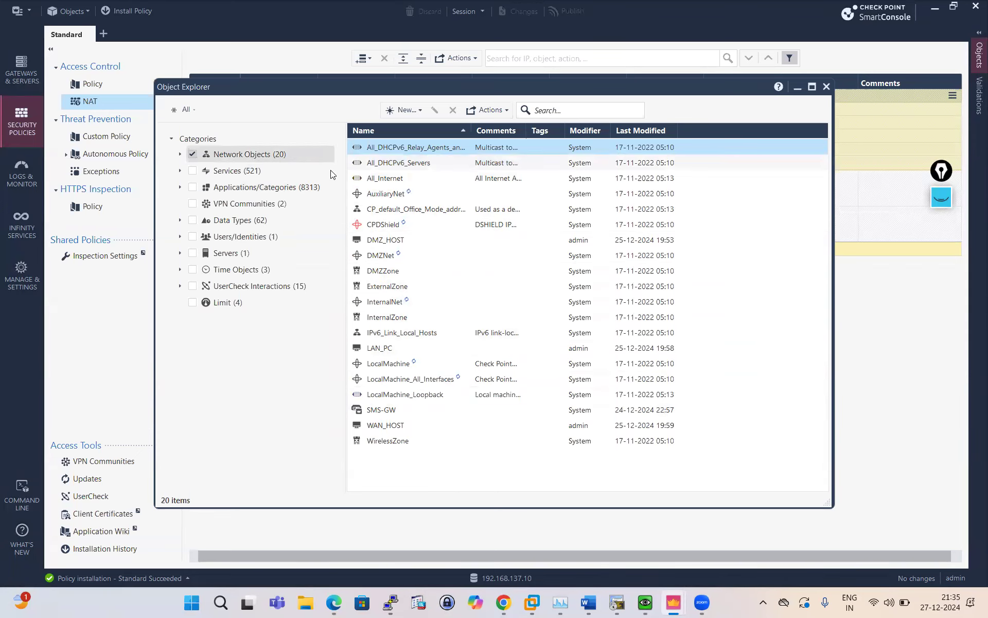
pyautogui.click(329, 157)
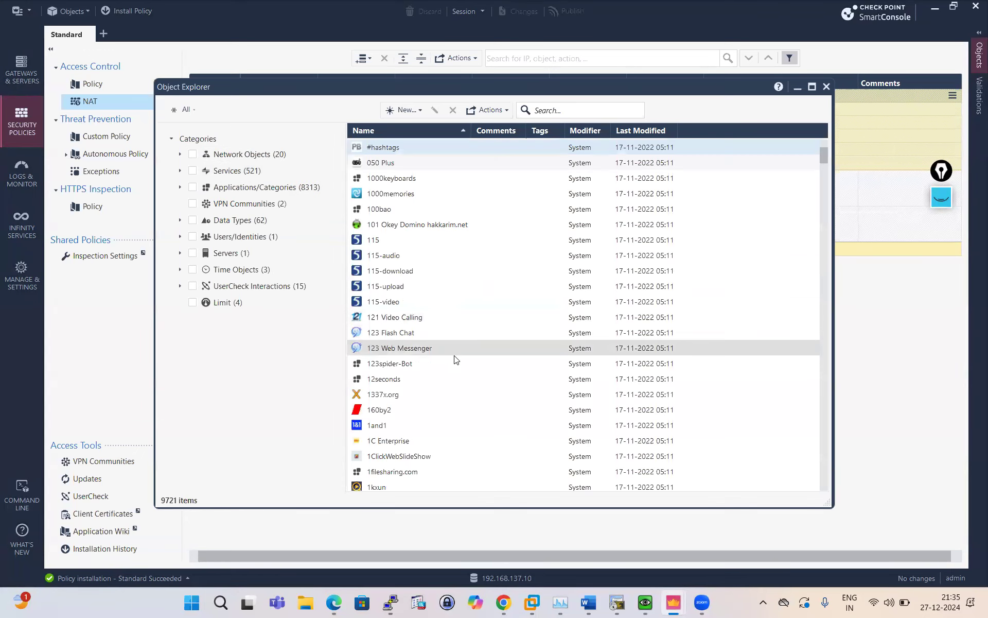
pyautogui.click(570, 112)
pyautogui.write('10.1.')
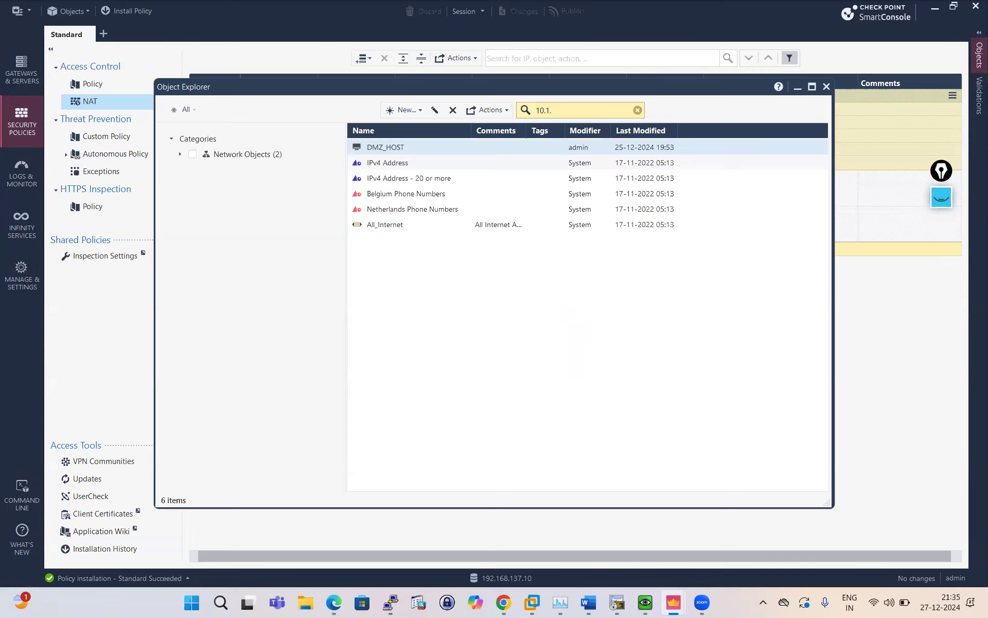
pyautogui.write('.')
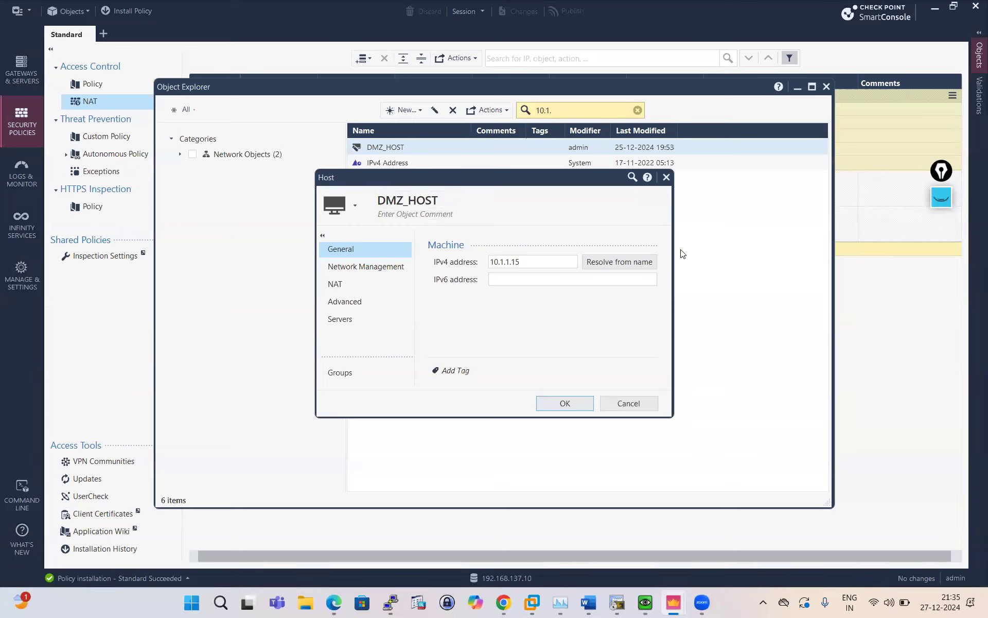
pyautogui.click(640, 403)
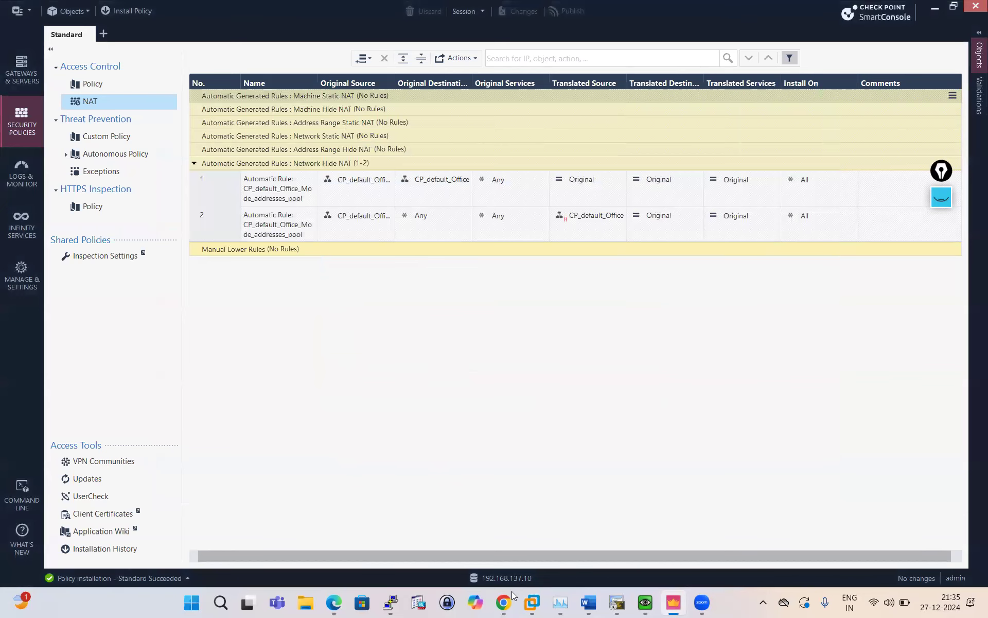
# Check eth2's 192.168.1.105 address in the EVE topology, then start a new SmartConsole host.
pyautogui.click(504, 602)
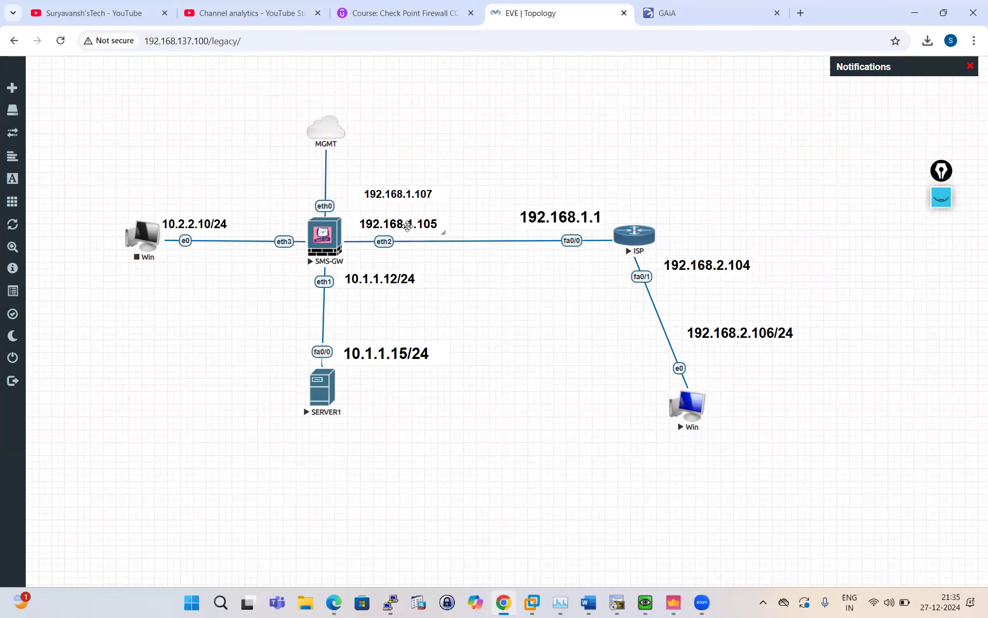
pyautogui.click(678, 605)
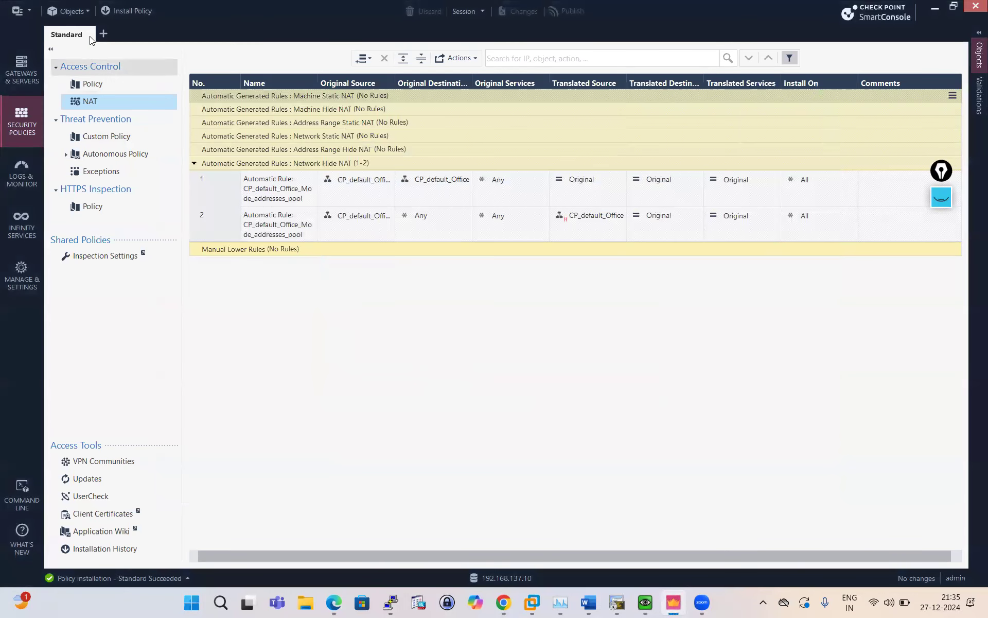
pyautogui.click(77, 11)
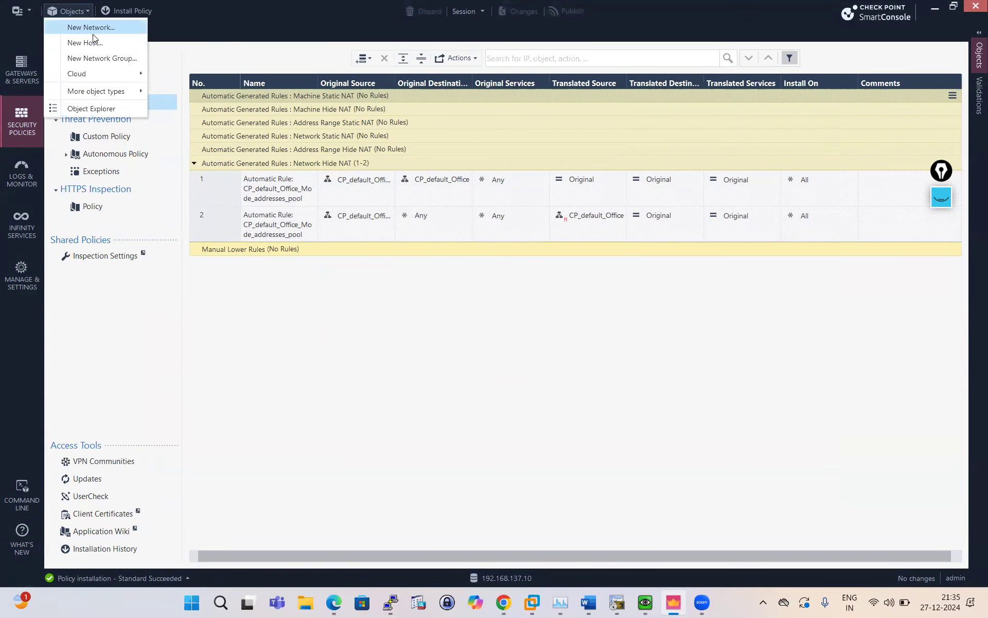
pyautogui.click(82, 43)
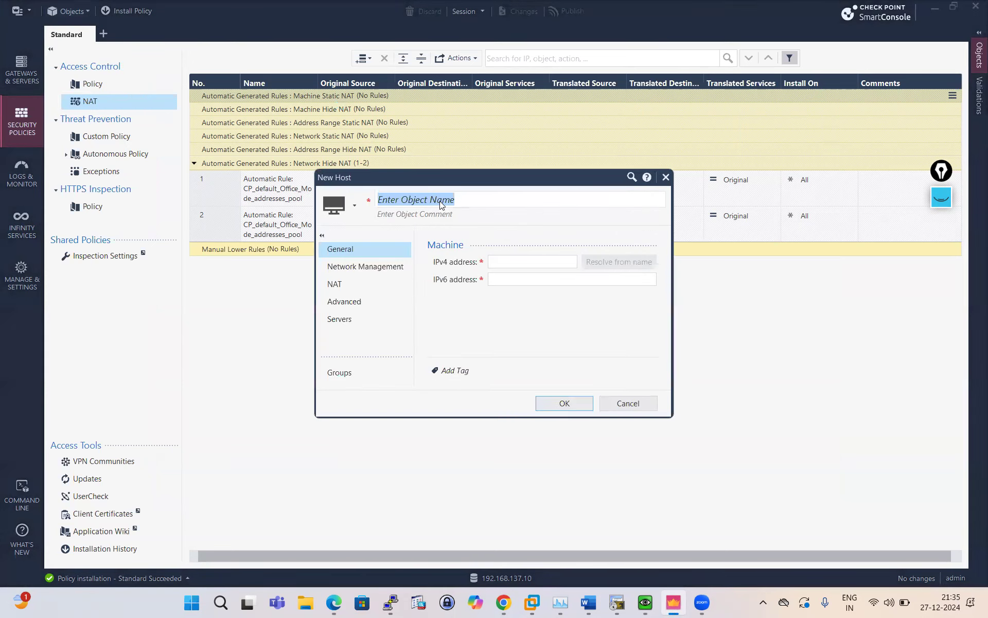
# Create host object WAN-HOST with IPv4 address 192.168.1.105.
pyautogui.write('WAN_')
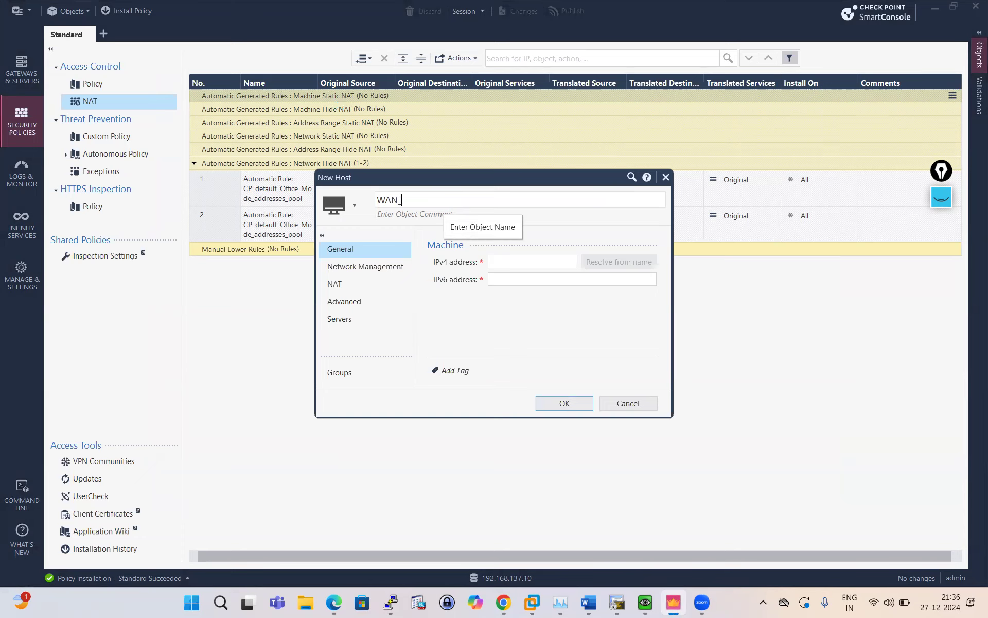
pyautogui.press('BackSpace')
pyautogui.write('-HOST')
pyautogui.click(512, 262)
pyautogui.write('192.168.1.105')
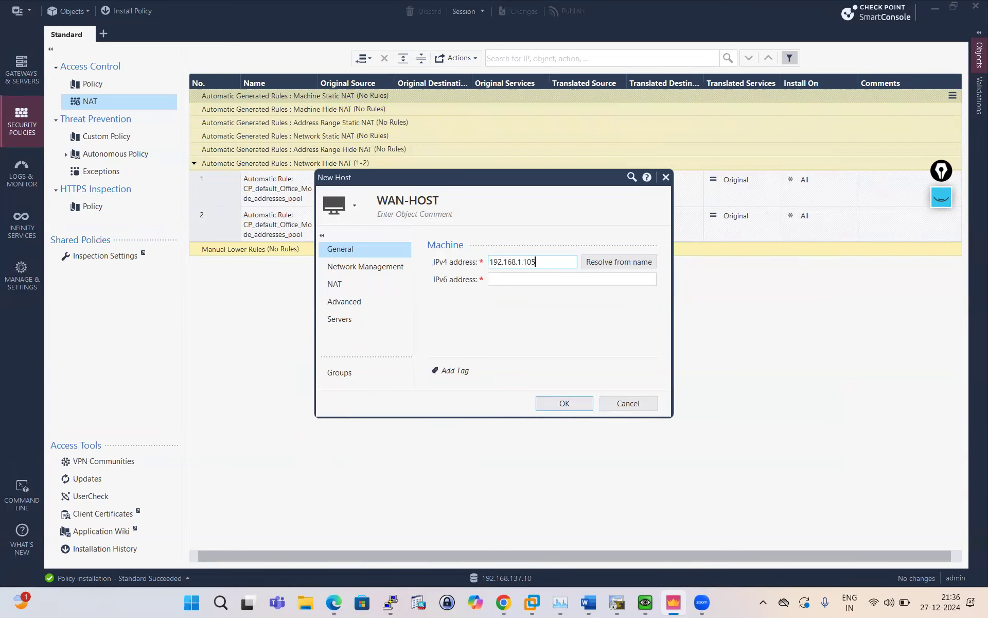
pyautogui.click(568, 403)
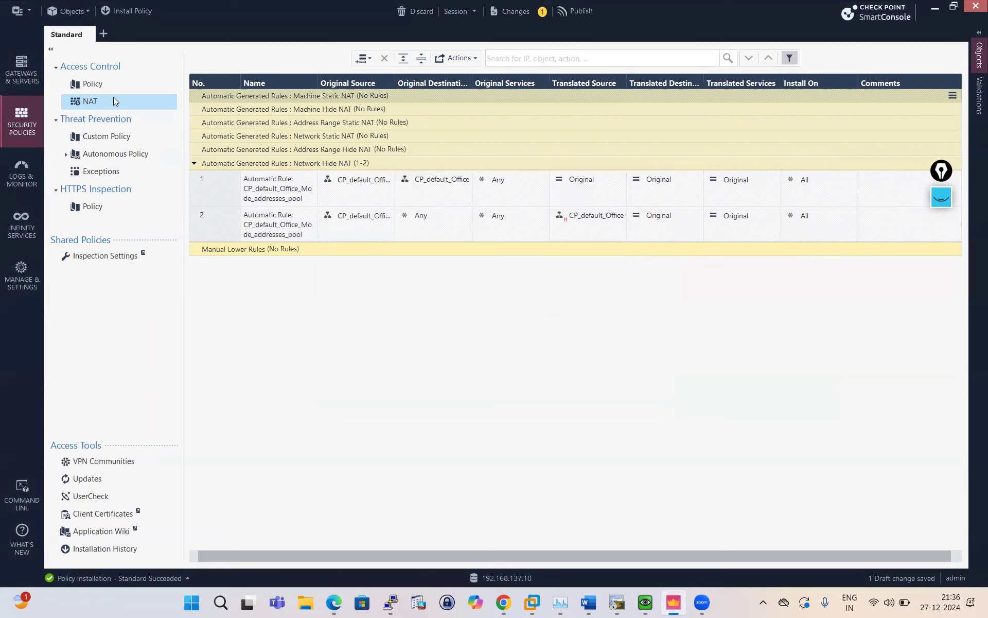
# Confirm Automatic ARP configuration is enabled in Global Properties' NAT page, closing without changes.
pyautogui.click(68, 11)
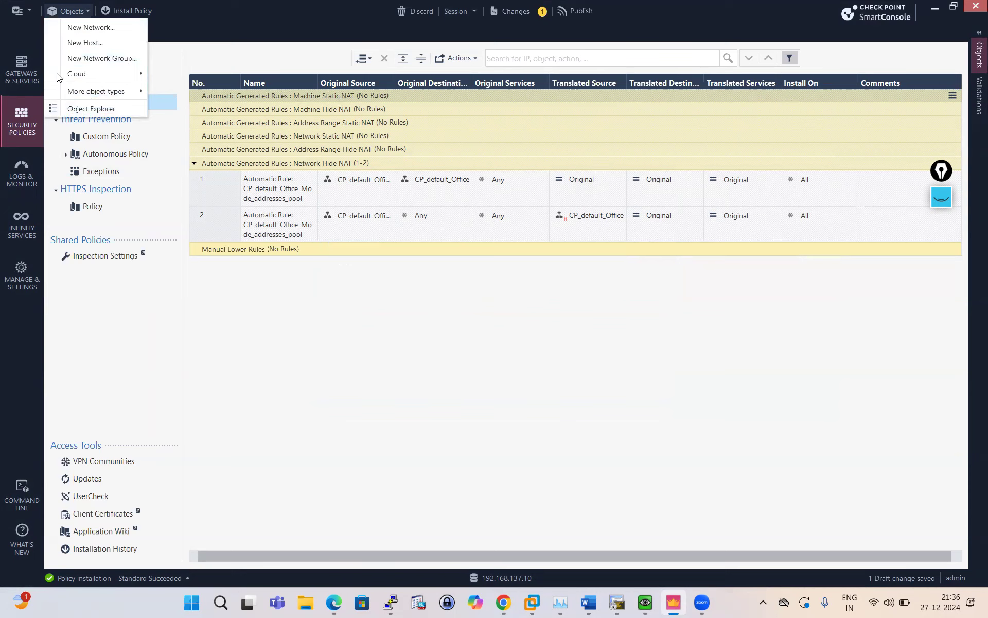
pyautogui.click(21, 10)
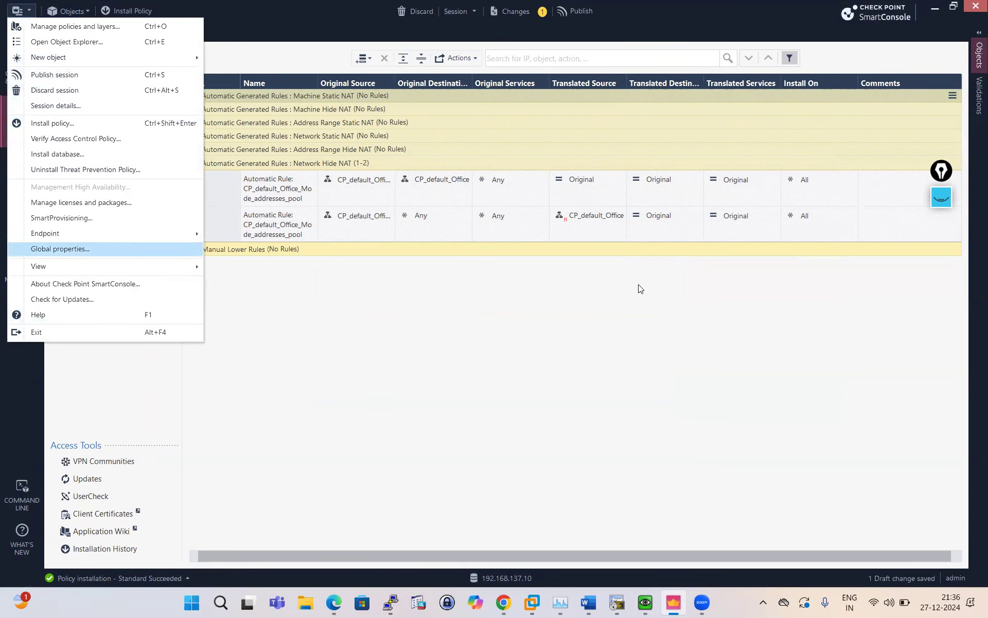
pyautogui.press('Return')
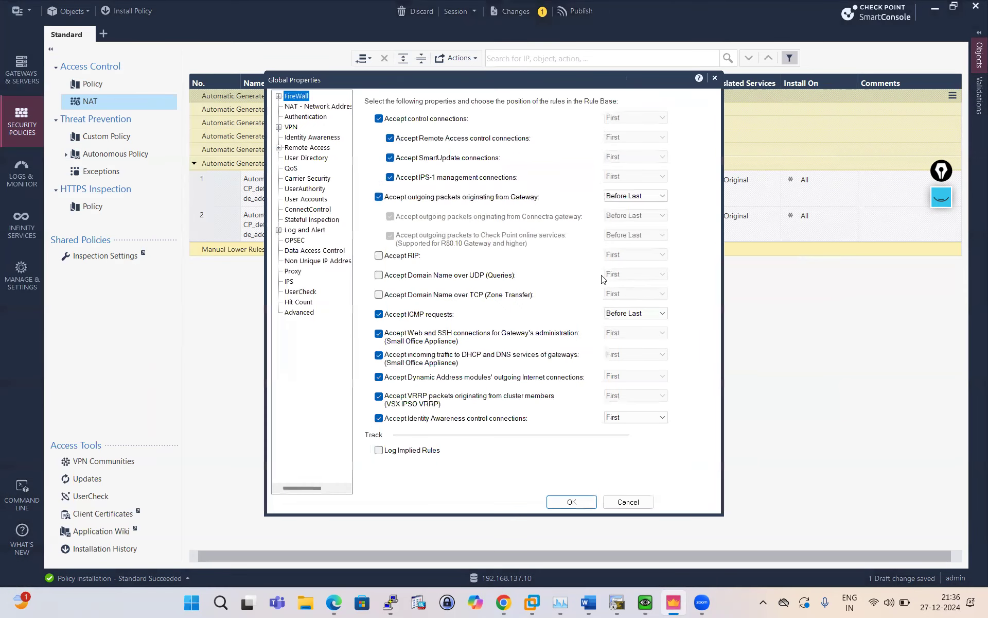
pyautogui.click(317, 106)
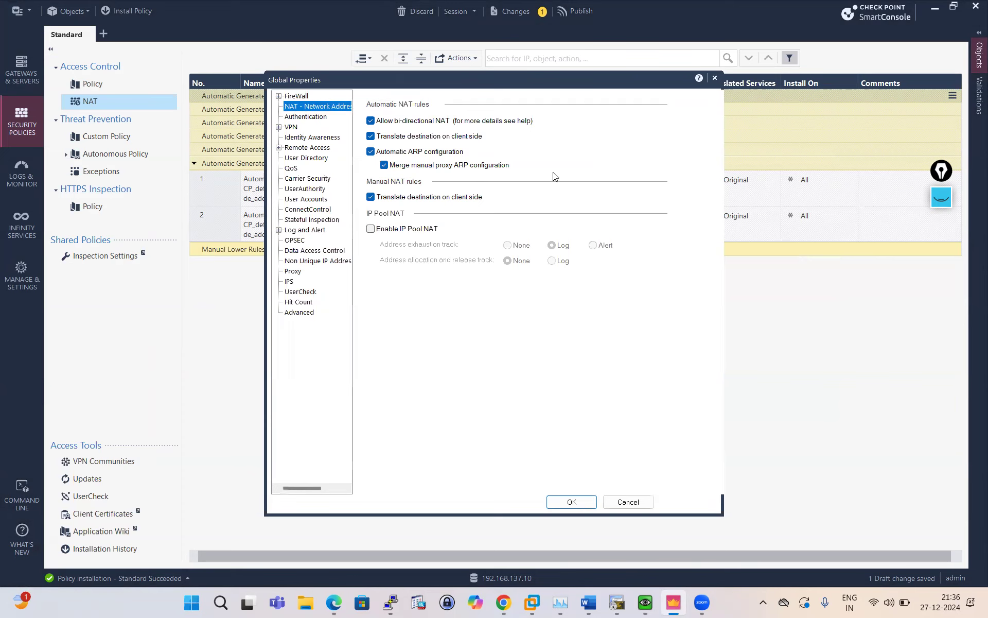
pyautogui.click(628, 502)
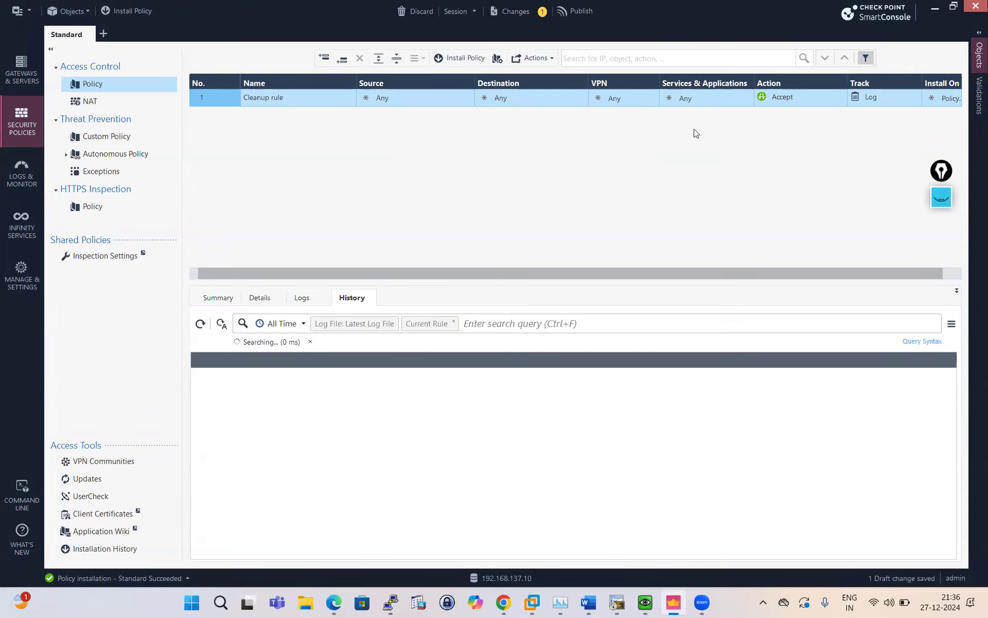
# Add an empty manual rule 1 to the top of the NAT policy.
pyautogui.click(890, 603)
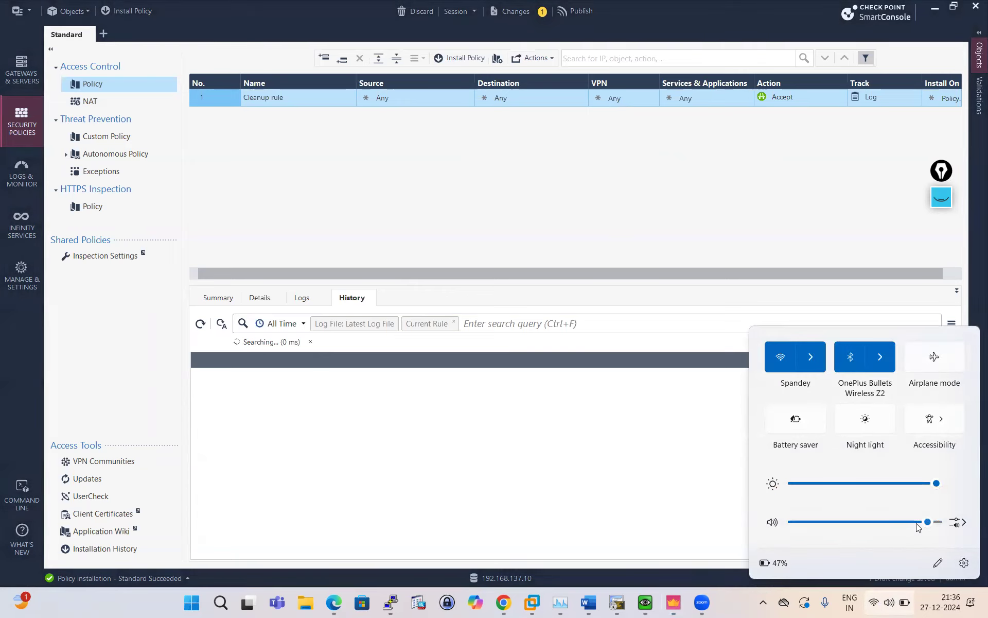
pyautogui.click(520, 463)
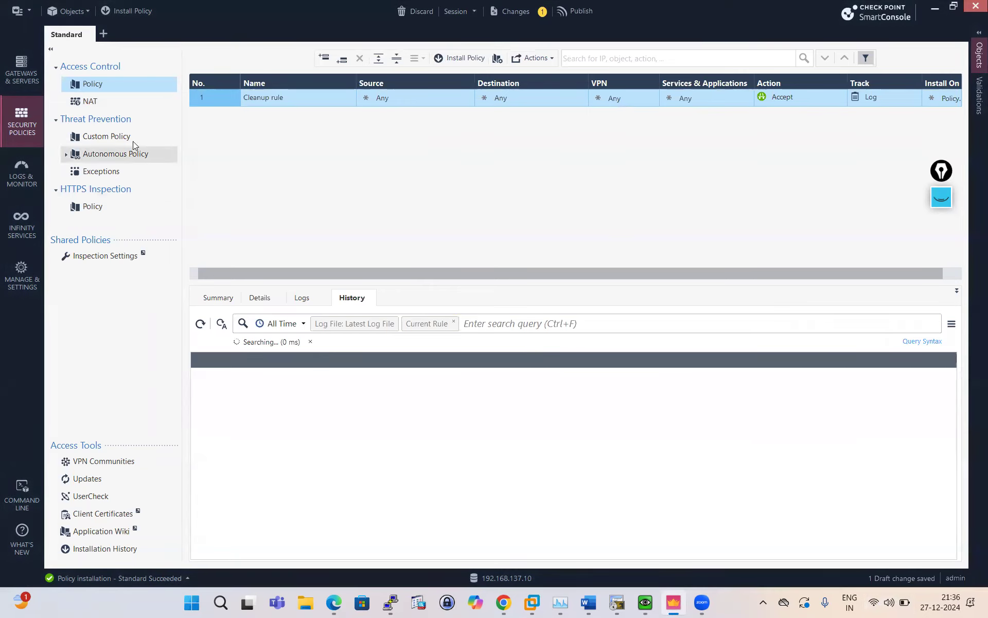
pyautogui.click(105, 103)
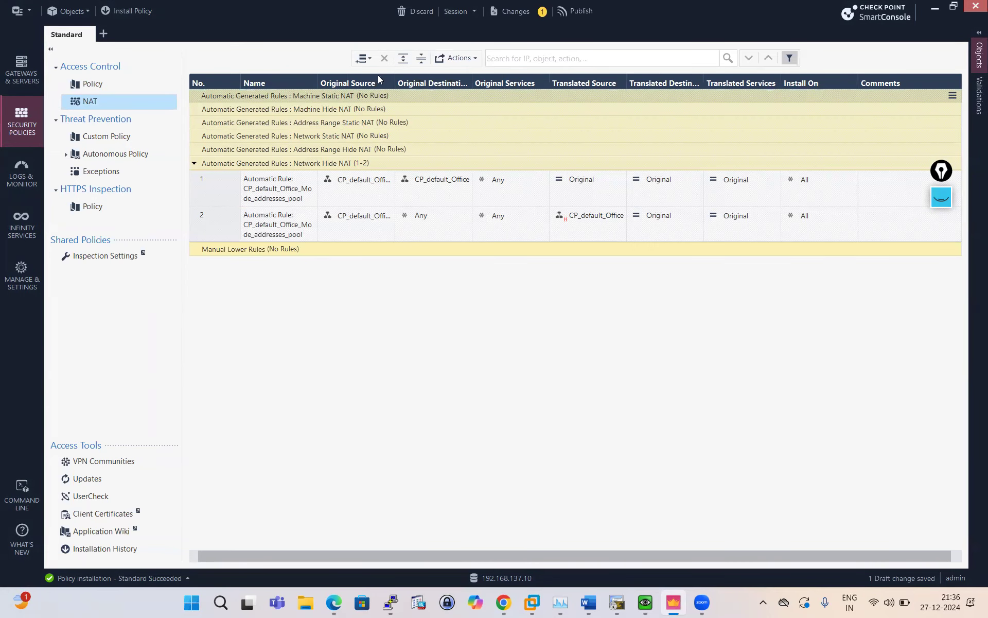
pyautogui.click(368, 58)
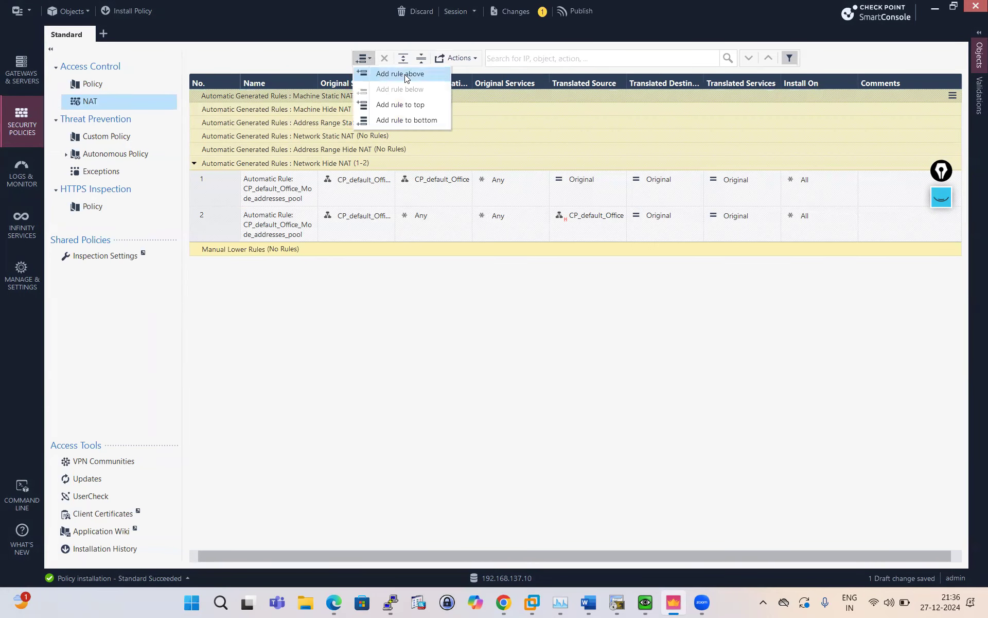
pyautogui.click(417, 106)
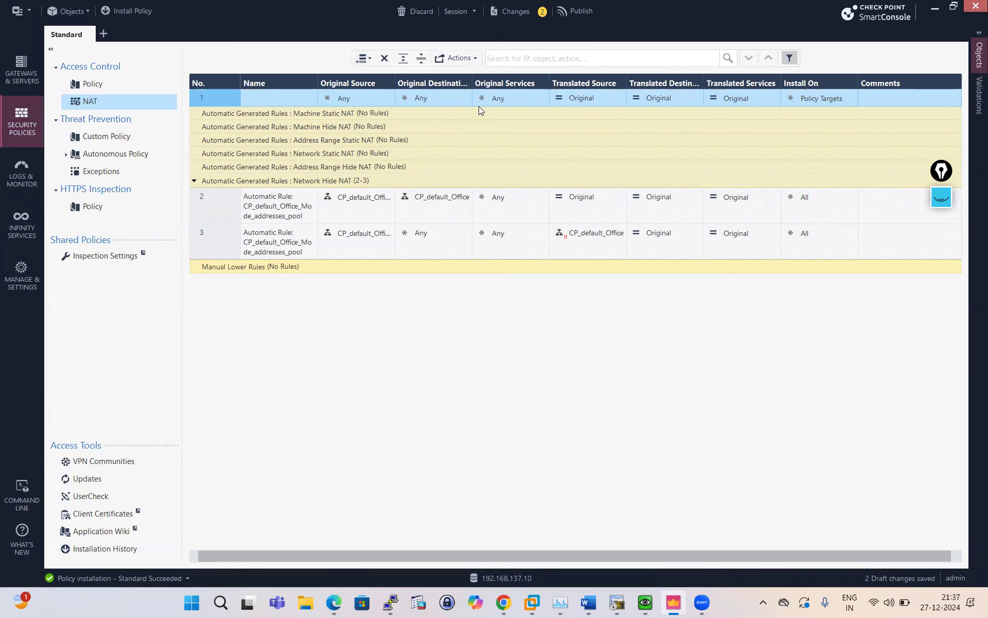
pyautogui.click(465, 96)
# Set rule 1's original destination to WAN-HOST and its translated destination to DMZ_HOST.
pyautogui.click(466, 96)
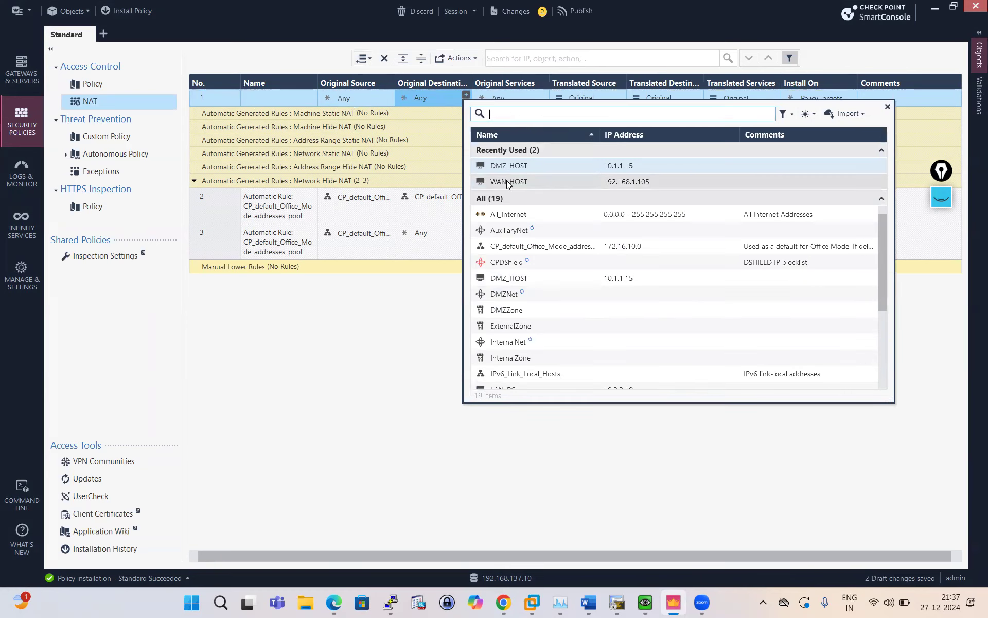
pyautogui.click(506, 180)
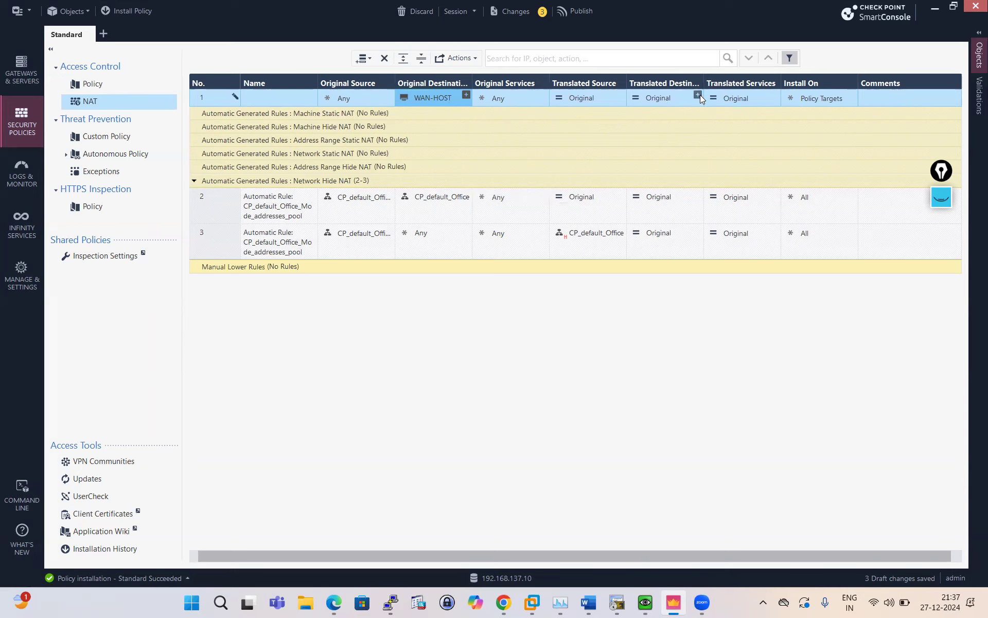
pyautogui.click(699, 96)
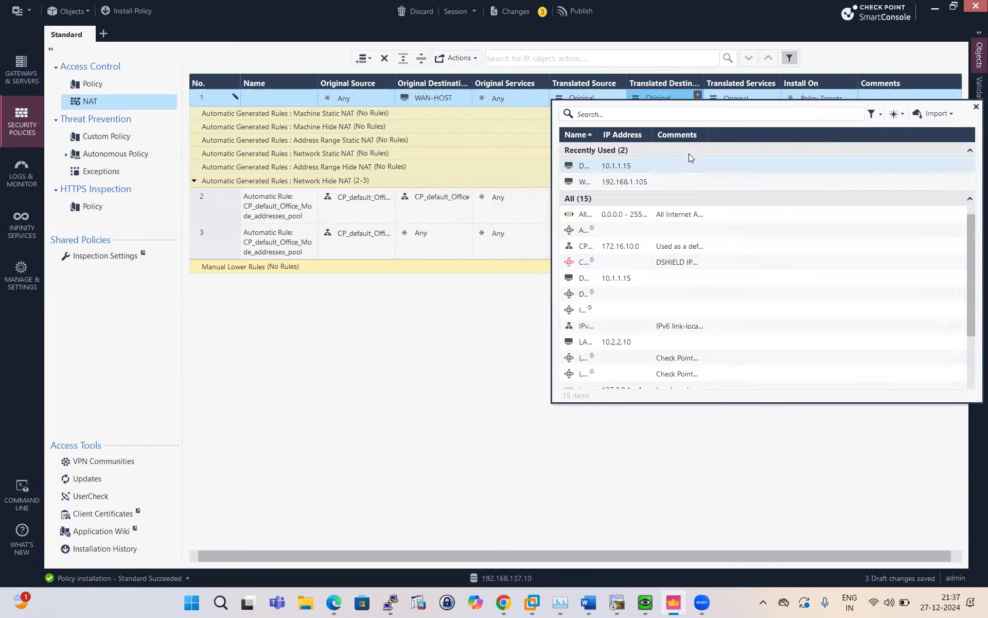
pyautogui.click(597, 166)
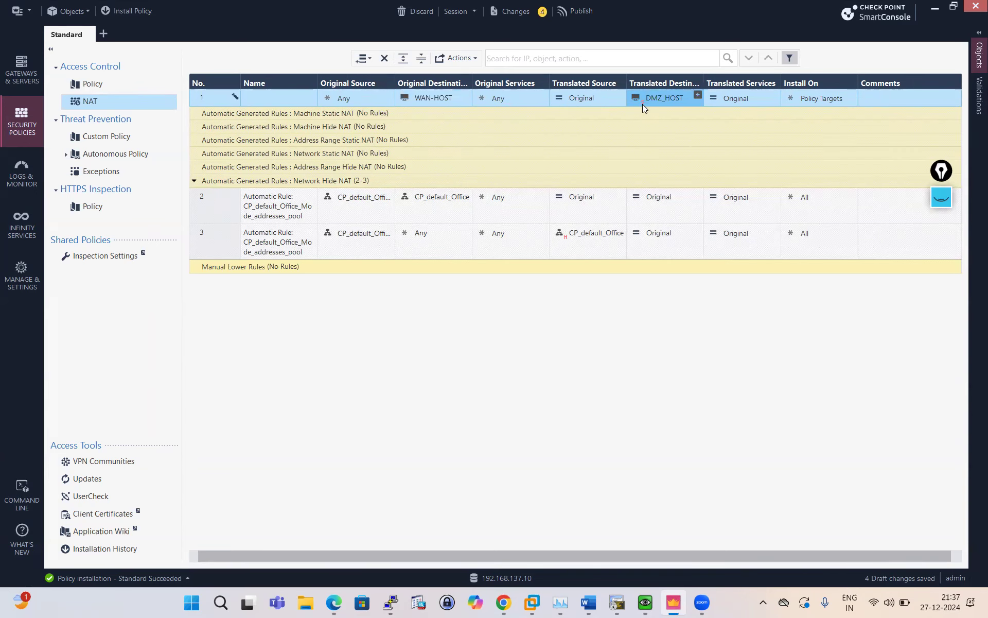
# Inspect the Replace and Edit actions for DMZ_HOST in rule 1's translated destination.
pyautogui.rightClick(677, 98)
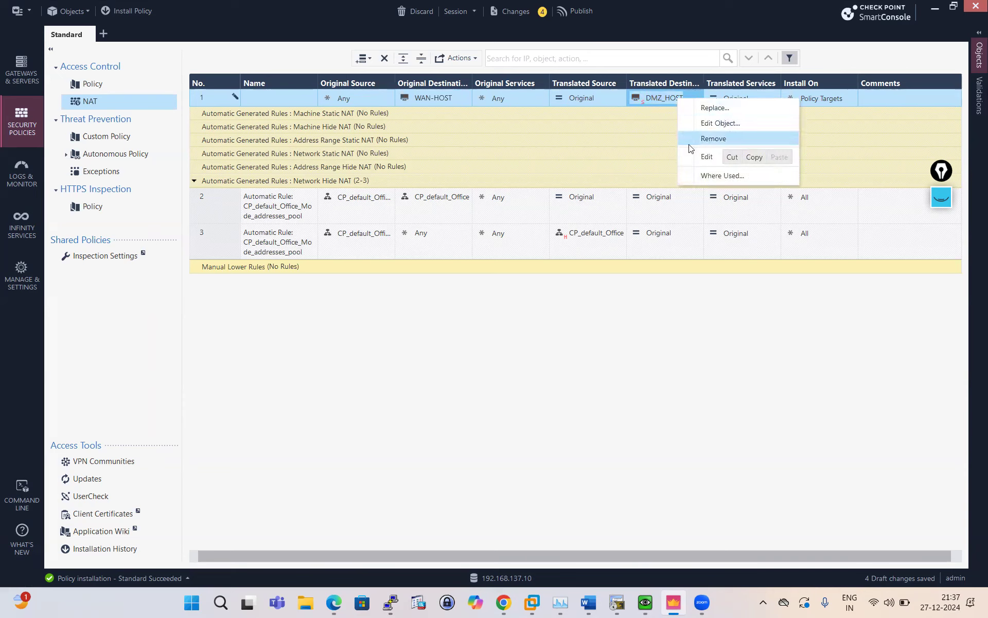
pyautogui.click(688, 107)
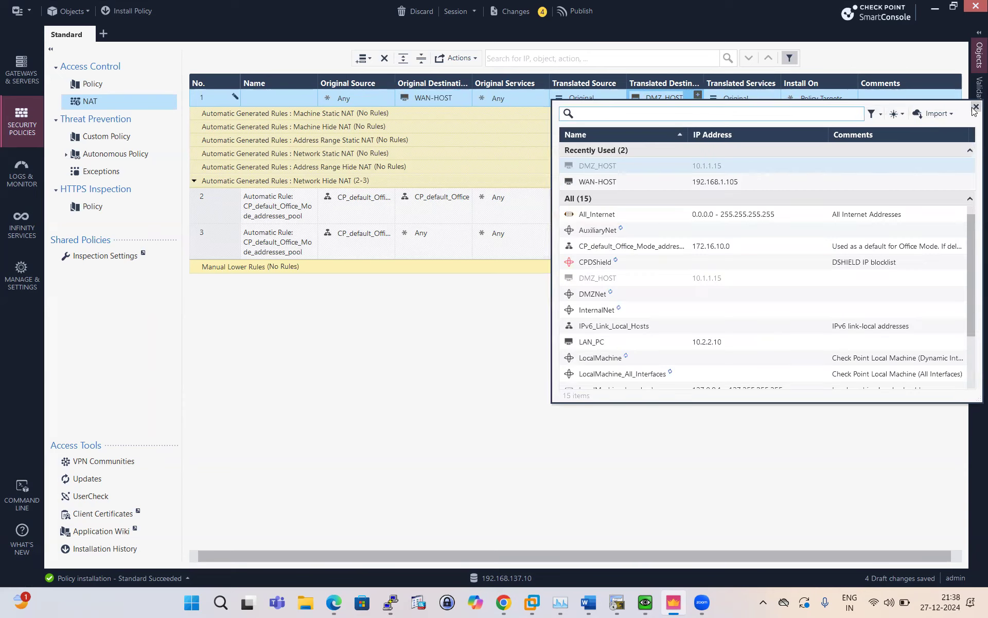
pyautogui.rightClick(669, 101)
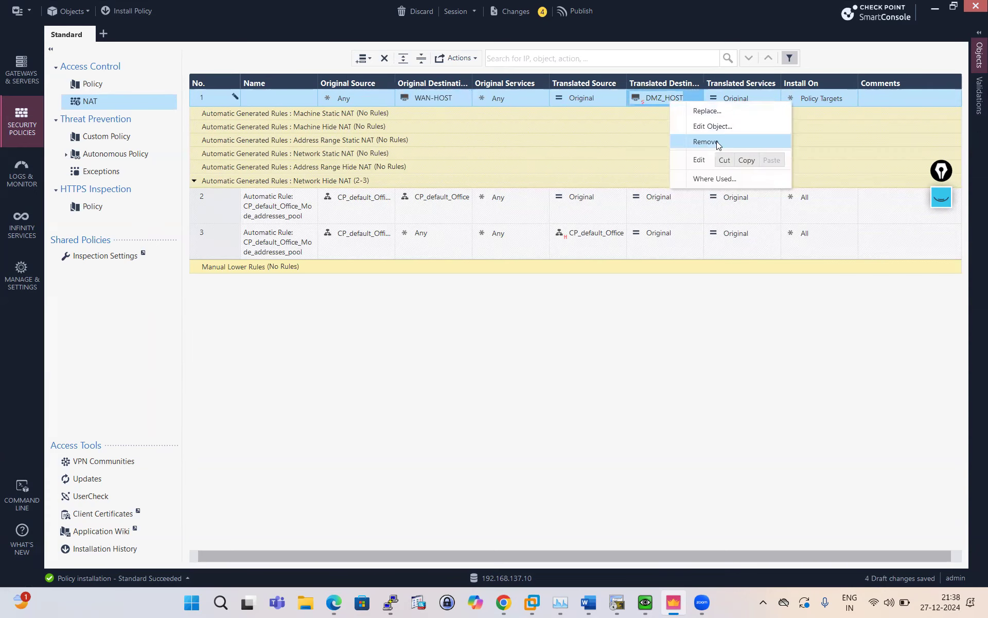
pyautogui.click(656, 97)
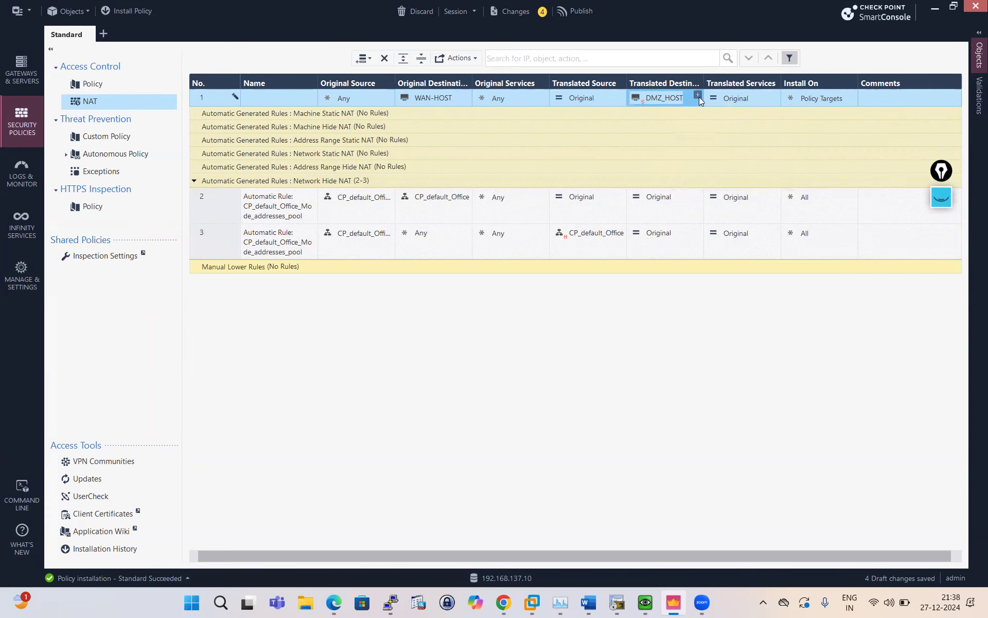
pyautogui.click(698, 96)
pyautogui.click(661, 99)
pyautogui.rightClick(637, 97)
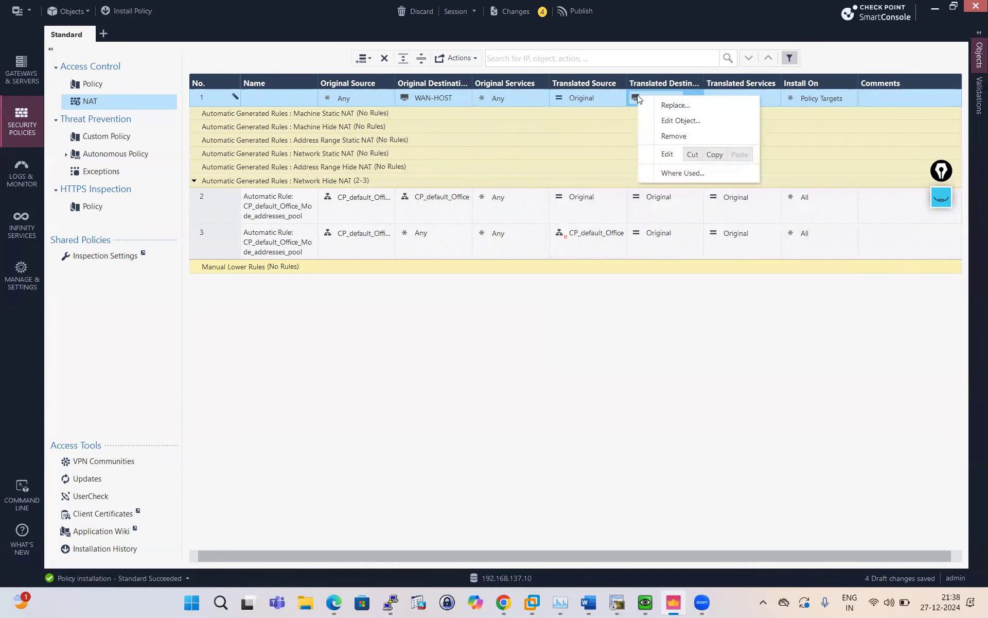
pyautogui.click(628, 137)
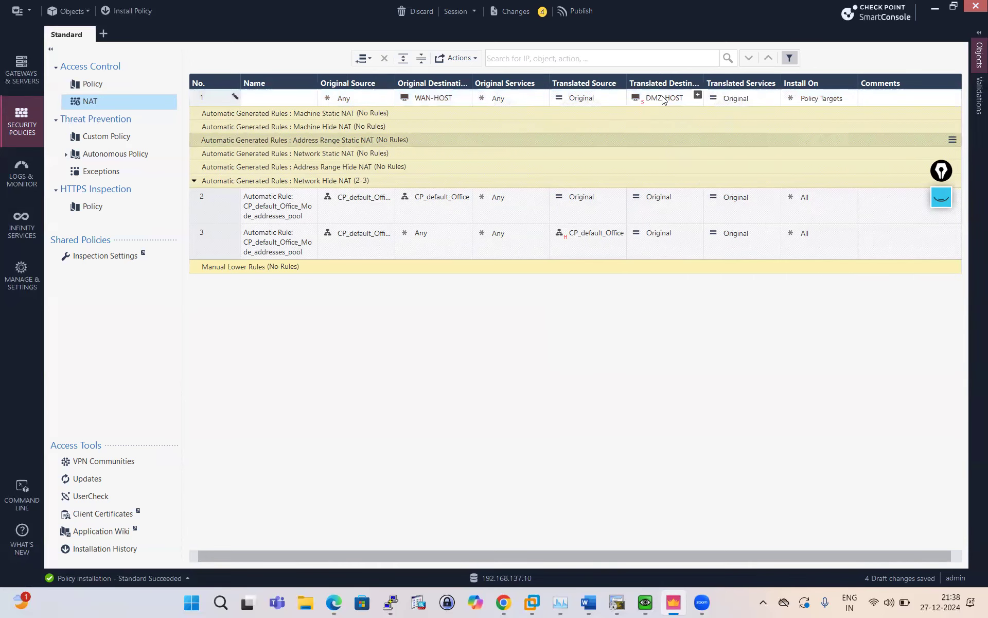
pyautogui.click(662, 99)
pyautogui.rightClick(662, 99)
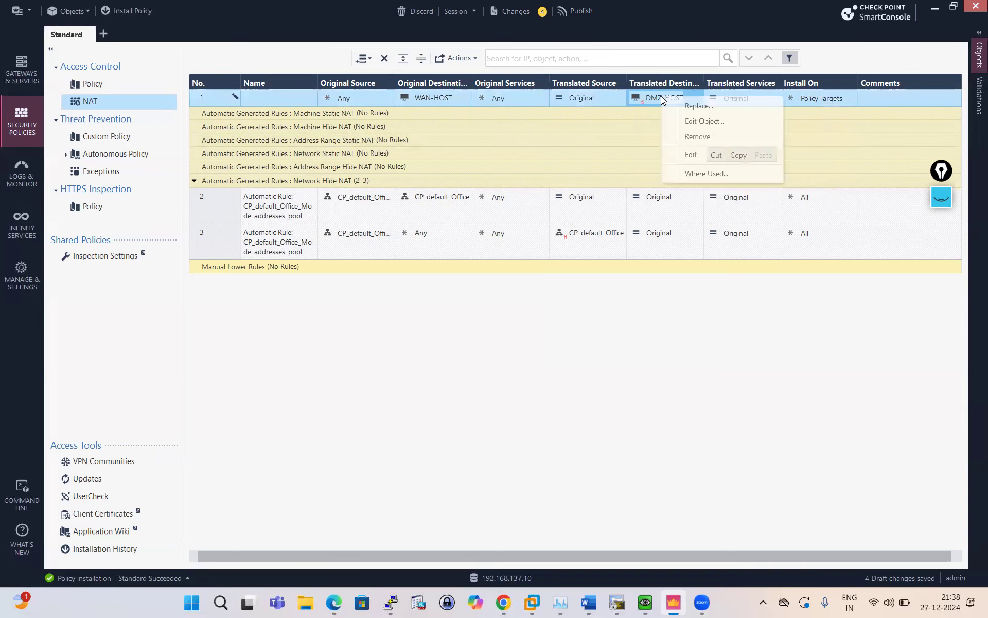
pyautogui.click(605, 154)
pyautogui.moveTo(731, 555); pyautogui.dragTo(849, 545)
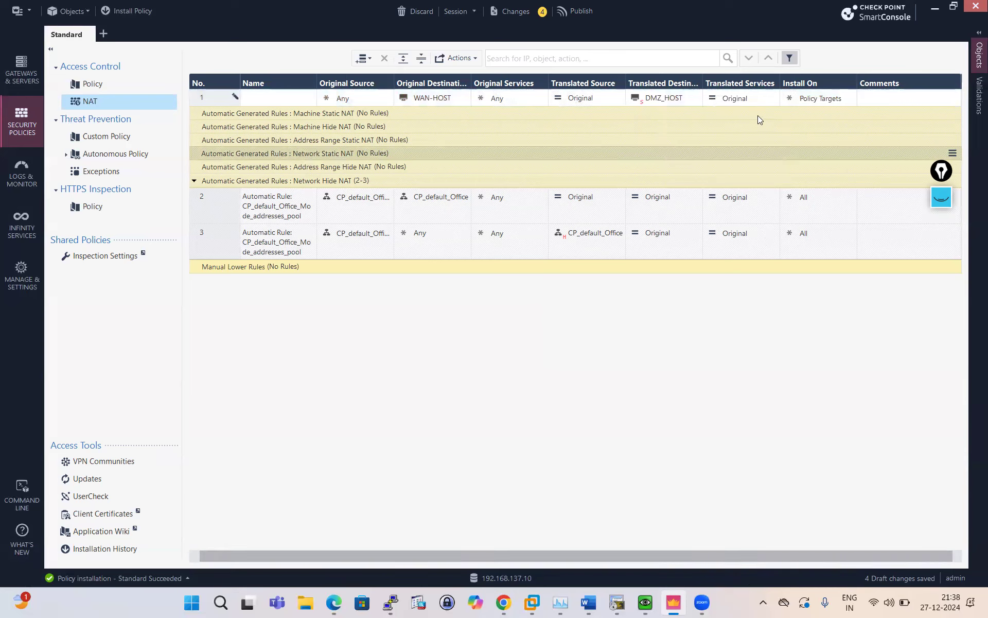
# Review DMZ_HOST's host properties (10.1.1.15) and close them unchanged.
pyautogui.moveTo(440, 98)
pyautogui.rightClick(654, 102)
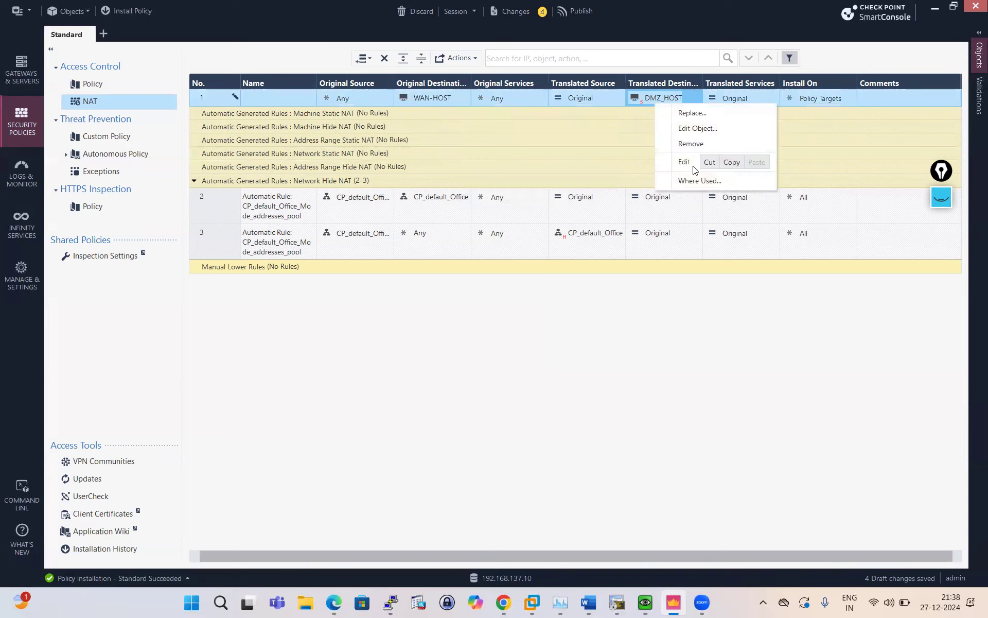
pyautogui.click(640, 101)
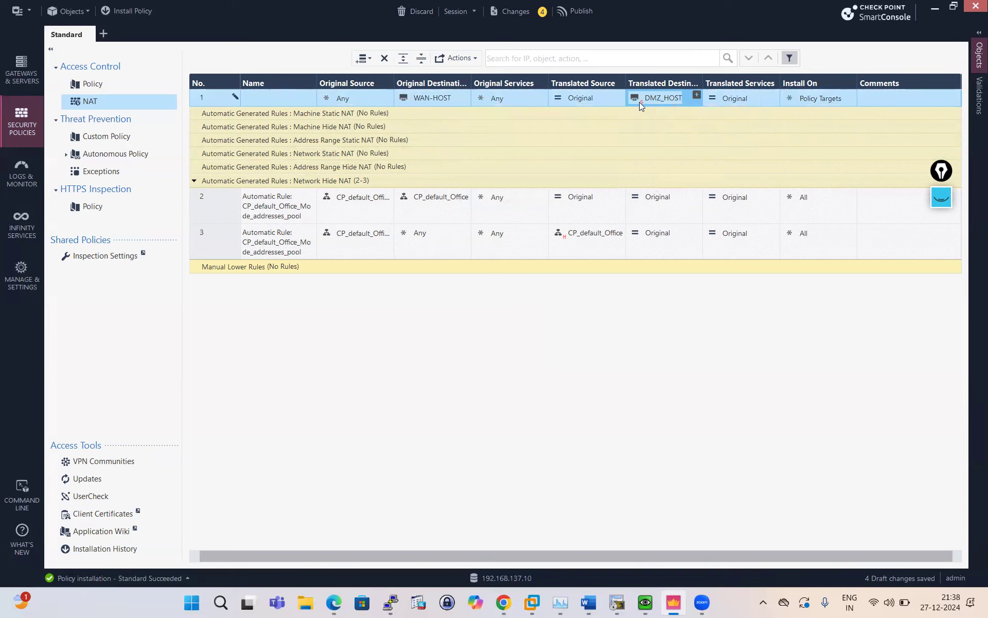
pyautogui.rightClick(676, 97)
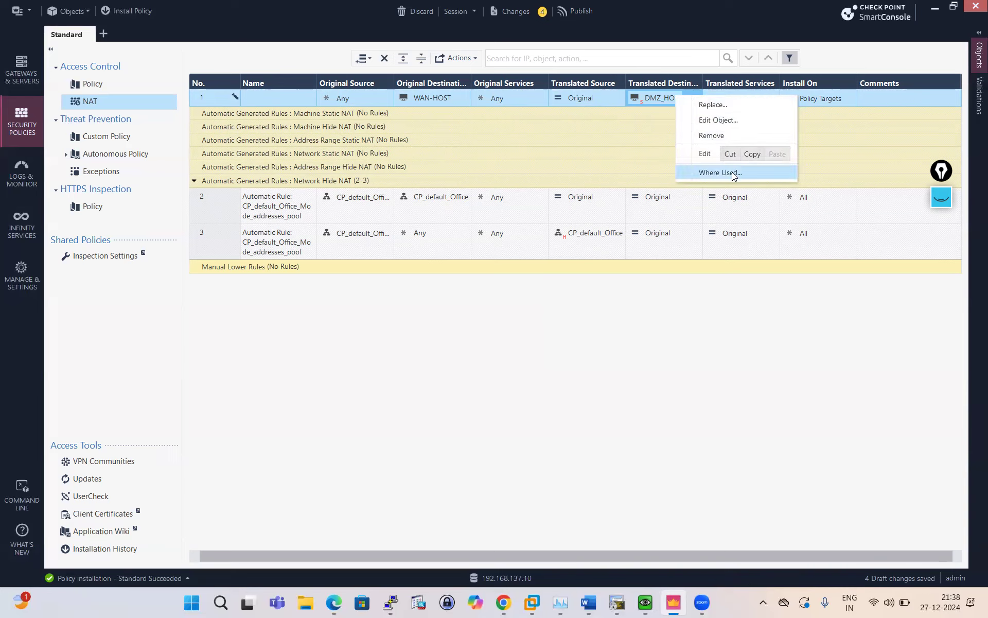
pyautogui.click(638, 116)
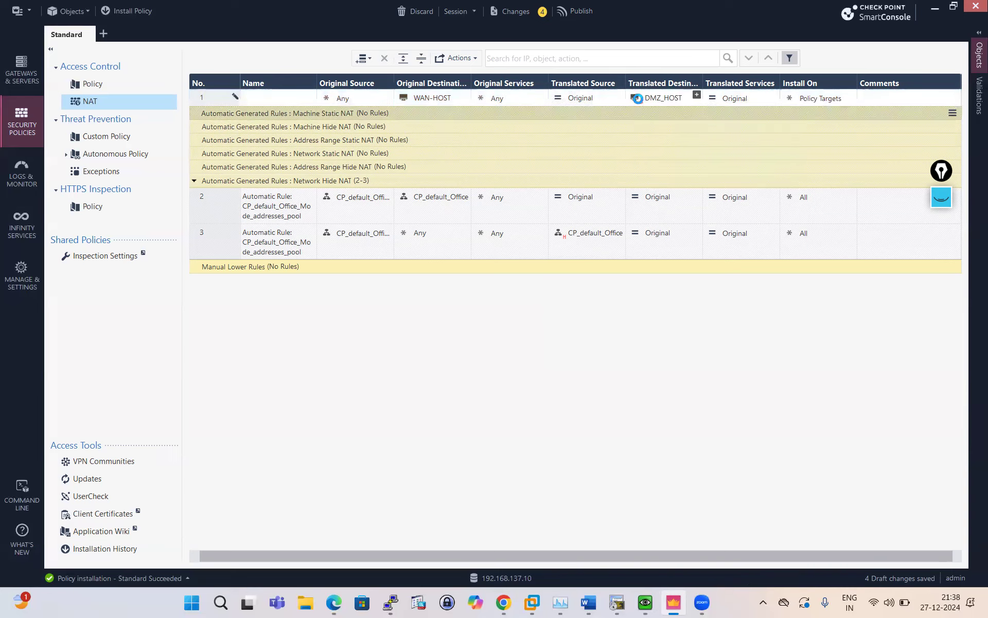
pyautogui.doubleClick(638, 99)
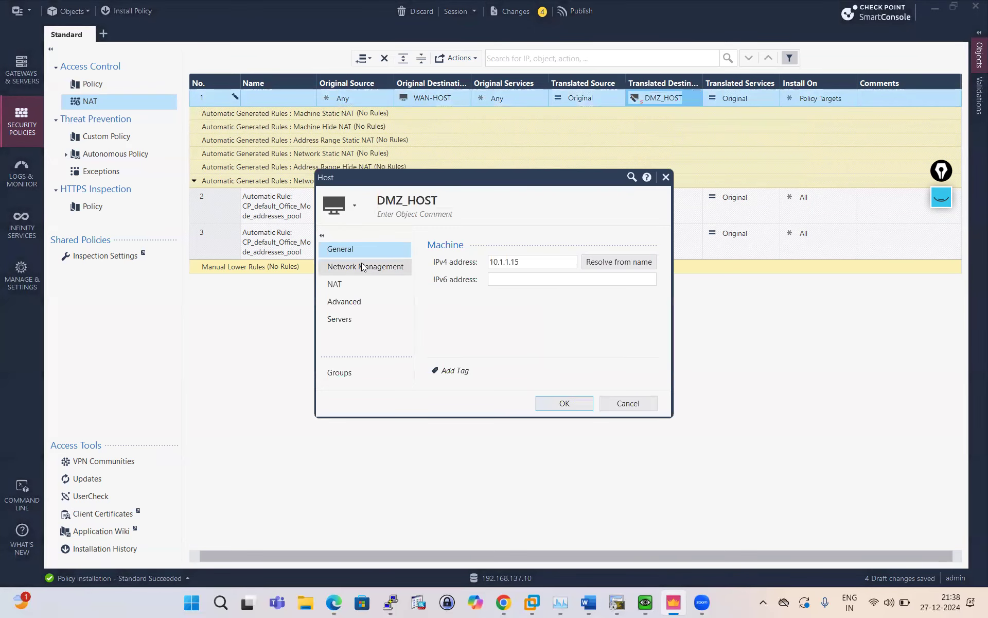
pyautogui.click(641, 408)
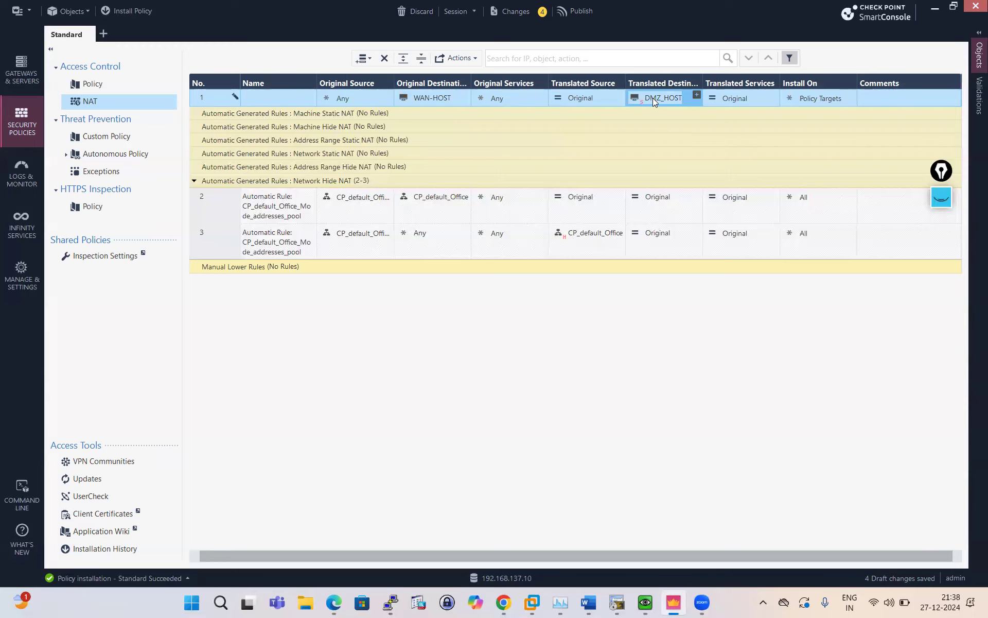
pyautogui.rightClick(653, 98)
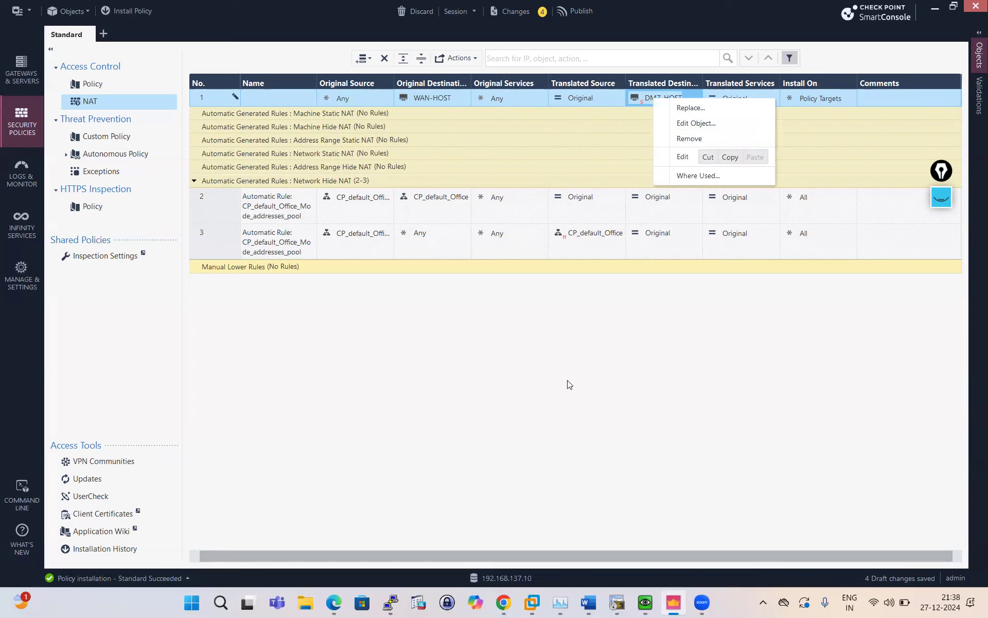
pyautogui.press('Escape')
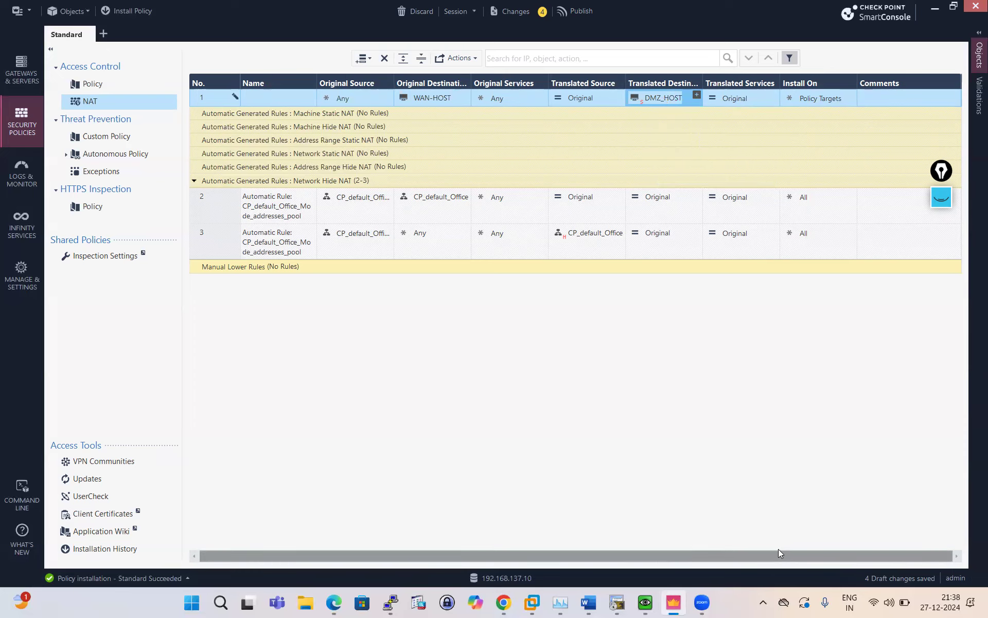
pyautogui.moveTo(753, 555); pyautogui.dragTo(644, 555)
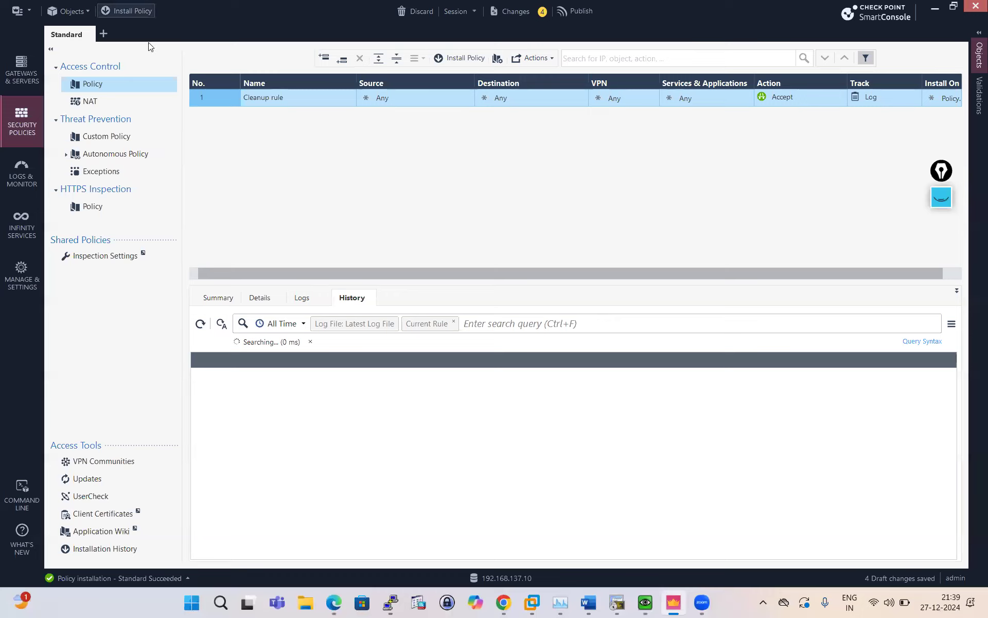
# Publish and install the Standard policy on SMS-GW, confirming success in Recent Tasks.
pyautogui.click(127, 11)
pyautogui.click(551, 378)
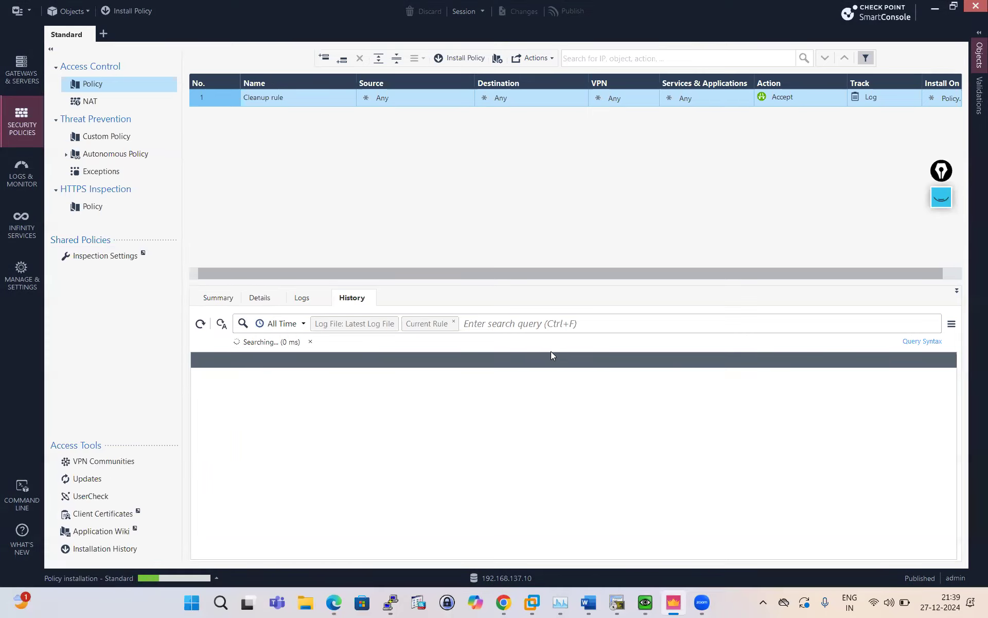
pyautogui.click(216, 578)
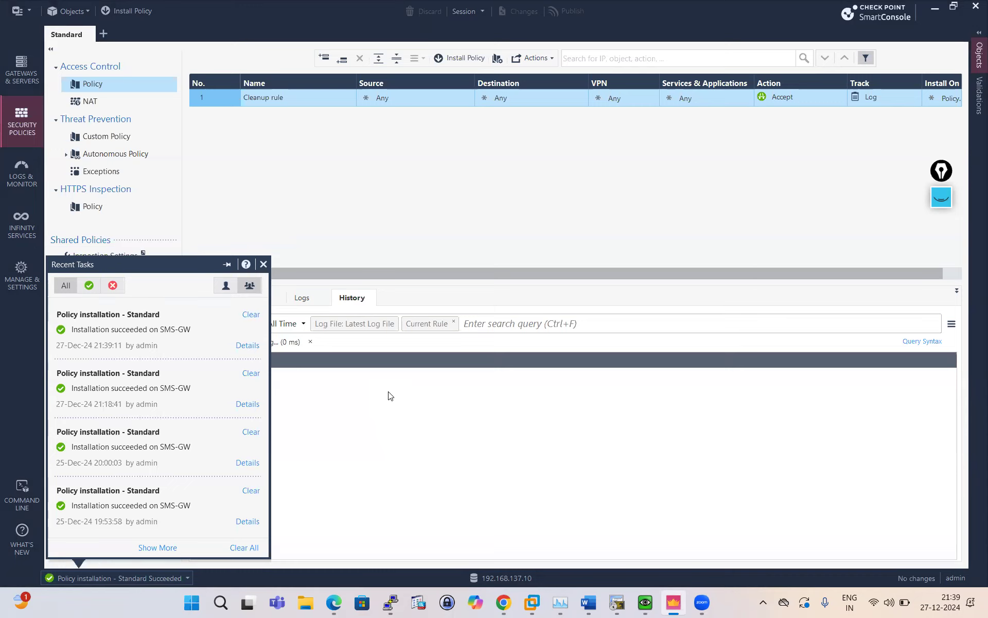
pyautogui.click(645, 602)
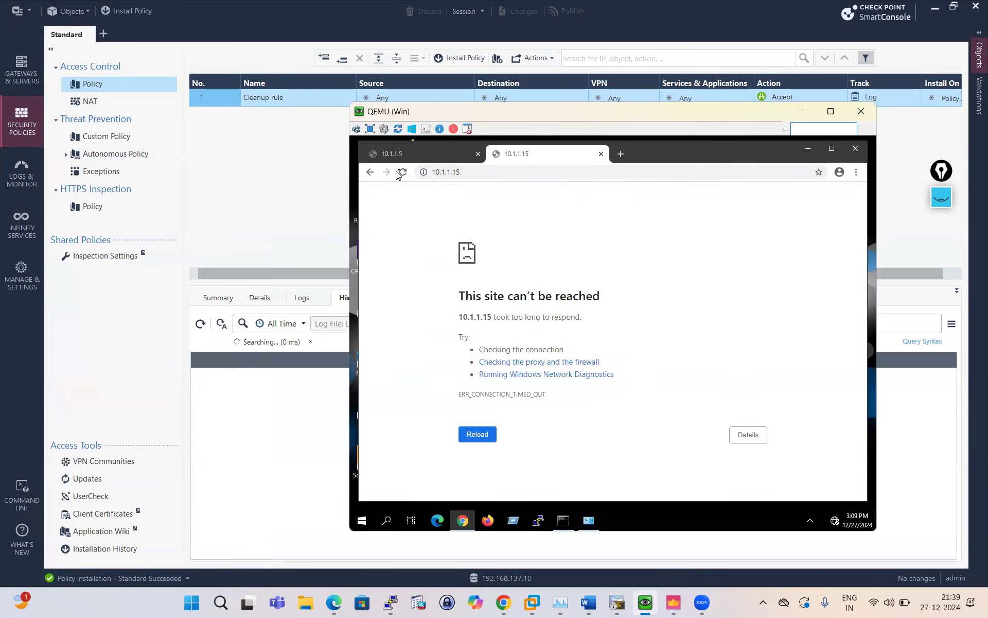
pyautogui.click(404, 173)
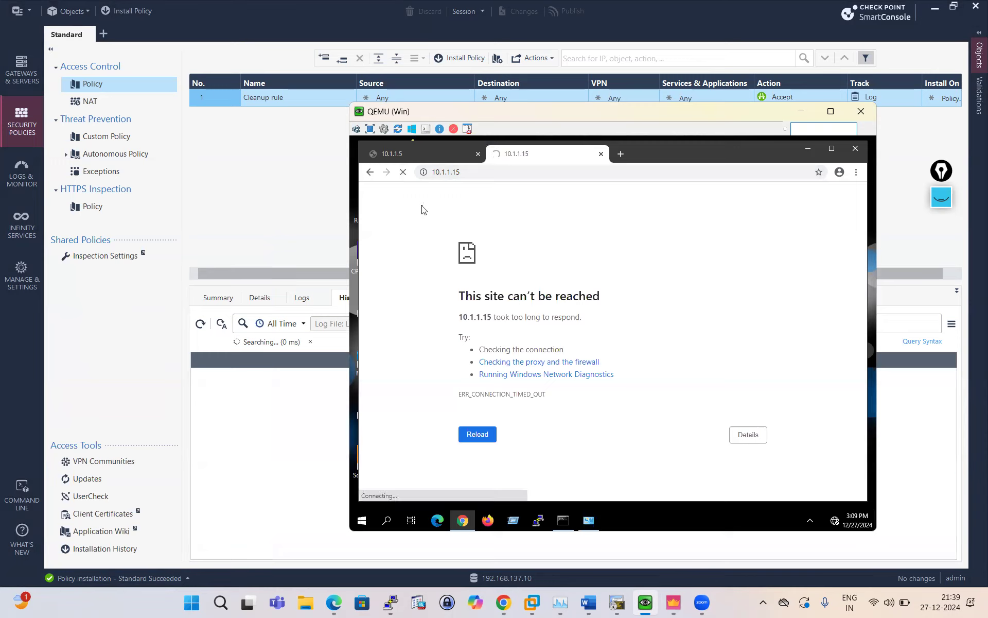
pyautogui.click(600, 153)
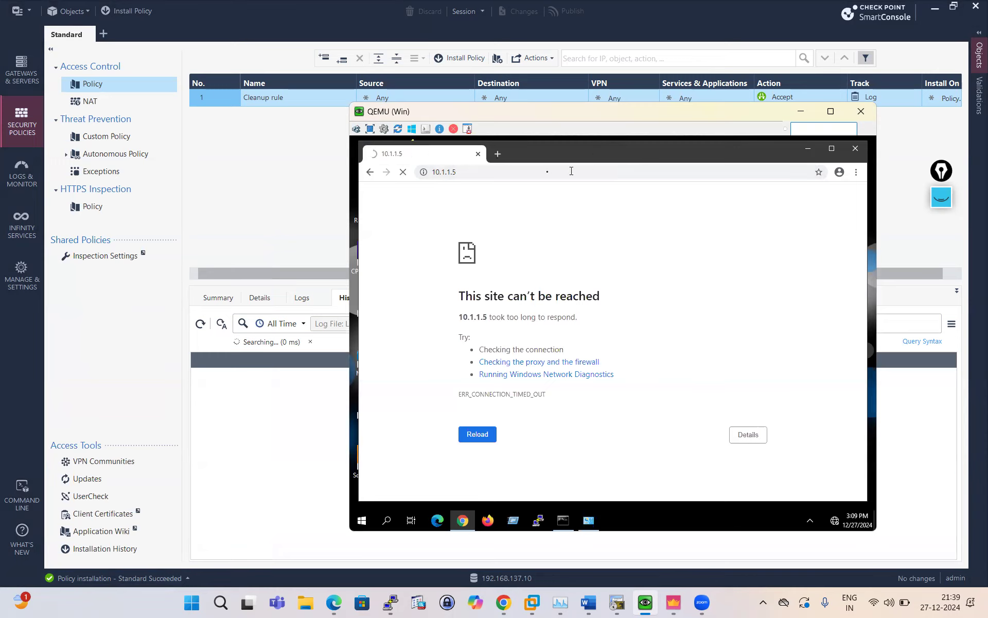
pyautogui.click(497, 154)
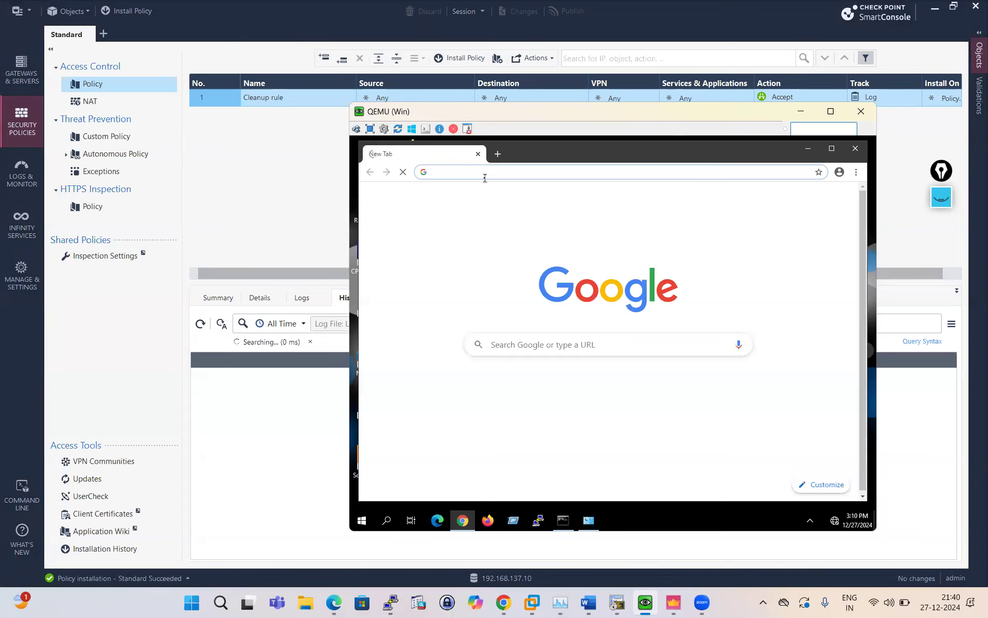
pyautogui.write('h')
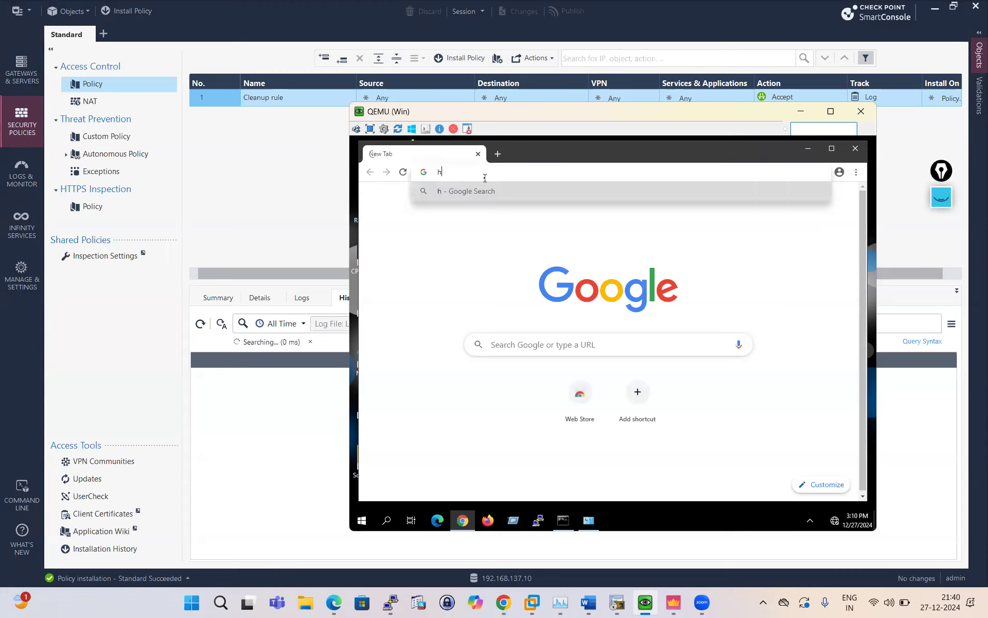
pyautogui.write('ttp://')
pyautogui.write('192.16')
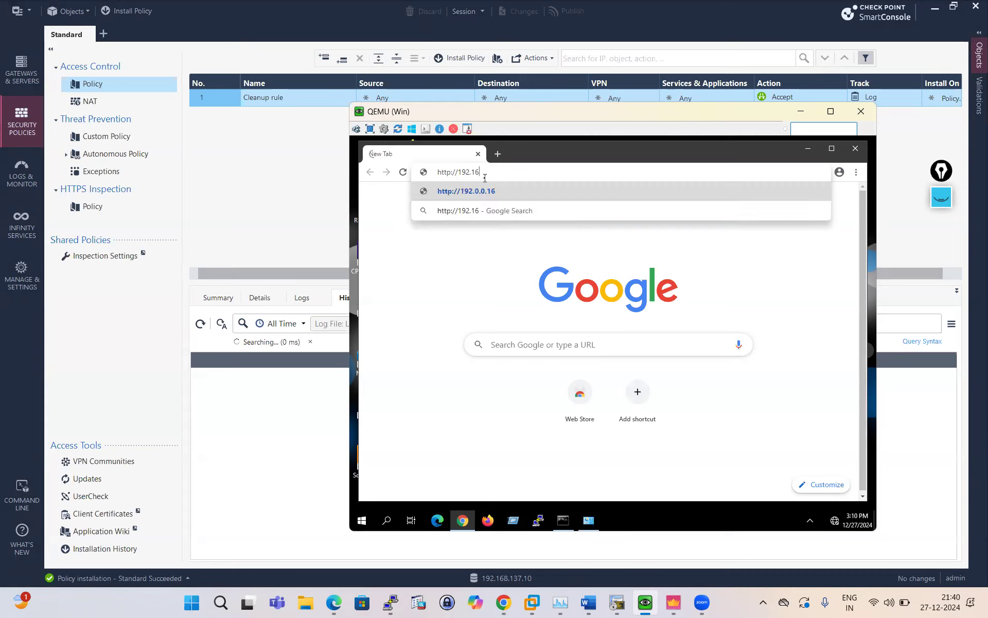
pyautogui.write('8.1.106')
pyautogui.press('BackSpace')
pyautogui.write('5')
pyautogui.press('Return')
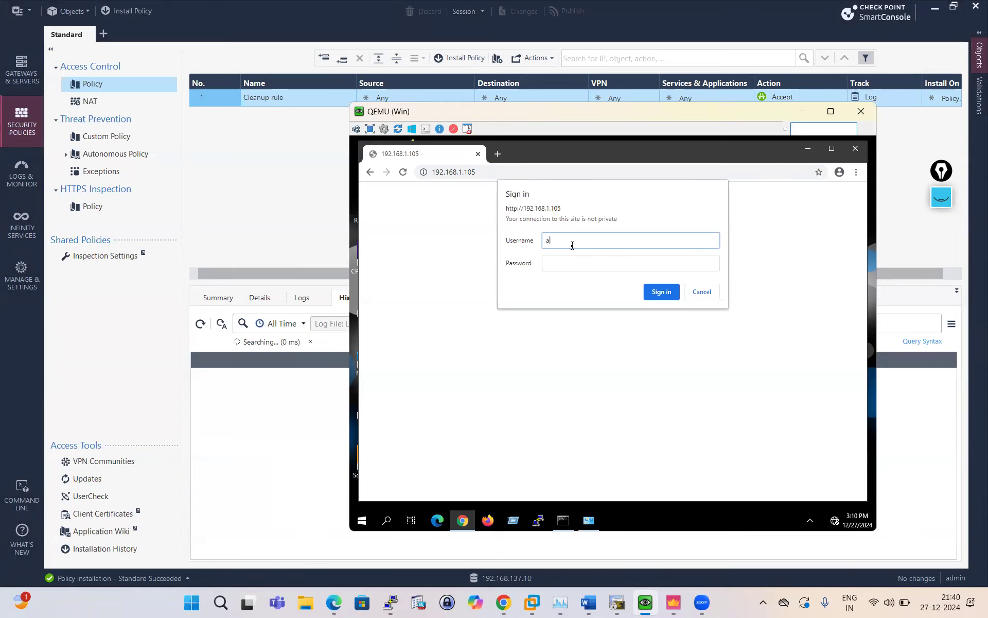
# Sign in with the server's username and password and decline saving the password.
pyautogui.write('dmin')
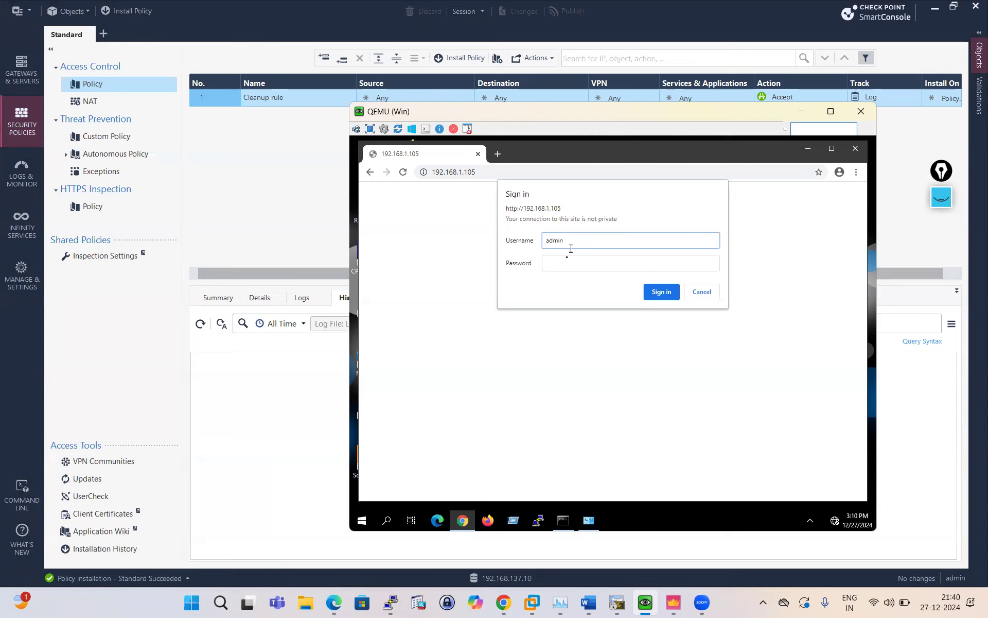
pyautogui.click(566, 262)
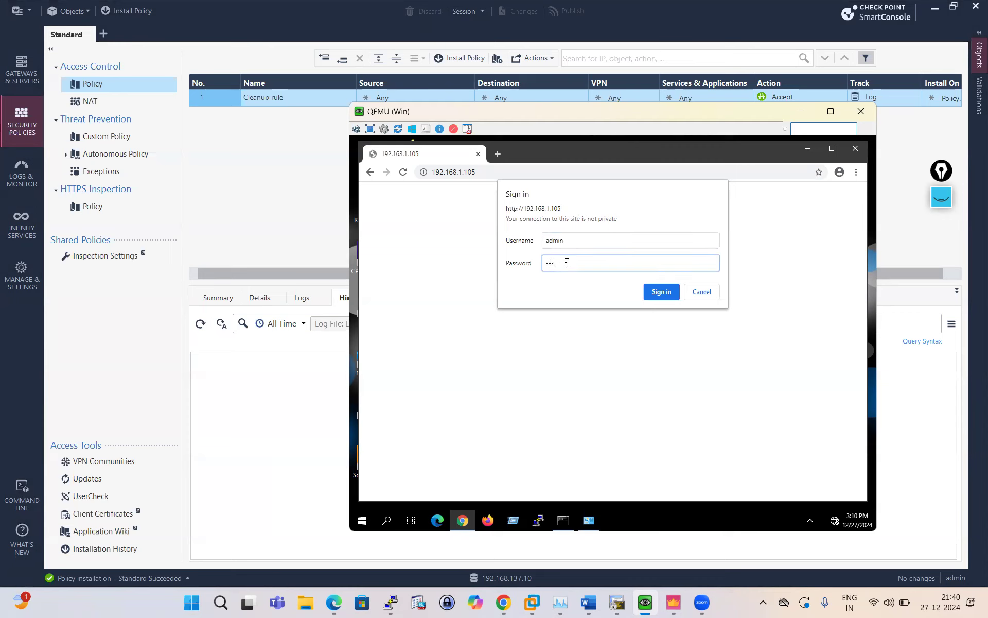
pyautogui.press('Return')
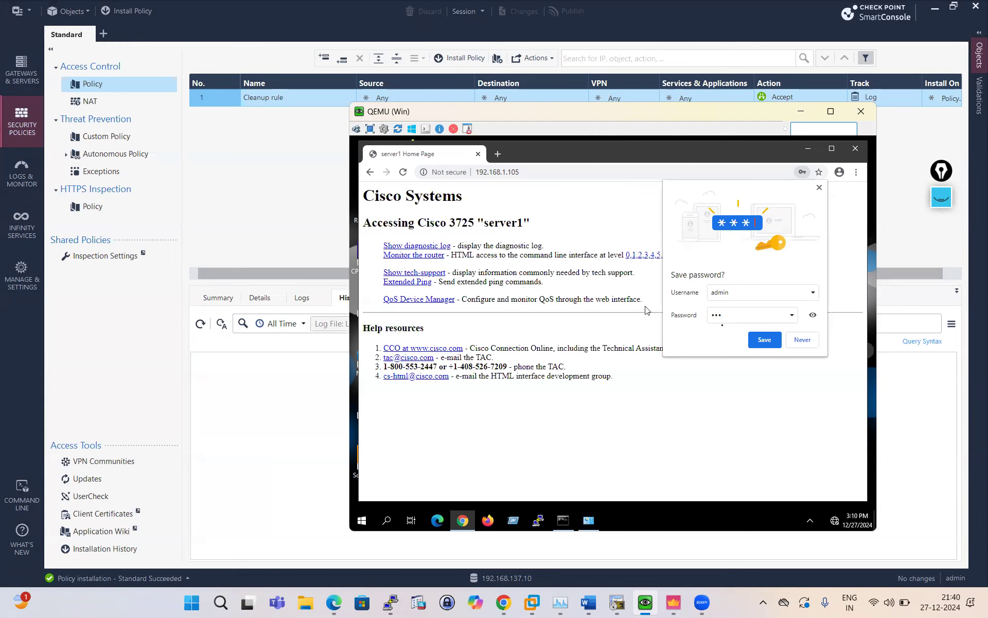
pyautogui.click(812, 343)
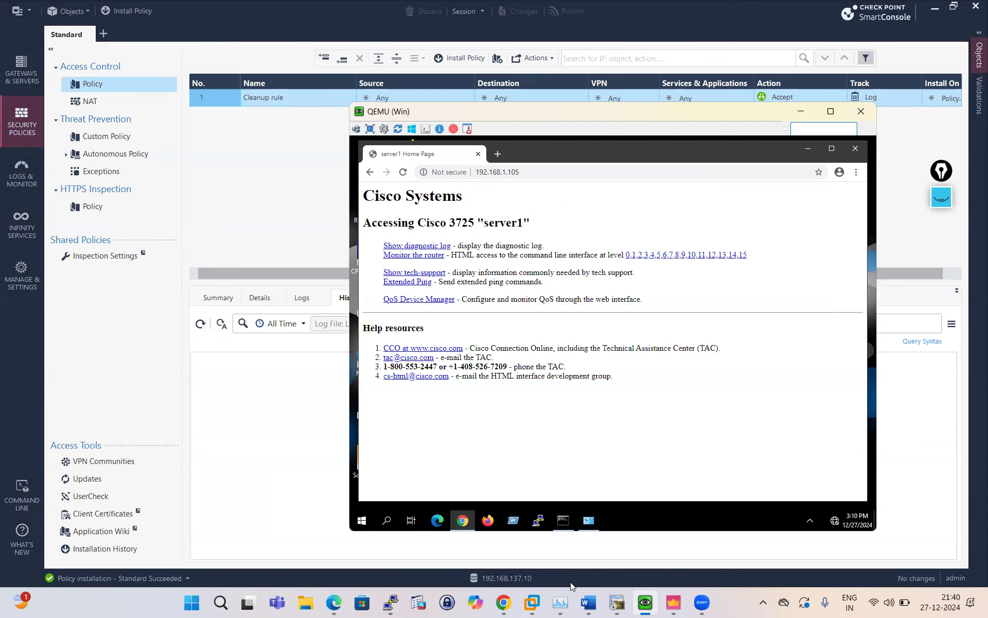
# Erase the old pink annotations from the EVE topology.
pyautogui.click(503, 602)
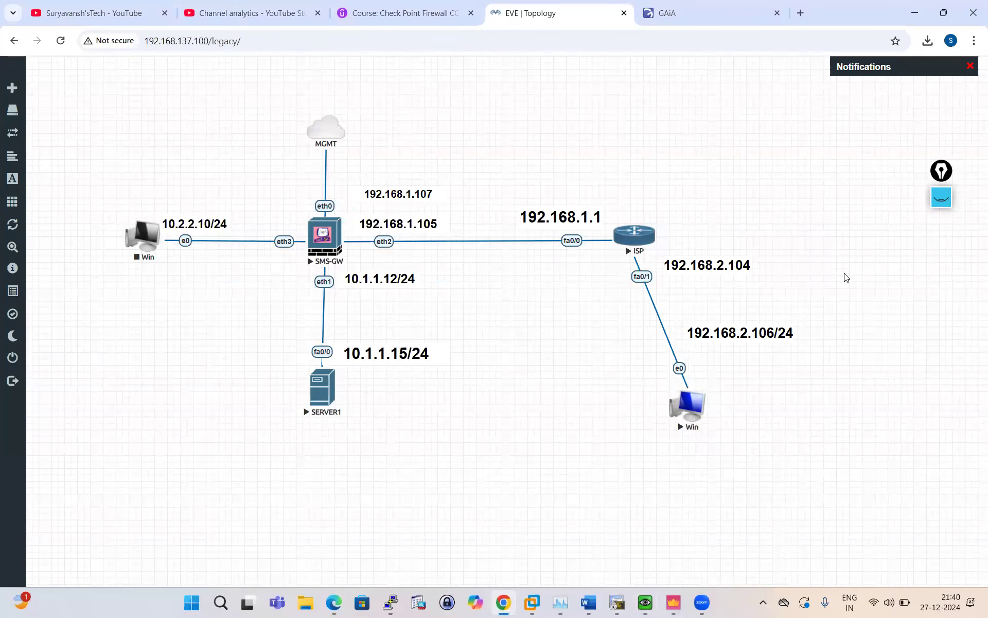
pyautogui.click(941, 198)
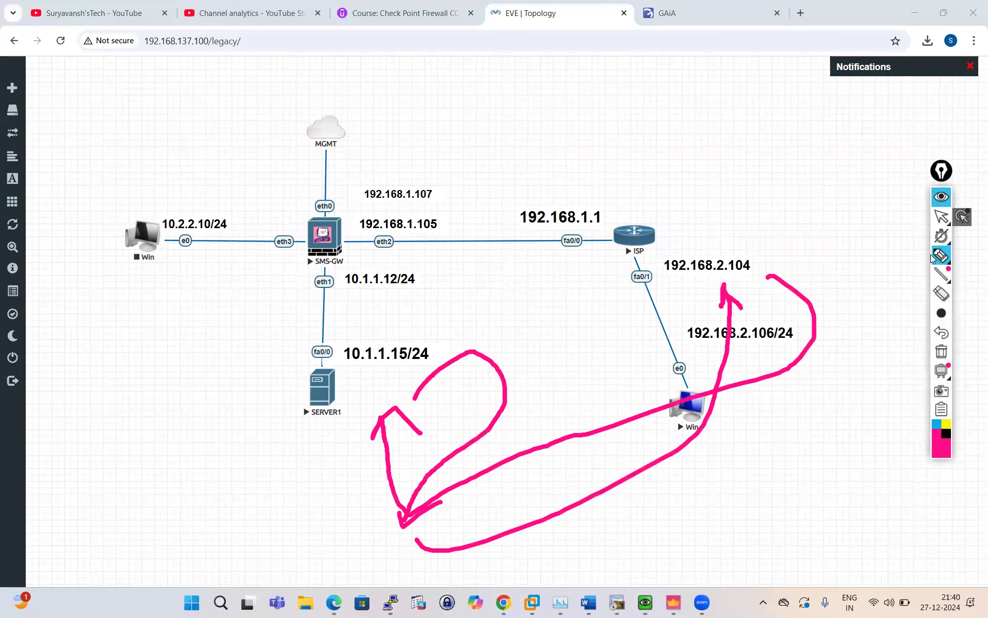
pyautogui.click(941, 294)
pyautogui.moveTo(737, 324)
pyautogui.mouseDown()
pyautogui.moveTo(408, 415)
pyautogui.moveTo(391, 530)
pyautogui.mouseUp()
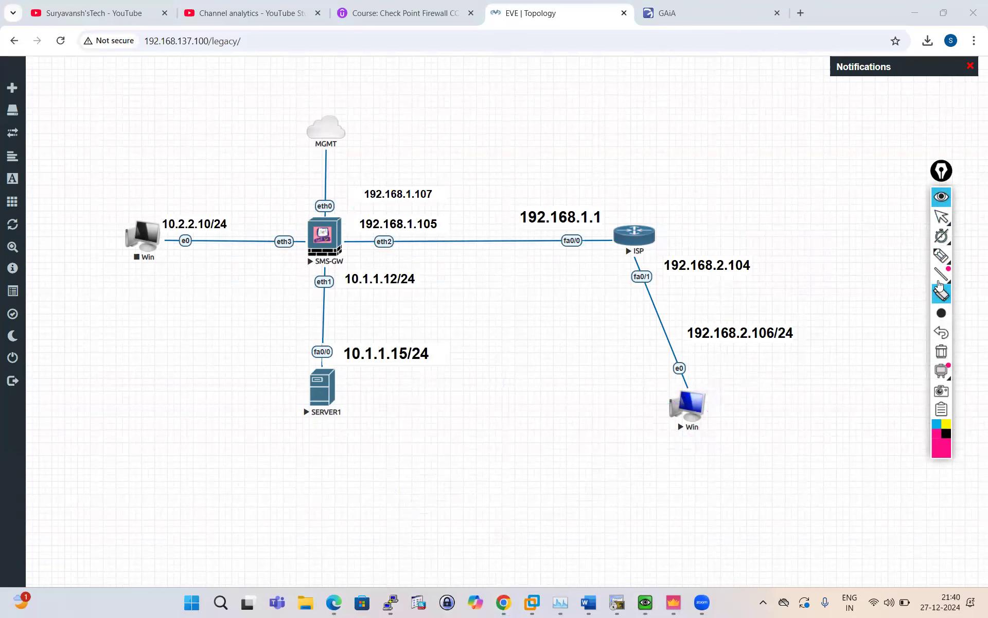
# Sketch the lower Win client's path via 192.168.1.107 to SERVER1 in thin ink, then clear it.
pyautogui.moveTo(941, 255)
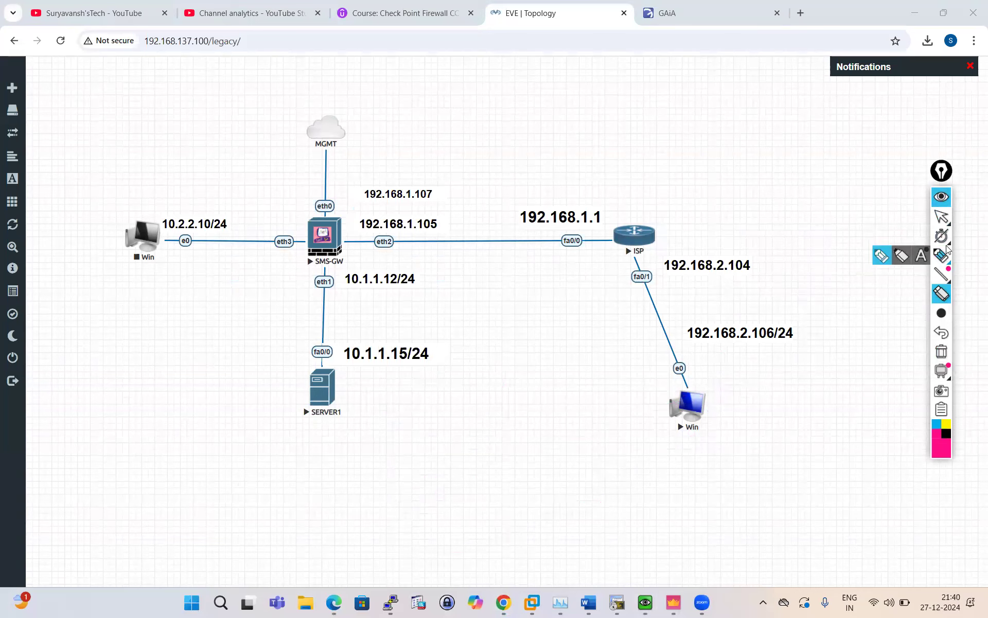
pyautogui.click(943, 253)
pyautogui.moveTo(941, 313)
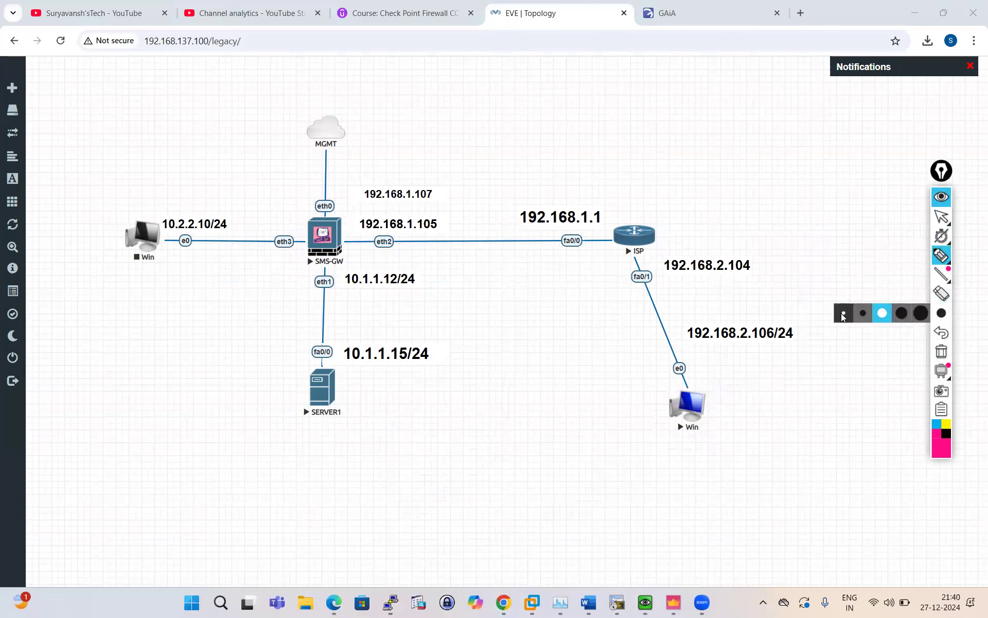
pyautogui.click(843, 315)
pyautogui.moveTo(630, 405)
pyautogui.mouseDown()
pyautogui.moveTo(633, 416)
pyautogui.moveTo(669, 387)
pyautogui.moveTo(737, 431)
pyautogui.moveTo(646, 458)
pyautogui.mouseUp()
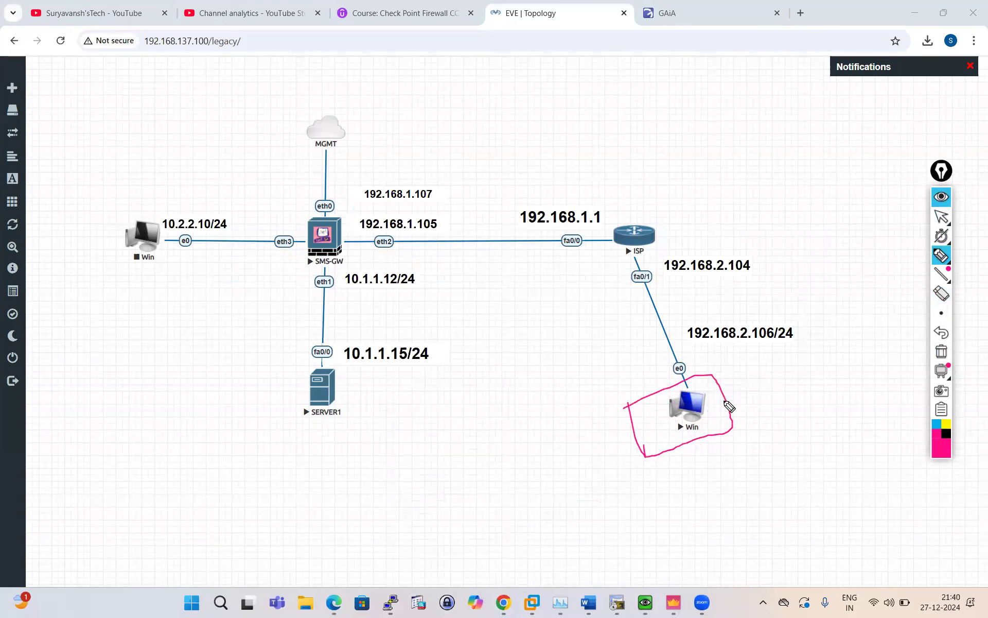
pyautogui.moveTo(726, 397)
pyautogui.mouseDown()
pyautogui.moveTo(778, 412)
pyautogui.moveTo(502, 194)
pyautogui.moveTo(441, 211)
pyautogui.moveTo(489, 249)
pyautogui.moveTo(383, 334)
pyautogui.moveTo(395, 346)
pyautogui.moveTo(387, 345)
pyautogui.mouseUp()
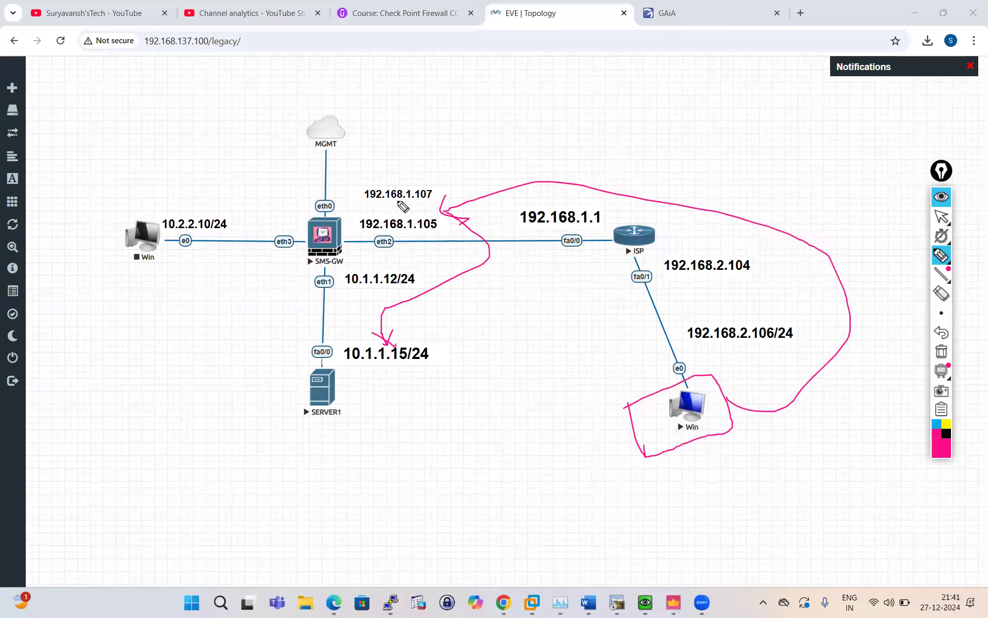
pyautogui.moveTo(360, 179)
pyautogui.mouseDown()
pyautogui.moveTo(360, 228)
pyautogui.moveTo(434, 170)
pyautogui.moveTo(360, 210)
pyautogui.moveTo(440, 211)
pyautogui.mouseUp()
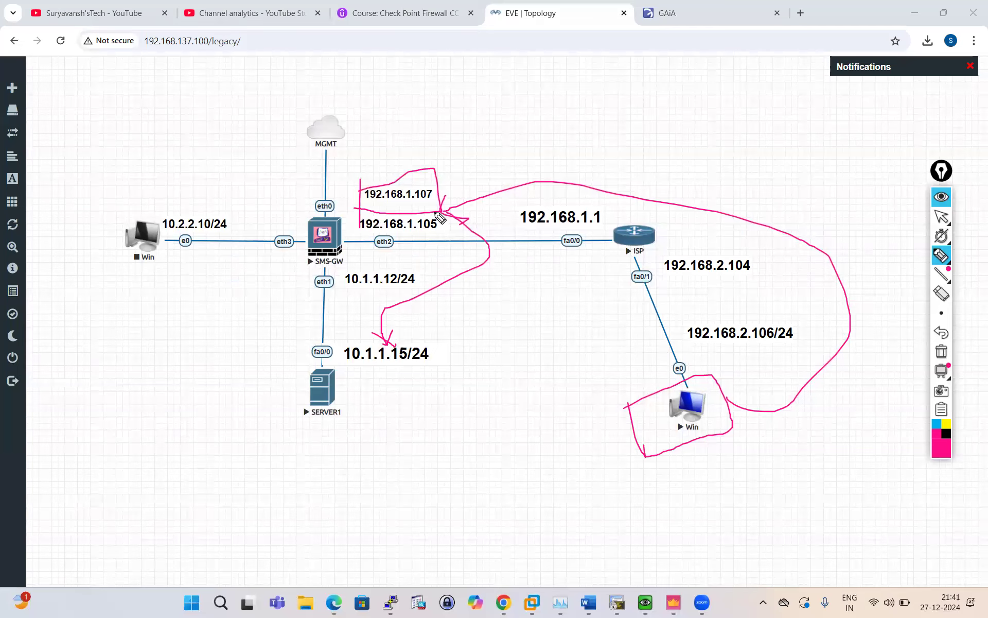
pyautogui.click(942, 197)
pyautogui.click(673, 602)
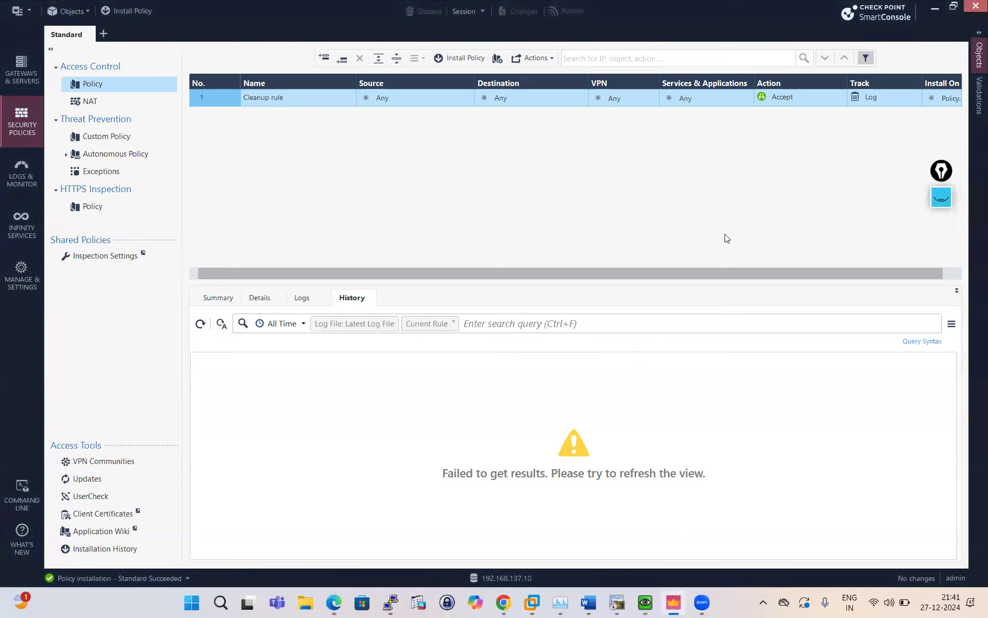
pyautogui.click(83, 11)
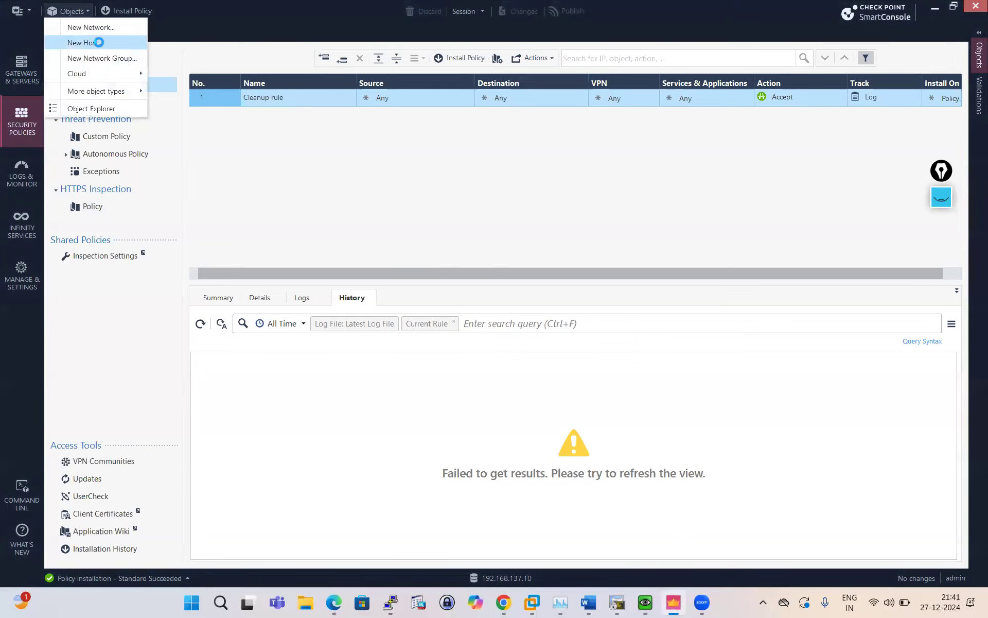
pyautogui.click(98, 43)
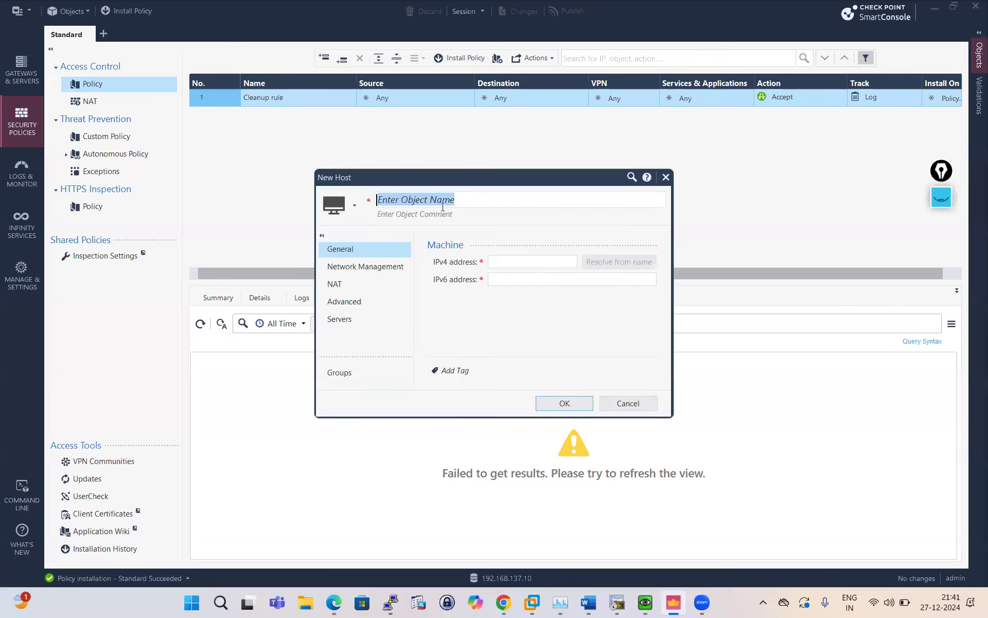
pyautogui.write('WAN_PROX')
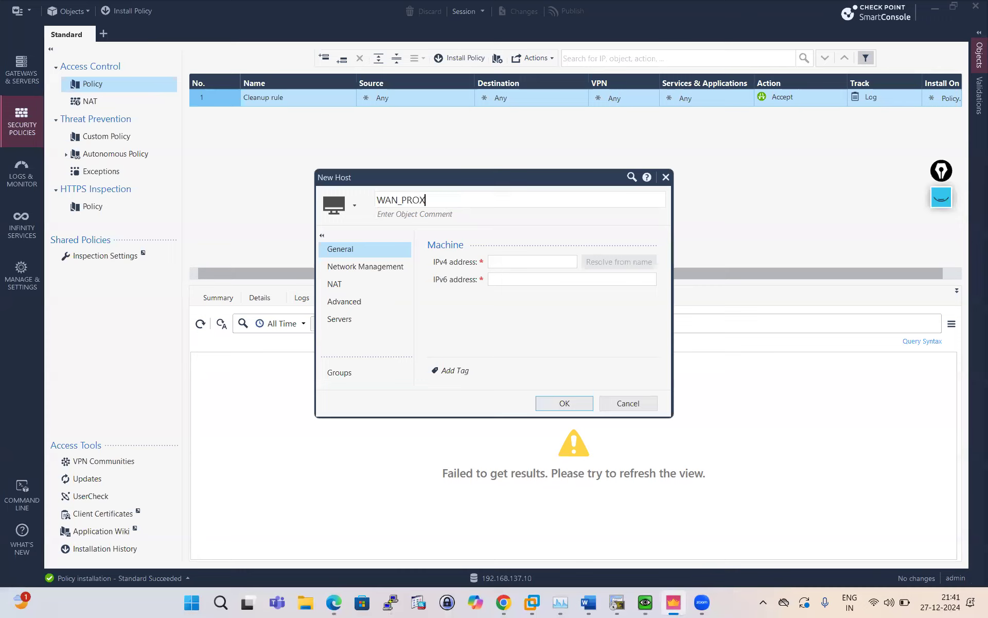
pyautogui.write('Y_HOST')
pyautogui.click(522, 262)
pyautogui.write('192.168.1.107')
pyautogui.click(564, 403)
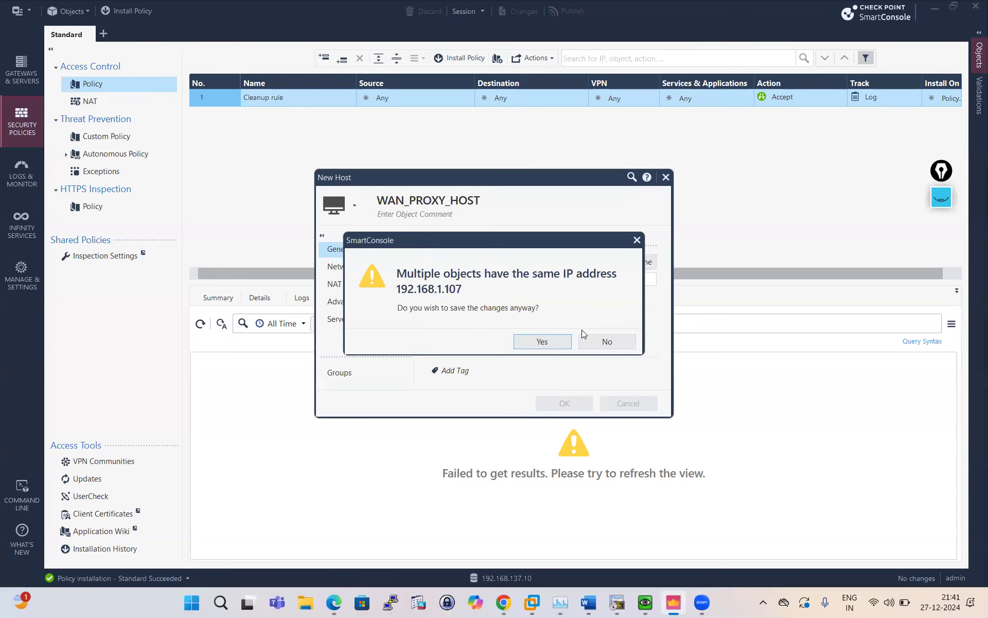
pyautogui.click(607, 341)
pyautogui.click(666, 177)
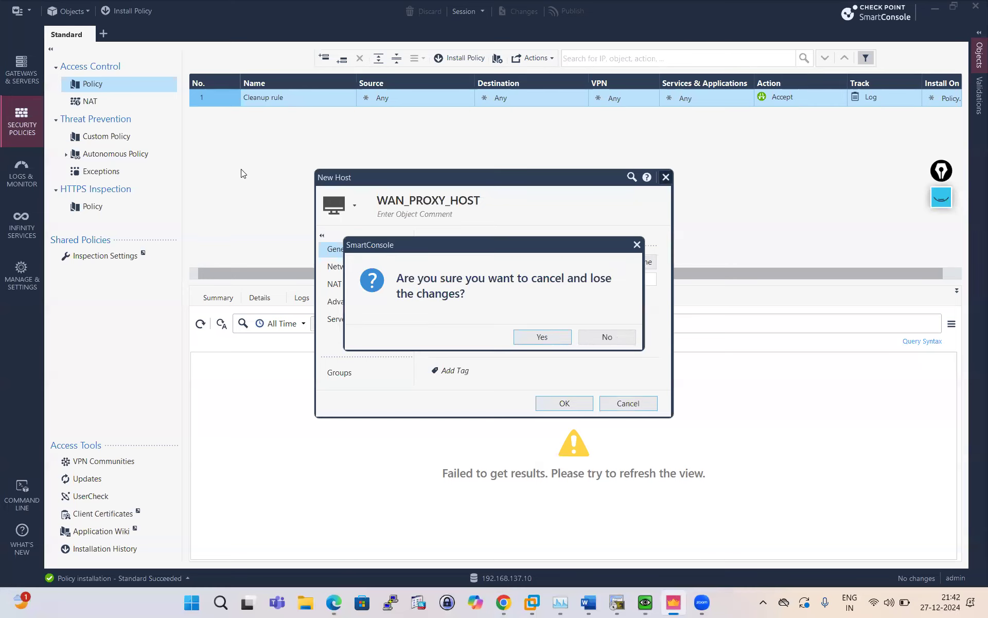
pyautogui.click(543, 340)
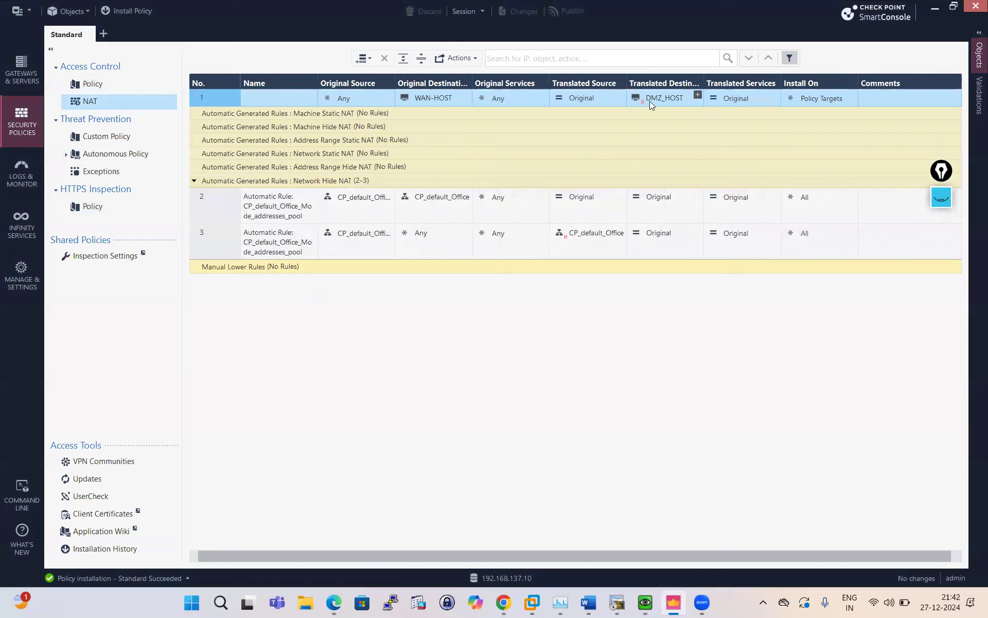
# Change rule 1's translated destination to WAN_HOST, found by searching 192.168.
pyautogui.click(698, 95)
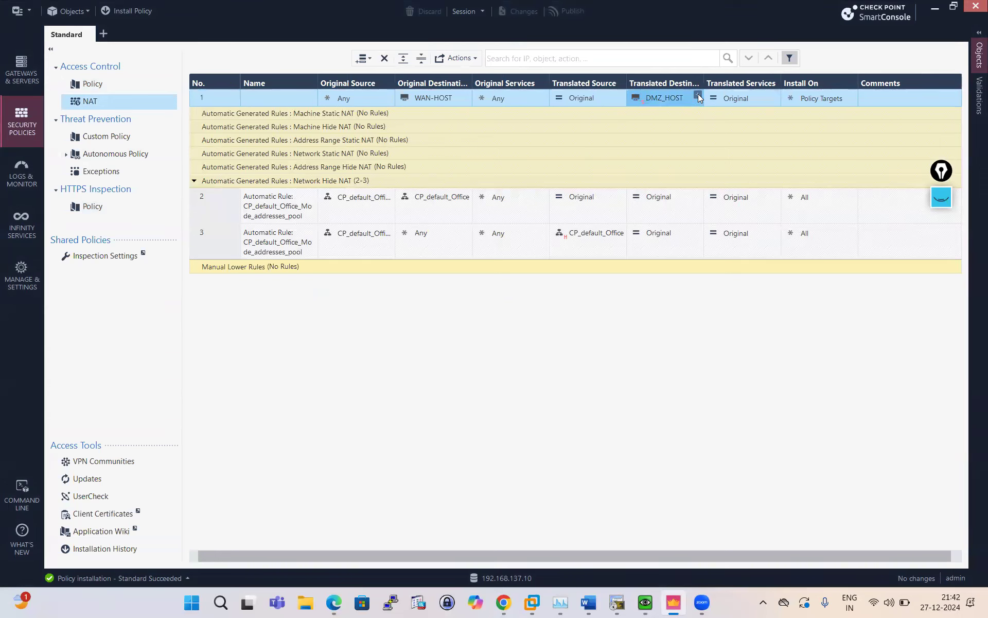
pyautogui.write('1')
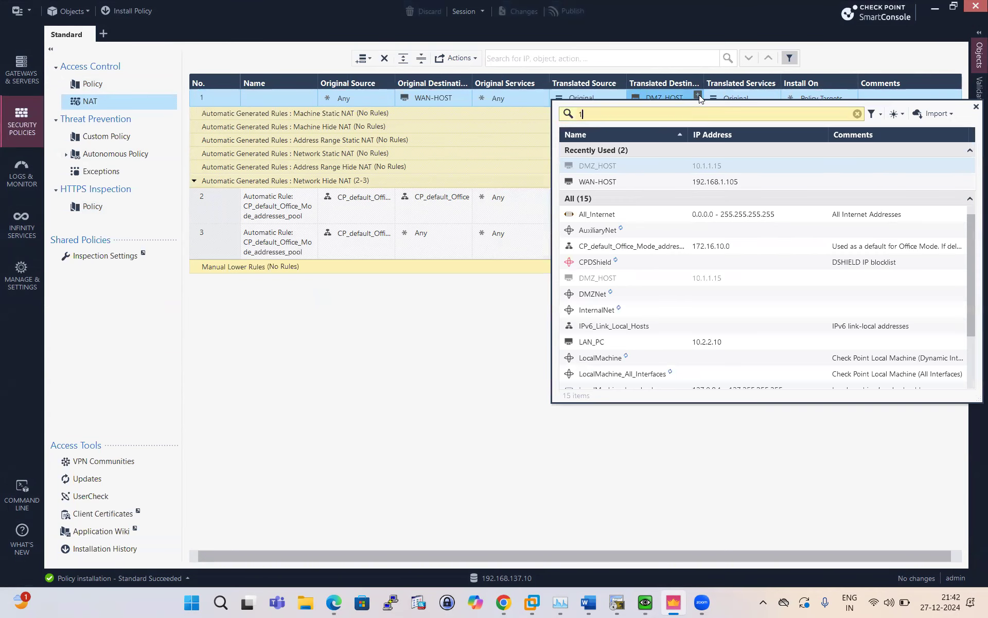
pyautogui.write('92.168.1.')
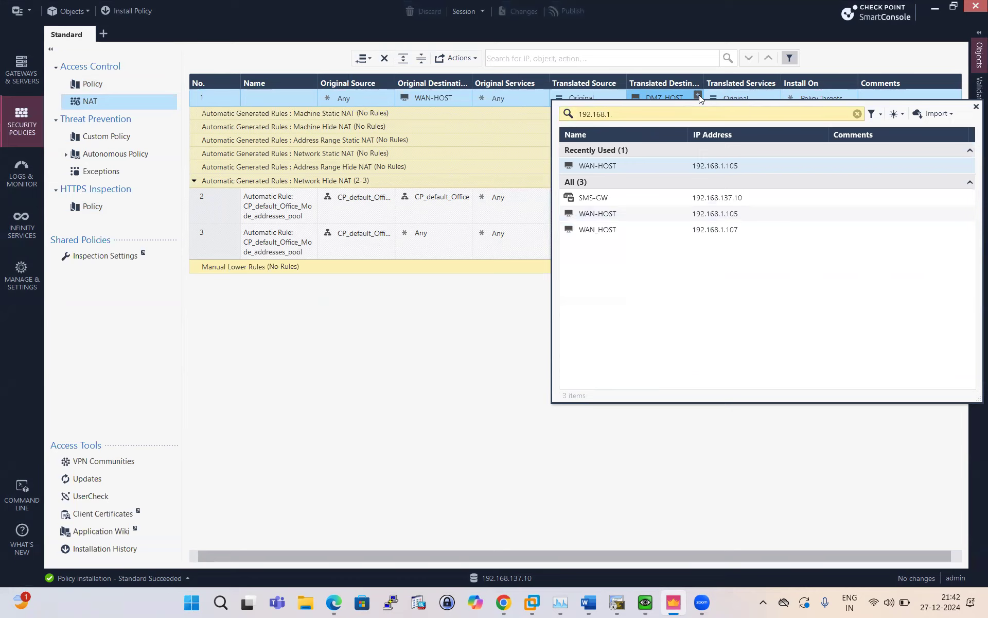
pyautogui.click(599, 230)
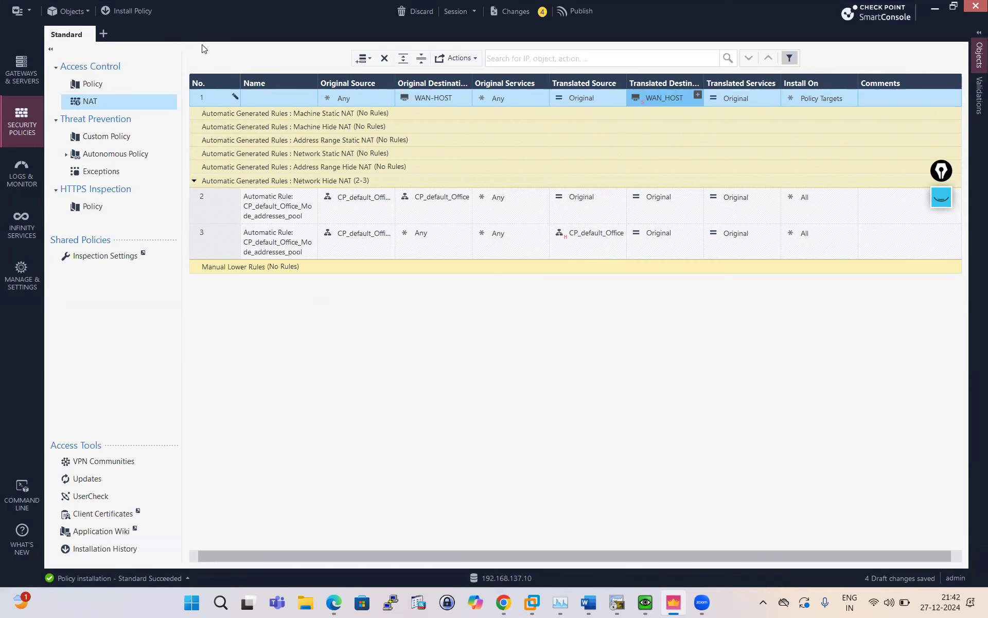
# Publish the changes and install the policy.
pyautogui.click(147, 9)
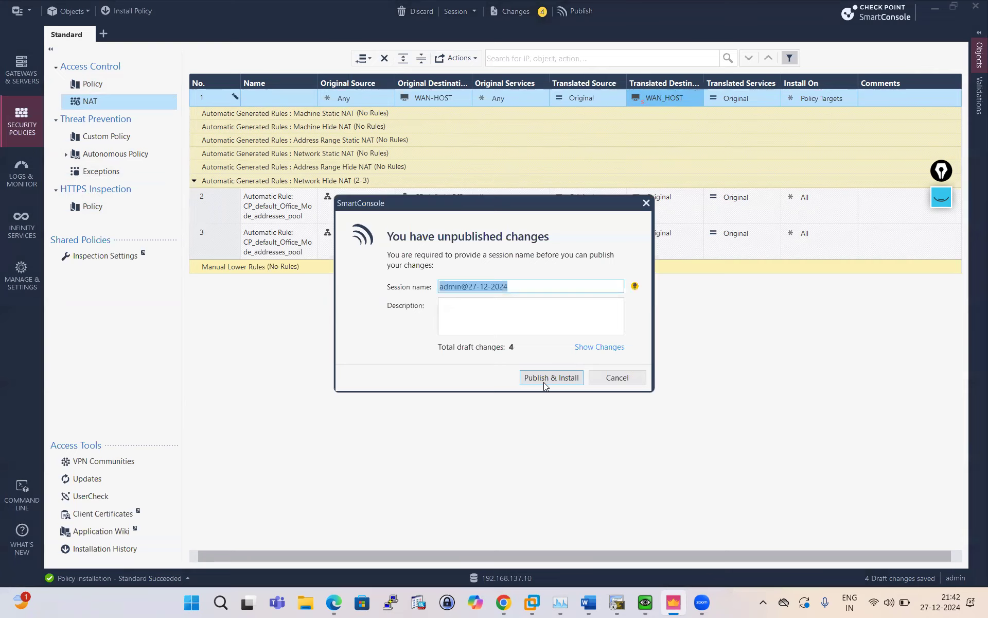
pyautogui.click(545, 381)
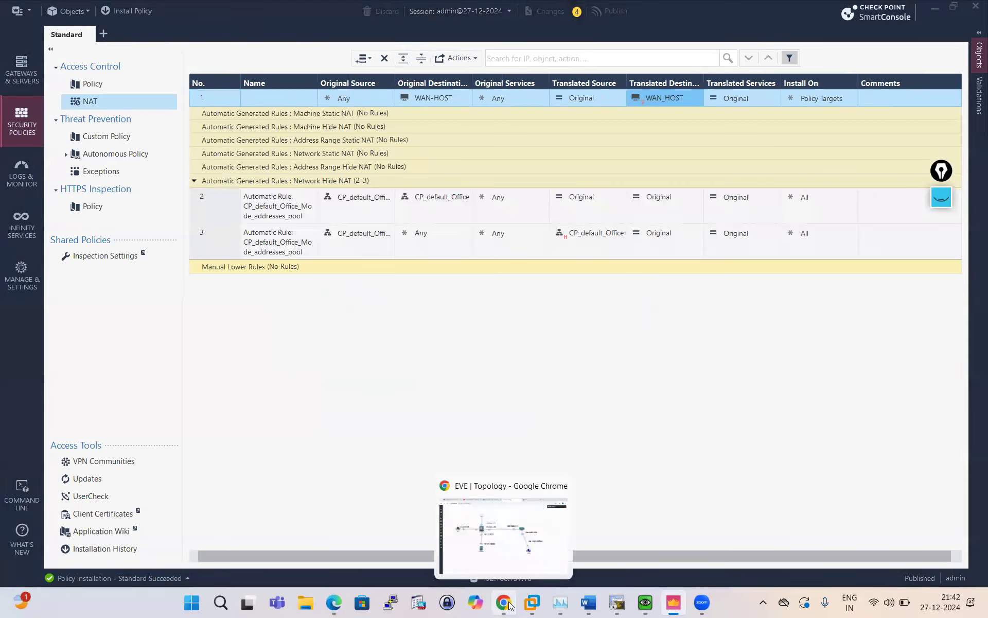
pyautogui.click(509, 603)
# Sign in to the Gaia Portal as admin and dismiss the password-breach warning.
pyautogui.click(679, 15)
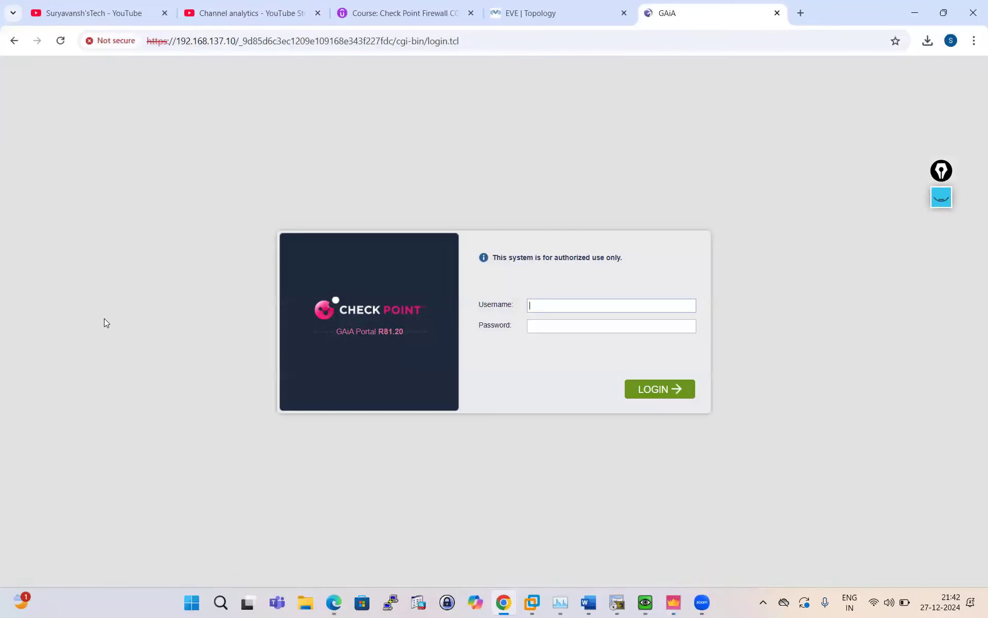
pyautogui.click(550, 306)
pyautogui.write('admin')
pyautogui.press('Return')
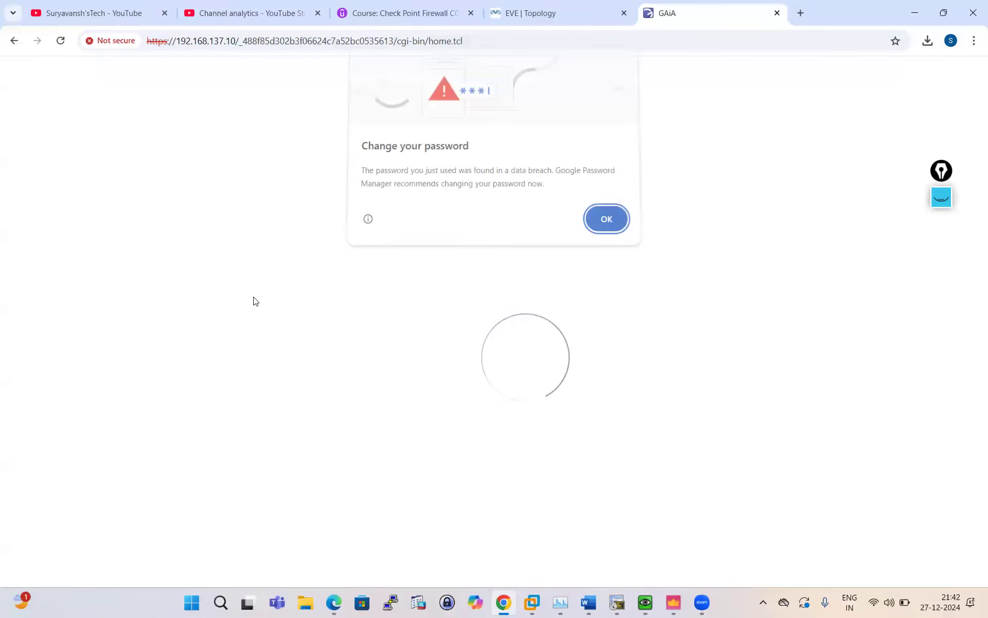
pyautogui.click(604, 221)
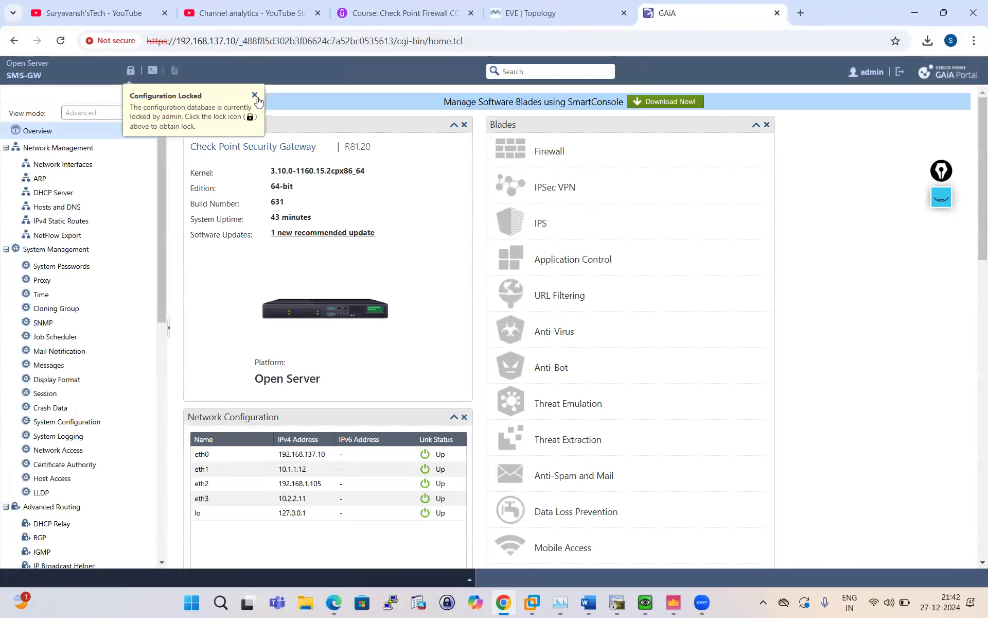
# Take over the configuration lock and open the Network Management > ARP page.
pyautogui.click(130, 70)
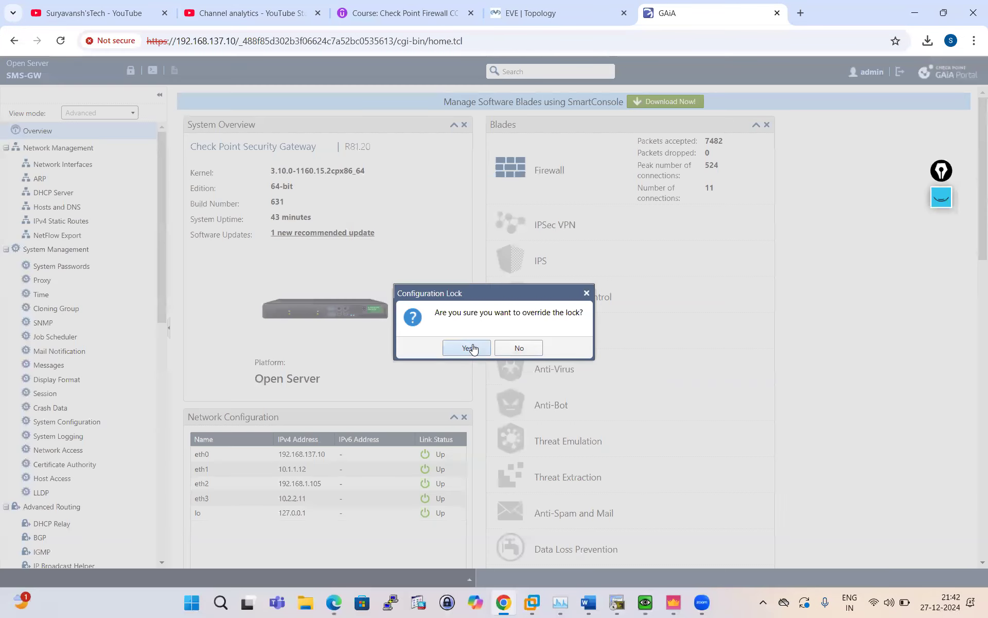
pyautogui.click(470, 347)
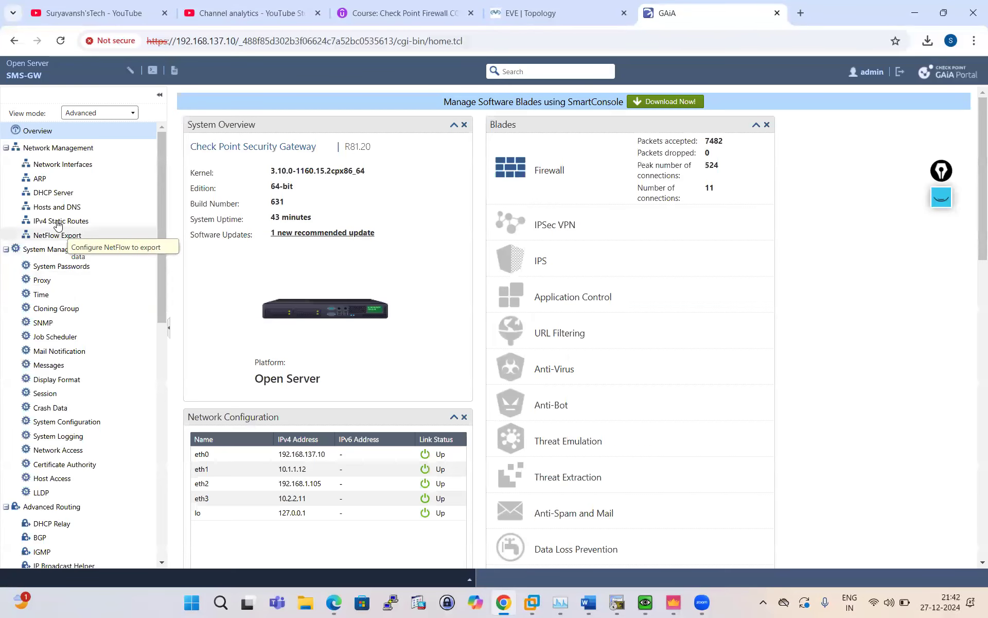
pyautogui.click(40, 179)
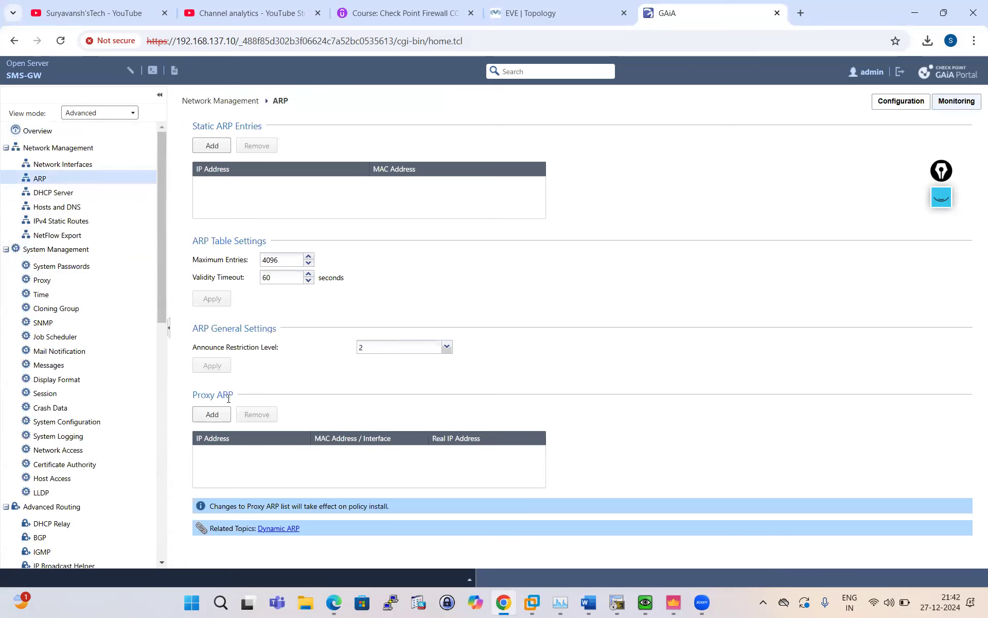
# Add and save a proxy ARP entry for 192.168.1.107 on eth2 with real IP 192.168.1.105.
pyautogui.click(213, 416)
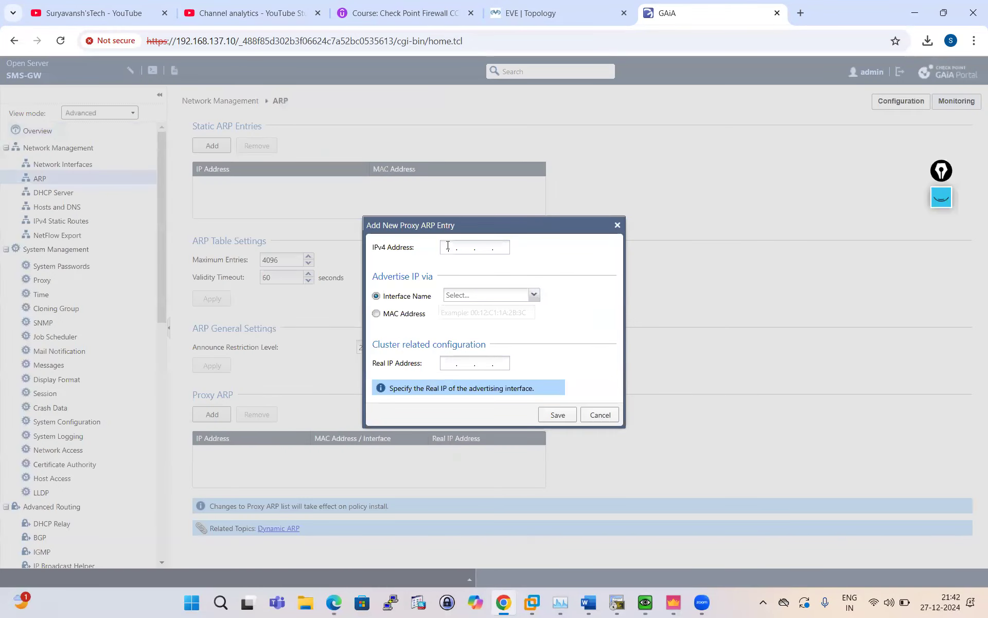
pyautogui.write('192.168.1.107')
pyautogui.click(533, 295)
pyautogui.click(470, 340)
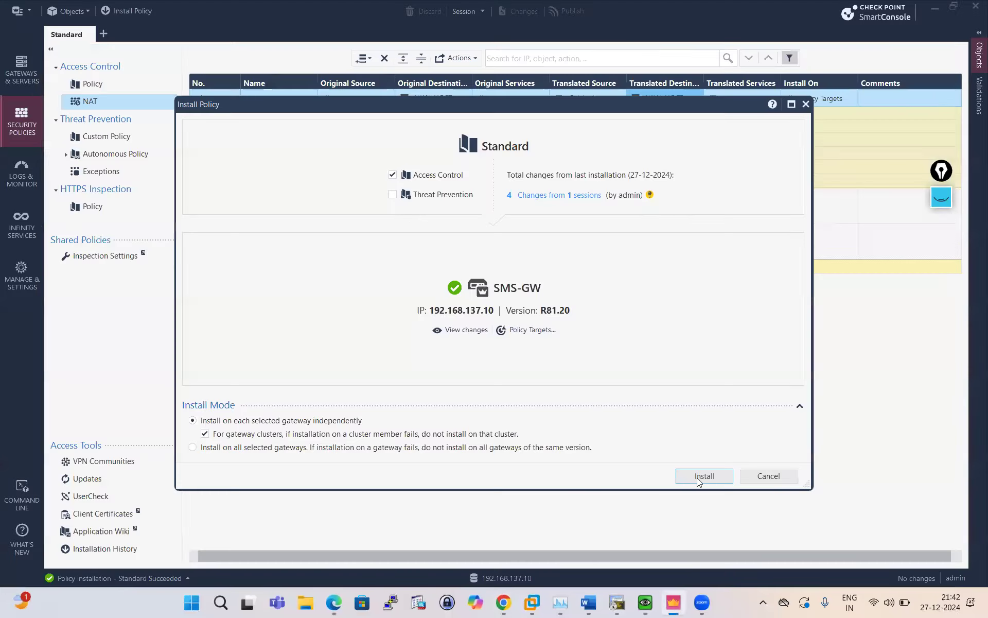
pyautogui.click(703, 476)
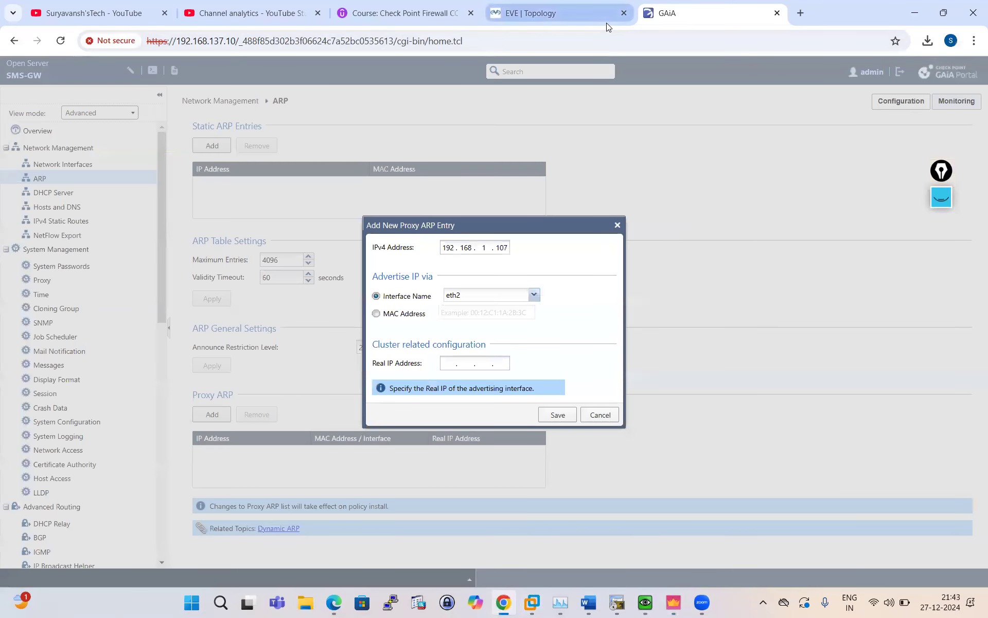
pyautogui.click(606, 20)
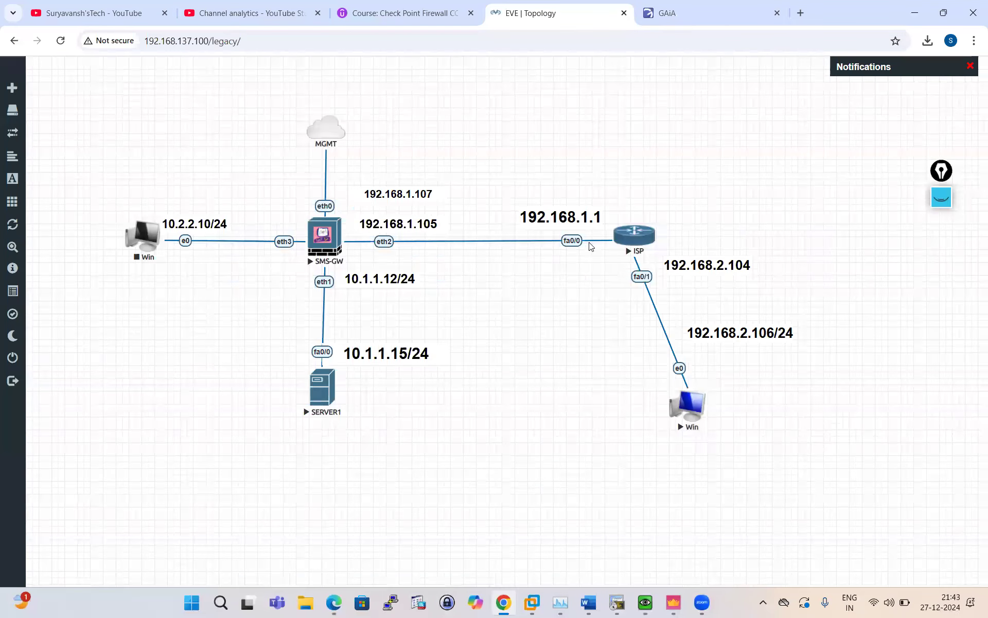
pyautogui.click(718, 12)
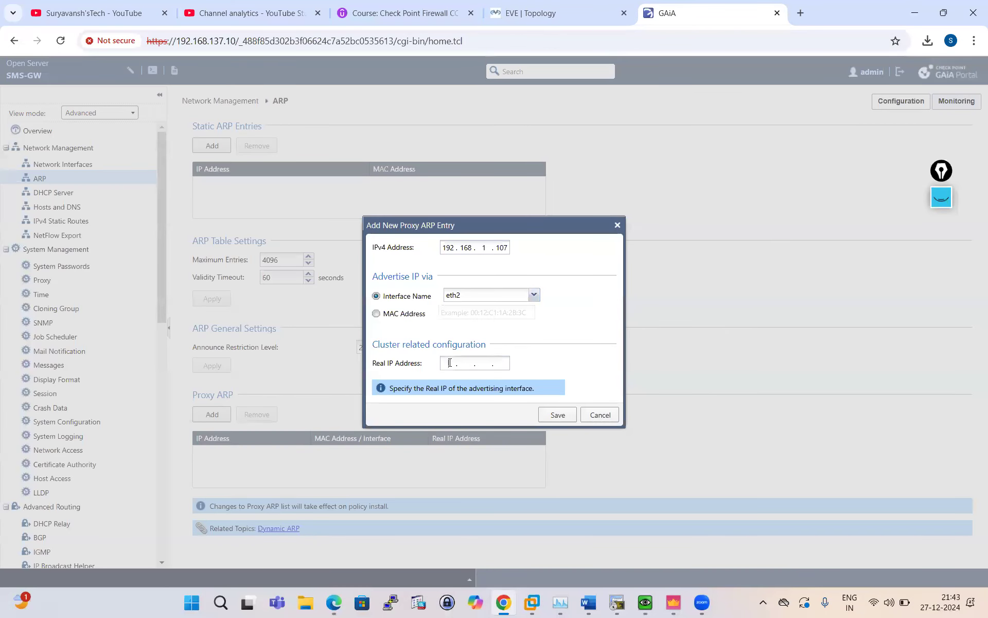
pyautogui.write('68.1.105')
pyautogui.click(558, 415)
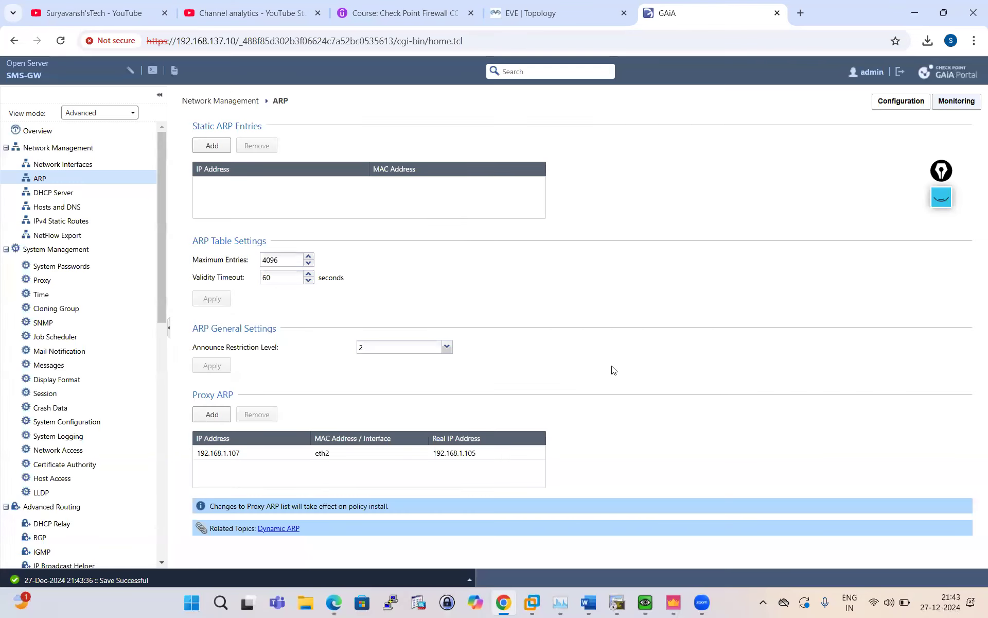
pyautogui.click(675, 605)
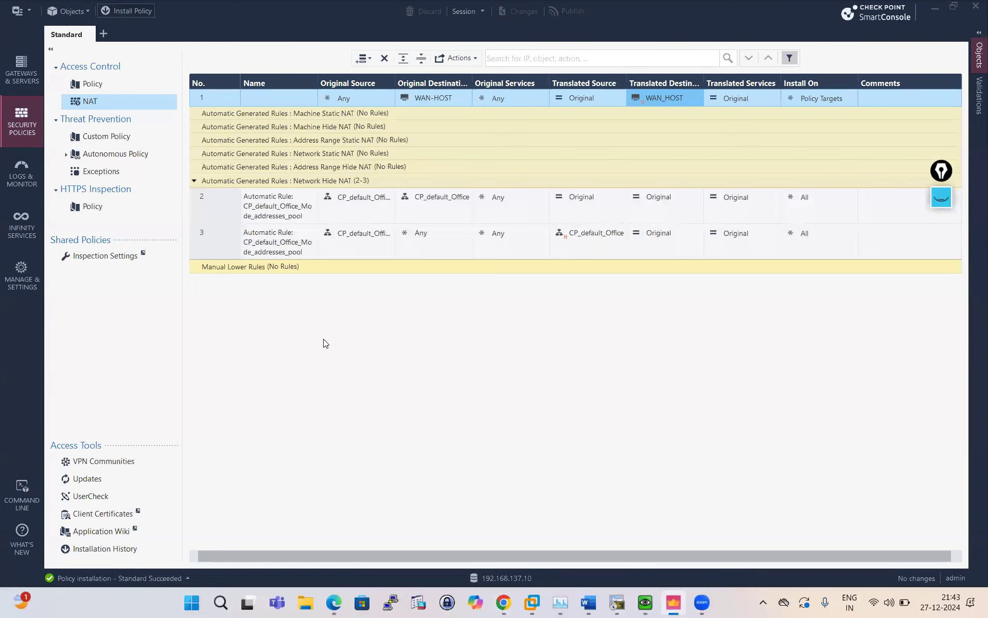
# Install the Standard policy on SMS-GW, then bring the Windows client VM forward.
pyautogui.hotkey('ctrl', 'shift', 'Return')
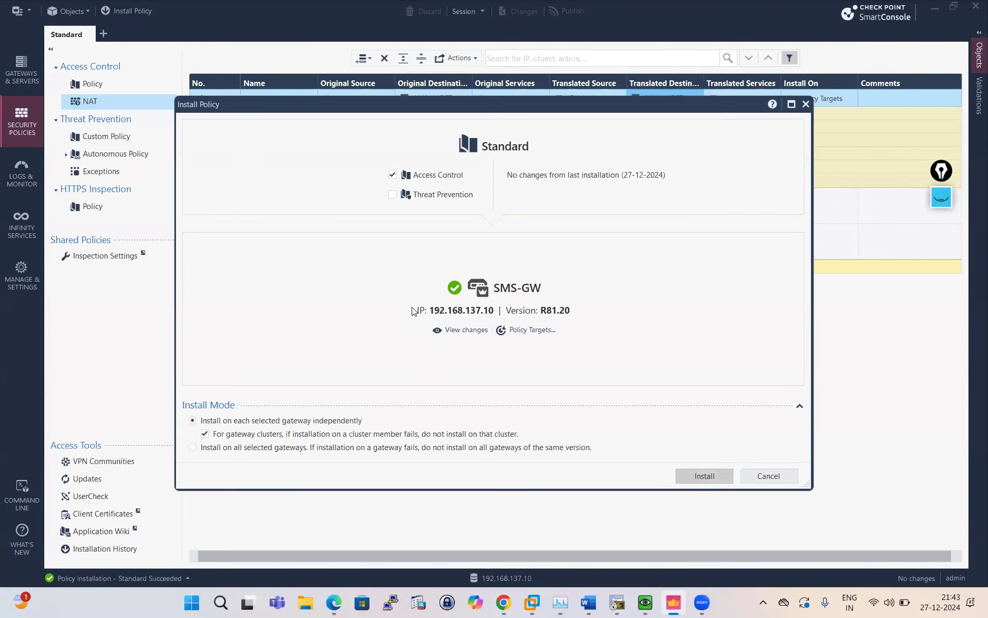
pyautogui.press('Return')
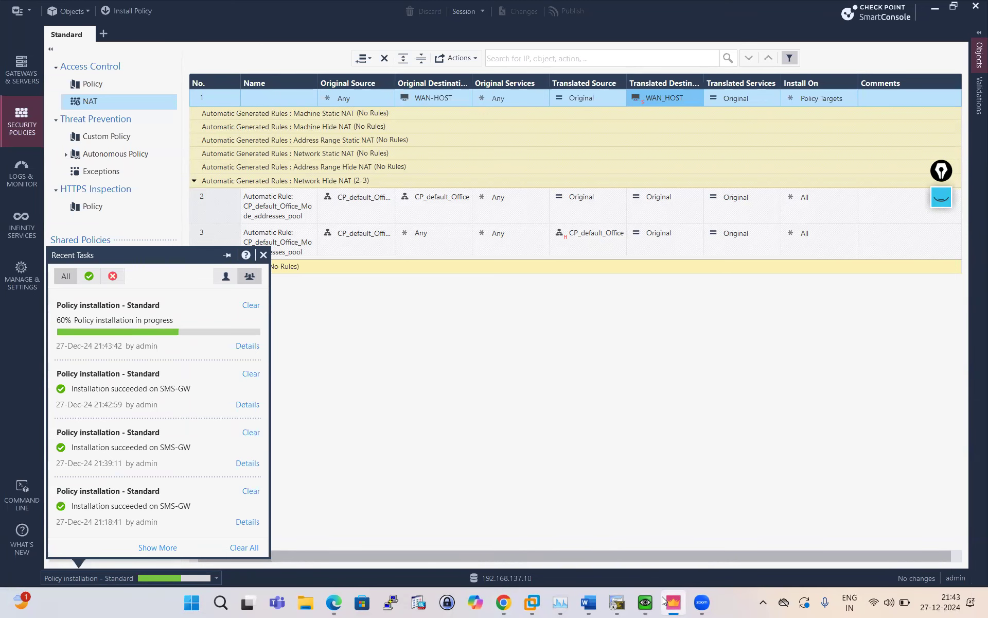
pyautogui.click(646, 603)
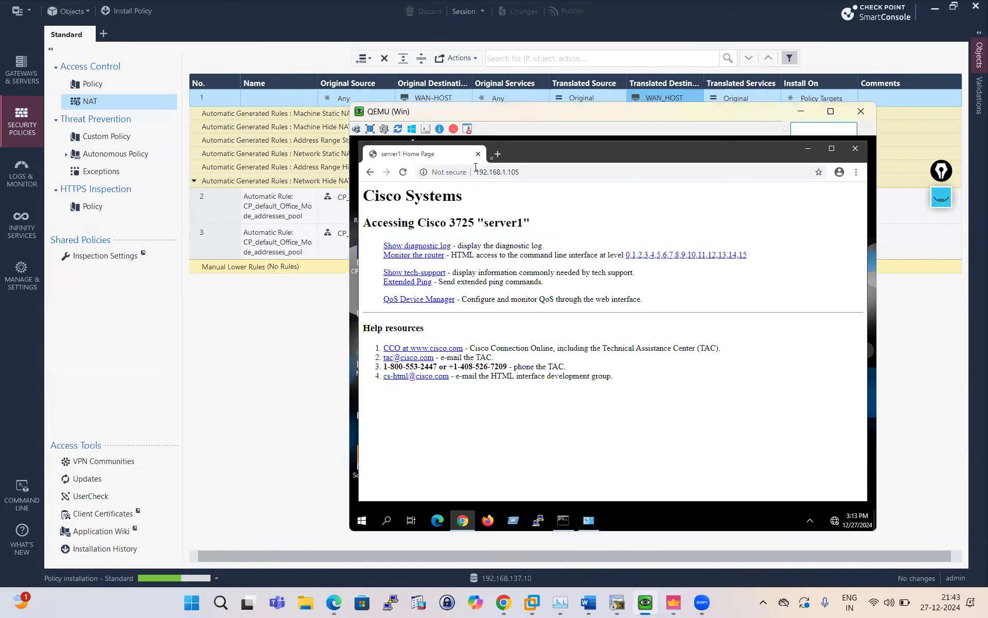
pyautogui.click(499, 154)
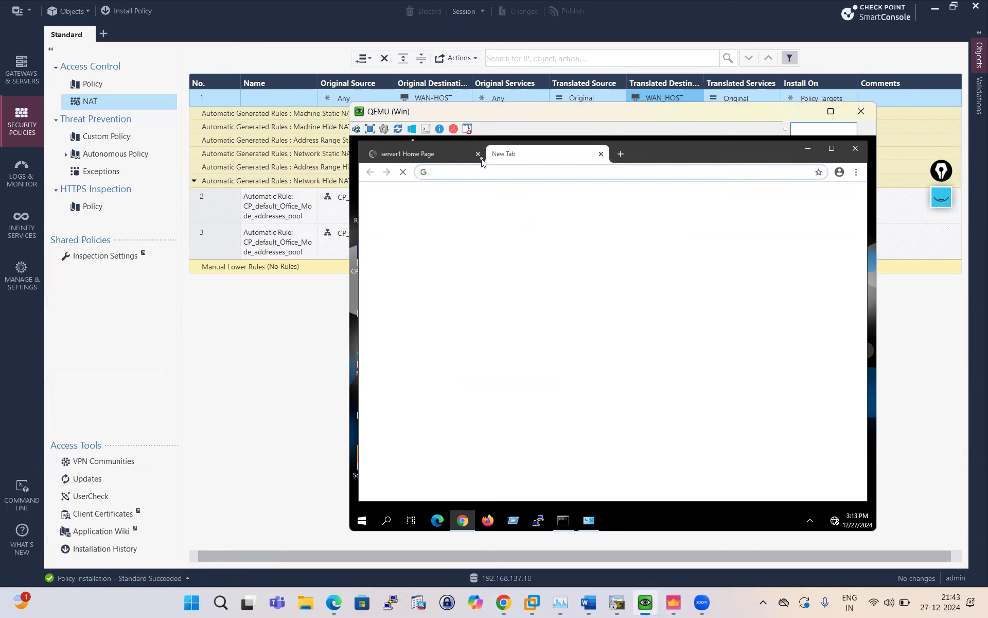
pyautogui.click(482, 160)
pyautogui.click(479, 154)
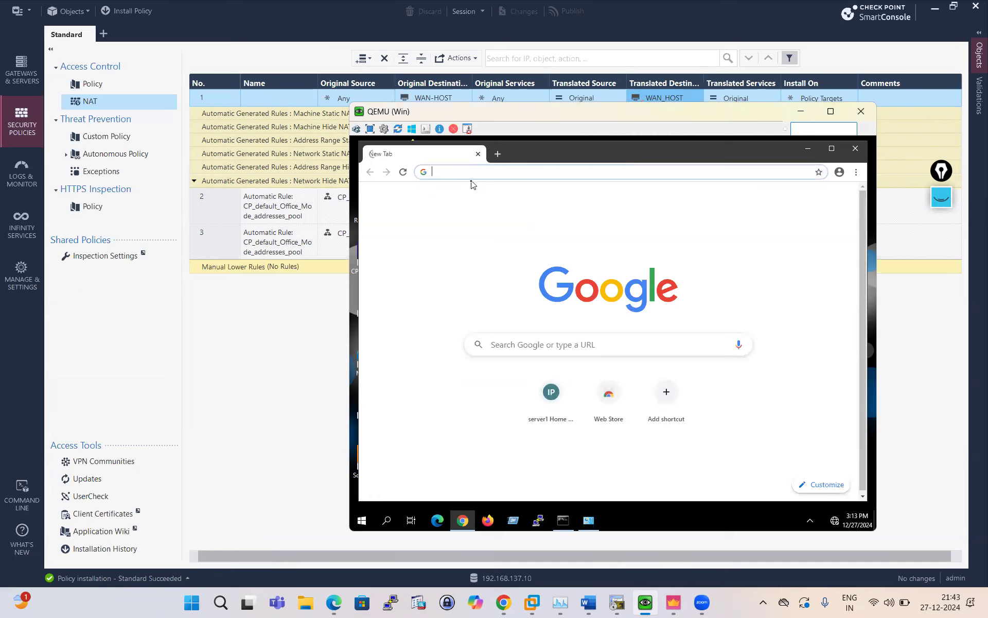
pyautogui.write('http')
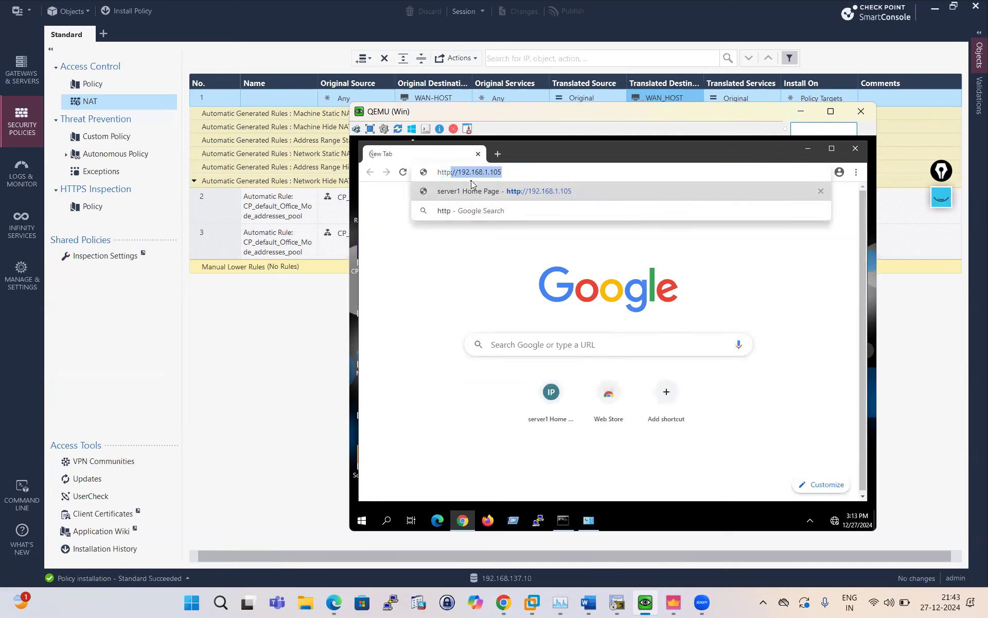
pyautogui.write('://192.1')
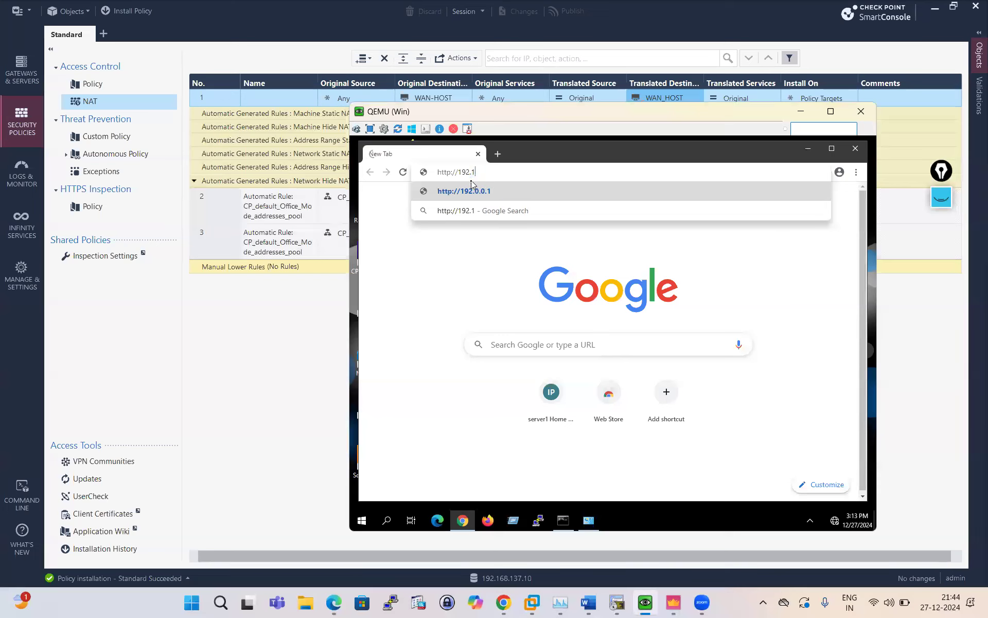
pyautogui.write('68.1.107')
pyautogui.press('Return')
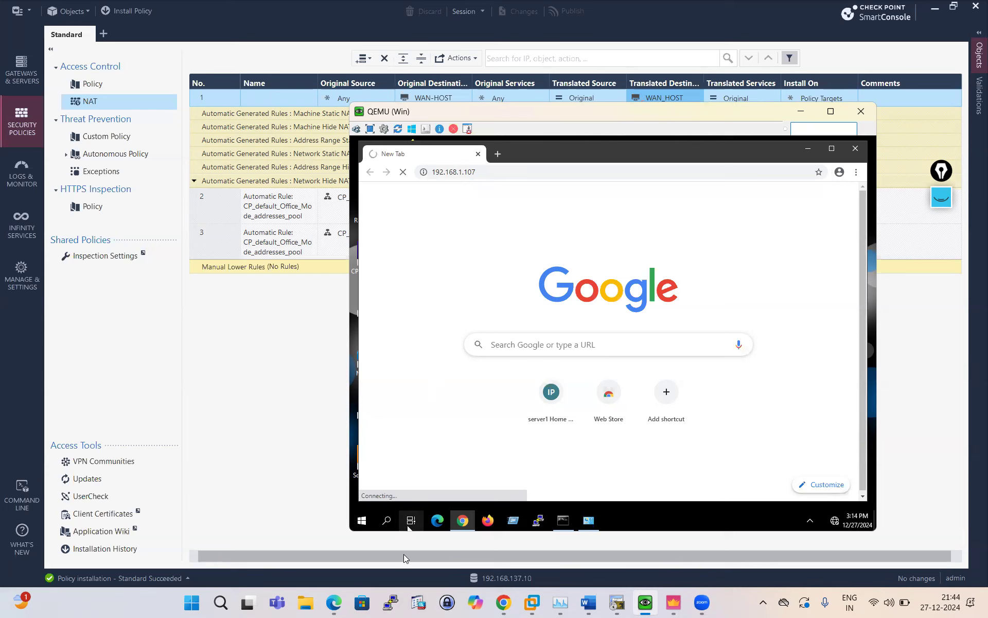
# Open a PuTTY SSH session to 192.168.137.10 on port 22.
pyautogui.click(396, 602)
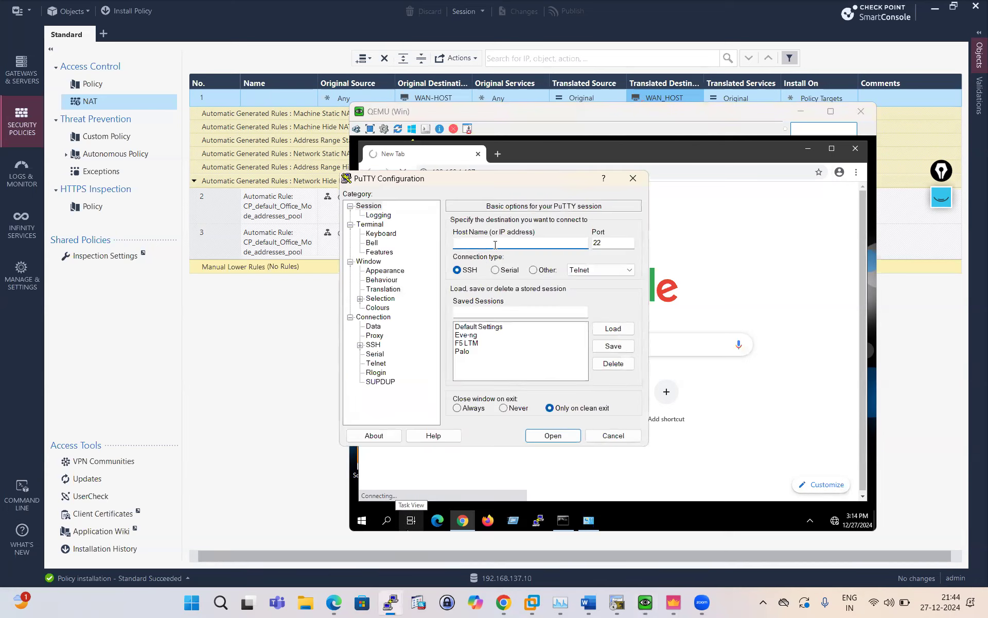
pyautogui.write('192.168')
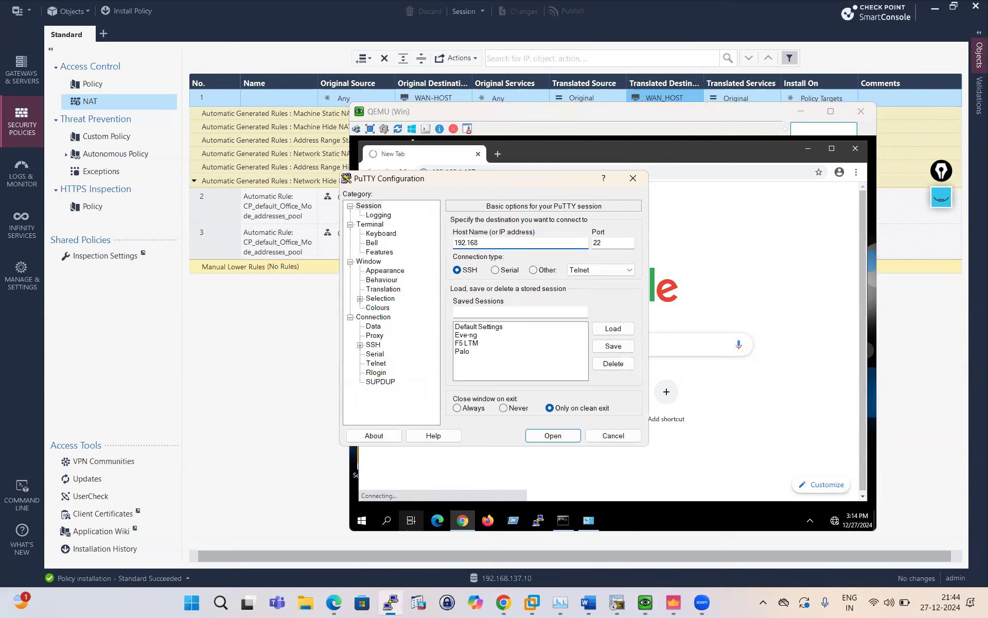
pyautogui.write('.137.10')
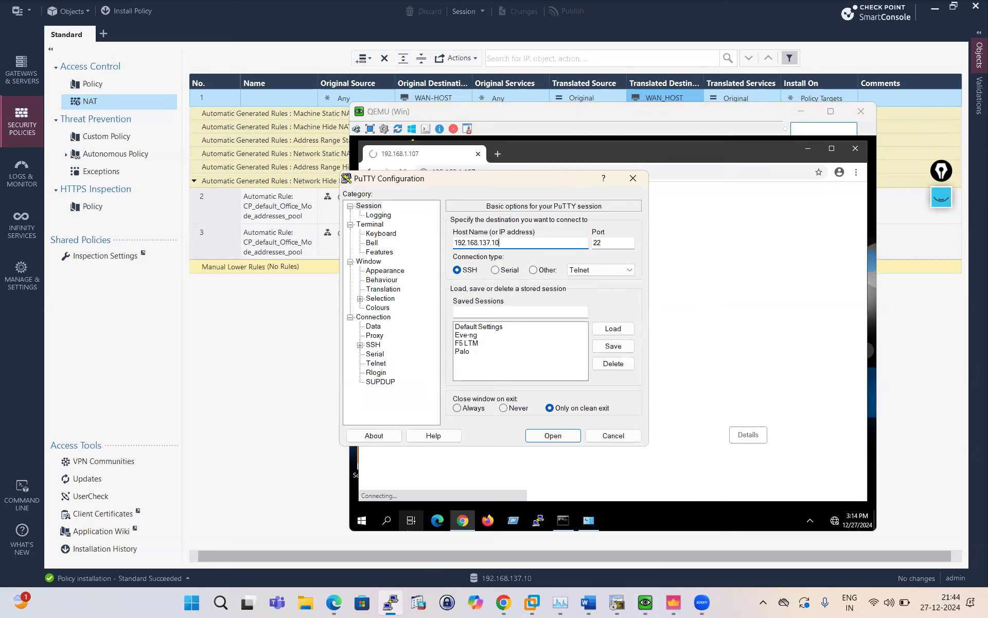
pyautogui.press('Return')
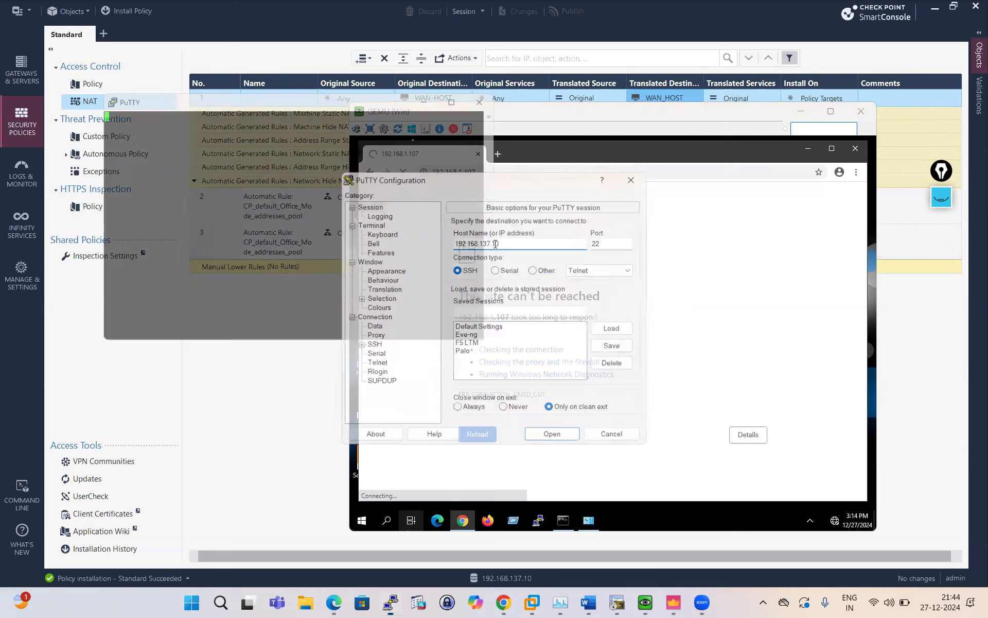
# Log in to the gateway as admin and maximize the terminal window.
pyautogui.write('admin')
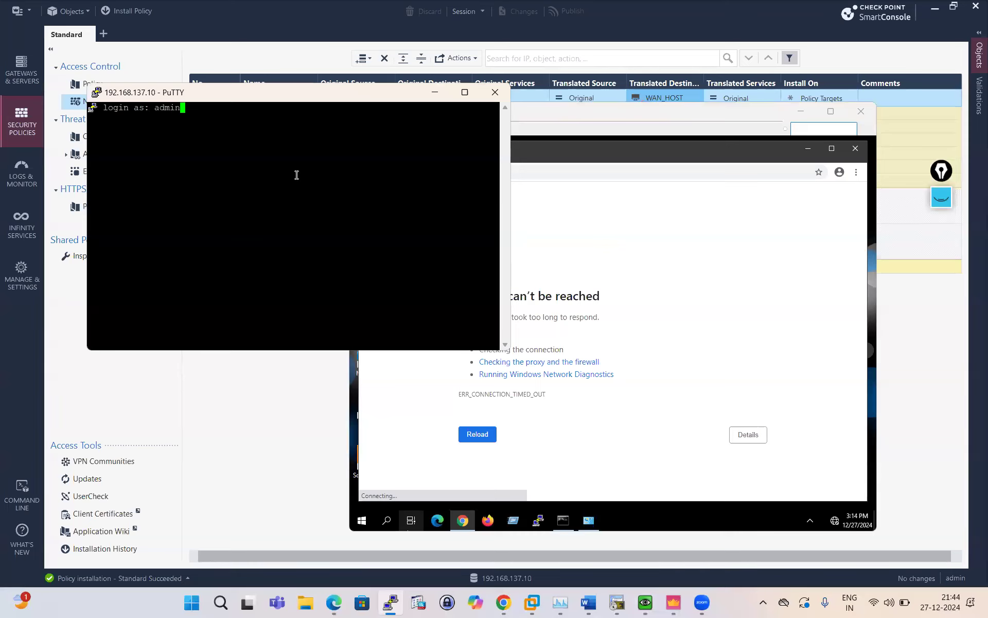
pyautogui.press('Return')
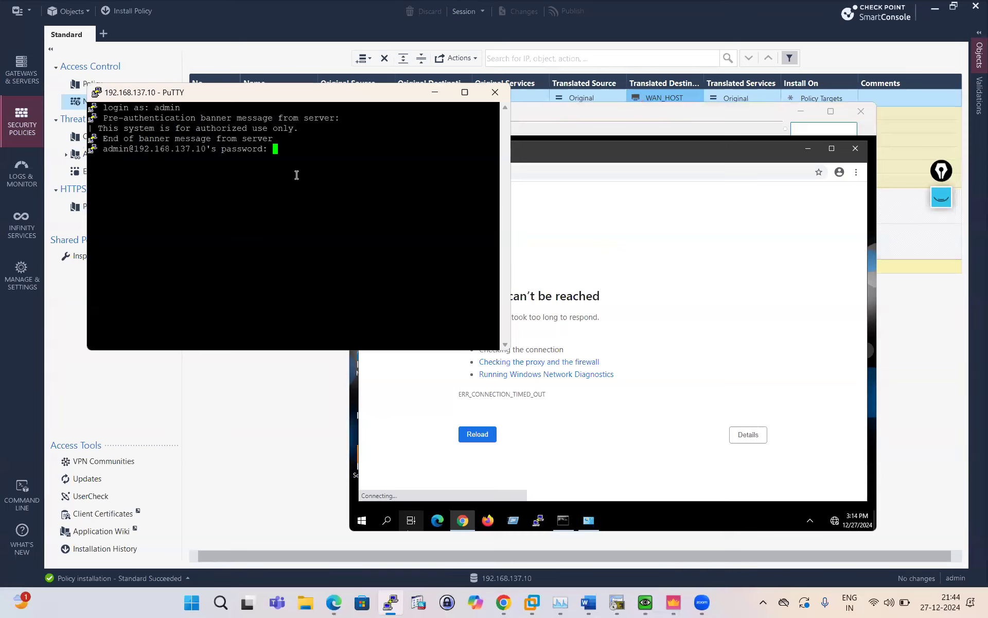
pyautogui.press('Return')
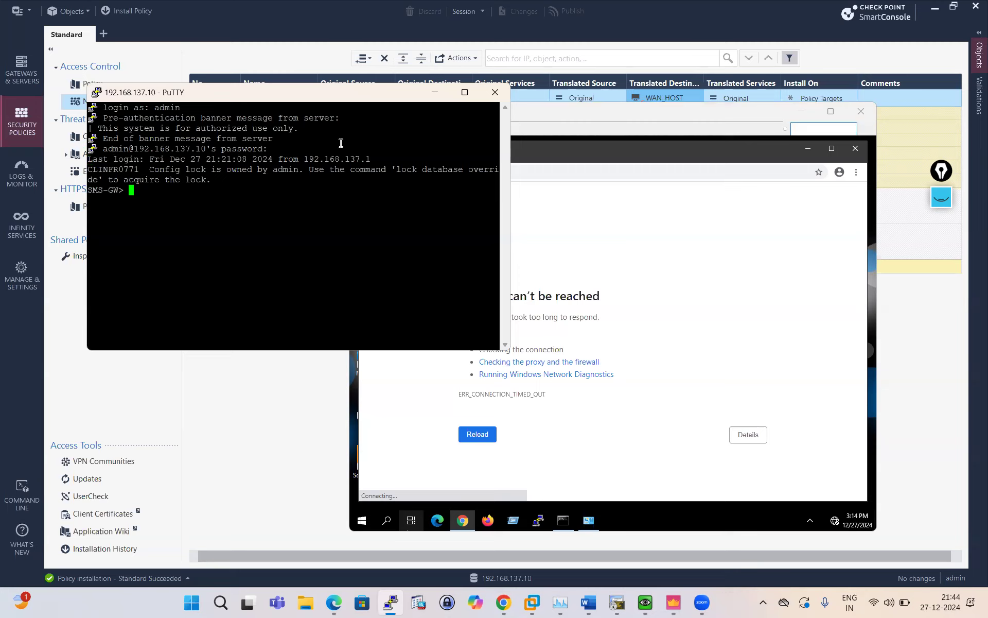
pyautogui.click(464, 93)
# Override the configuration database lock with 'lock database override'.
pyautogui.press('Return')
pyautogui.press('Return')
pyautogui.press('Return')
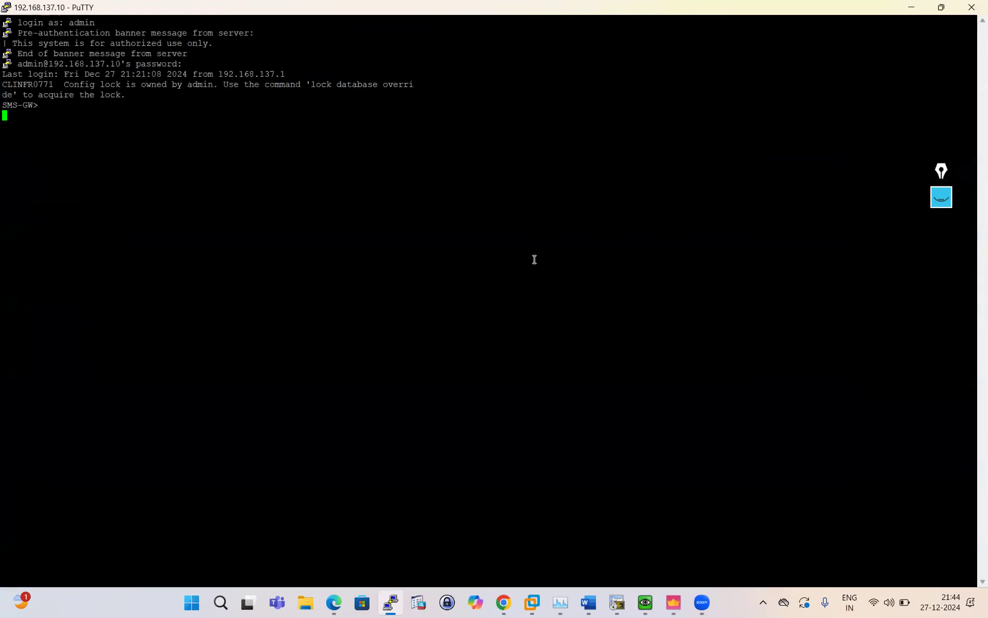
pyautogui.write('lo')
pyautogui.write('day')
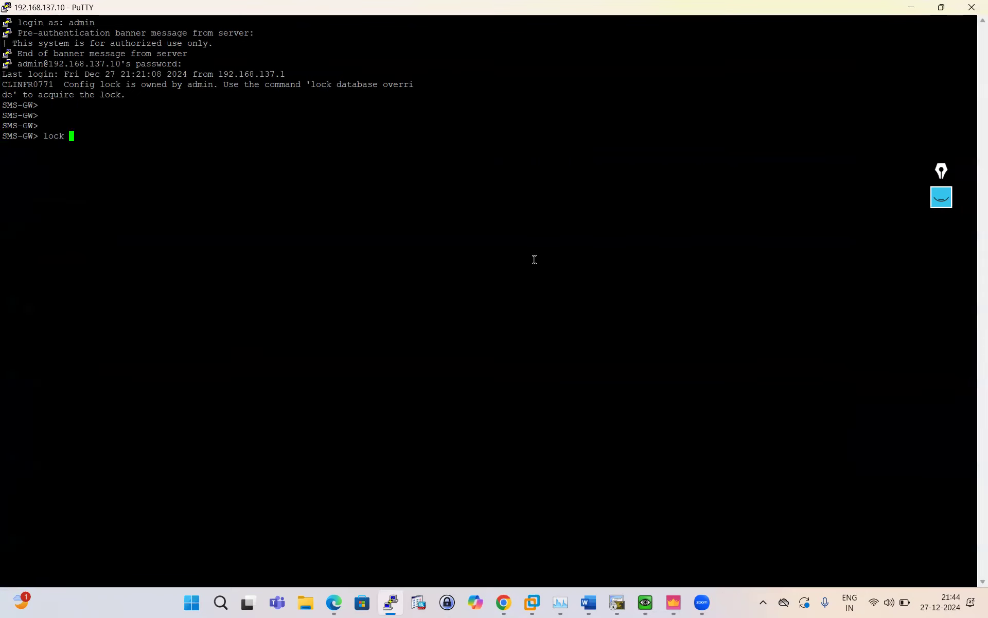
pyautogui.press('BackSpace')
pyautogui.write('t')
pyautogui.press('Tab')
pyautogui.write('over')
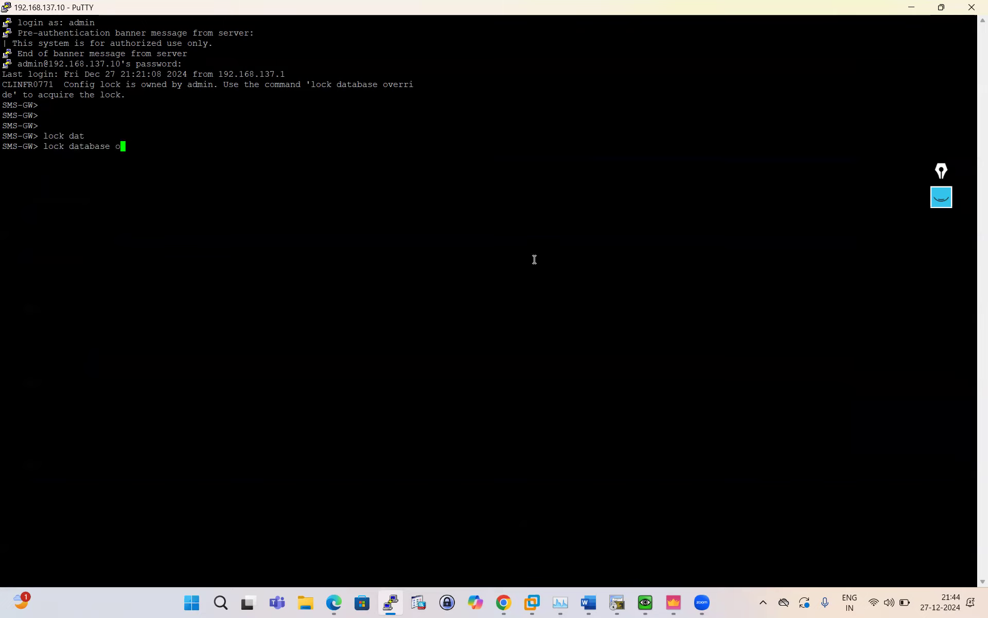
pyautogui.press('Tab')
pyautogui.press('Return')
# Enter expert mode and run 'fw ctl arp' to list the proxy ARP entries.
pyautogui.press('Return')
pyautogui.press('Return')
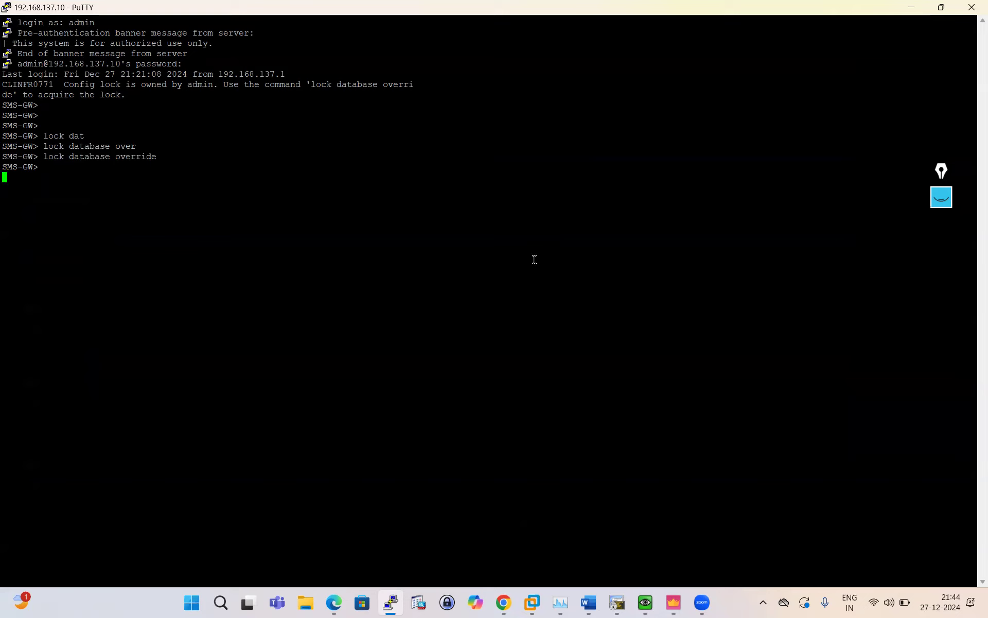
pyautogui.write('exp')
pyautogui.press('Tab')
pyautogui.press('Return')
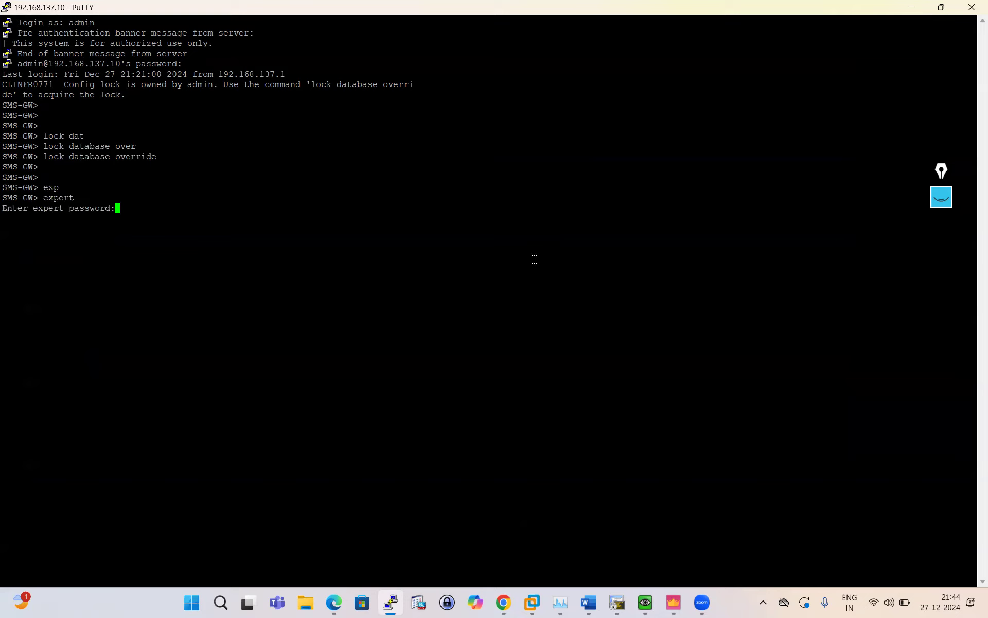
pyautogui.press('Return')
pyautogui.press('Return')
pyautogui.press('Return')
pyautogui.write('fw ctl arp')
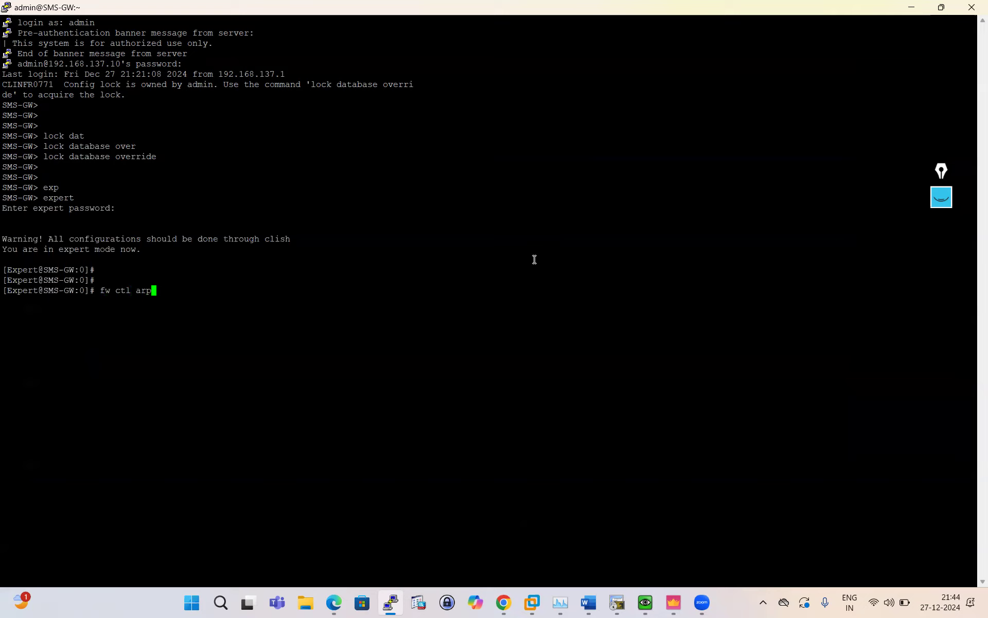
pyautogui.press('Return')
# Compare the output with the Gaia Portal ARP page, then return to PuTTY.
pyautogui.click(674, 604)
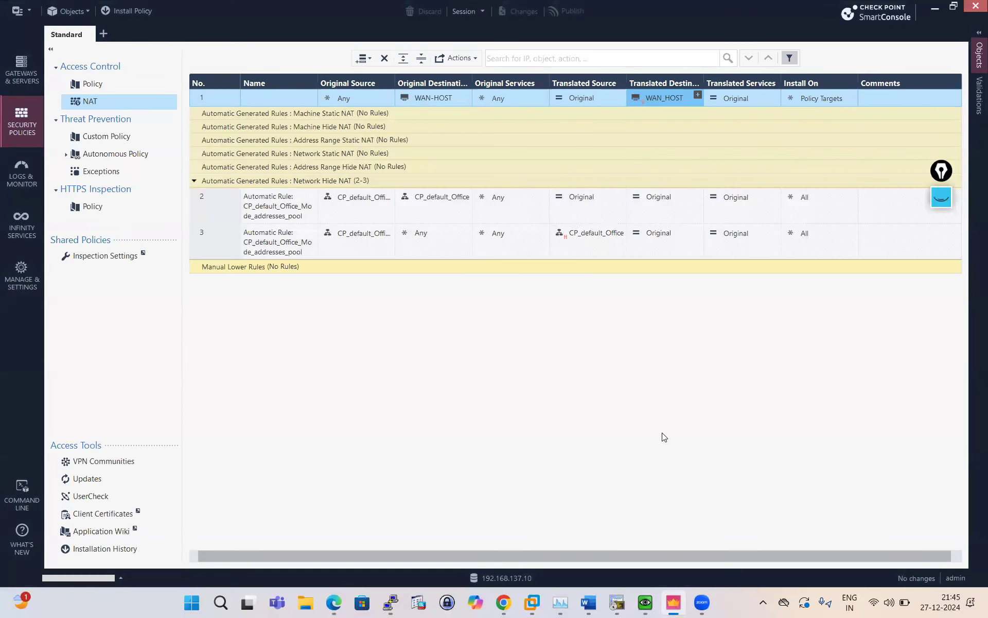
pyautogui.click(504, 602)
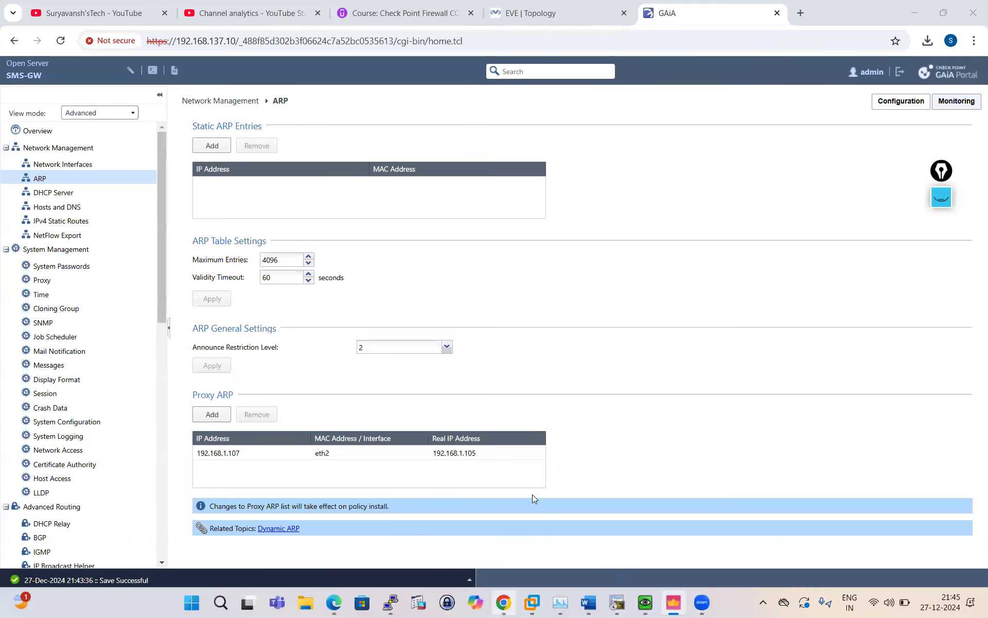
pyautogui.click(400, 605)
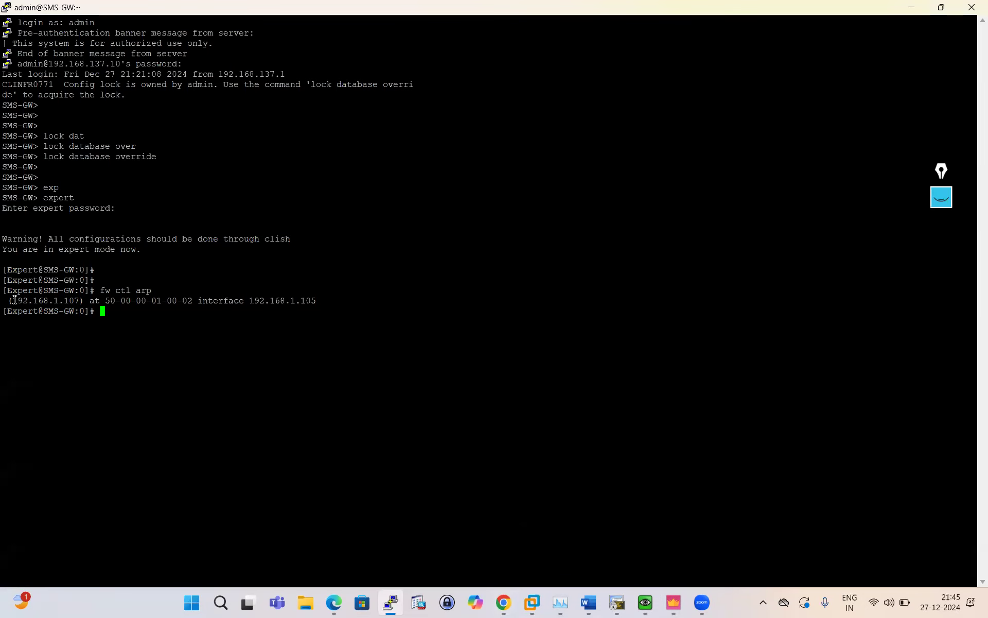
# Highlight 192.168.1.107 and real address 192.168.1.105 in the fw ctl arp output, then show the client VM.
pyautogui.moveTo(10, 299)
pyautogui.mouseDown()
pyautogui.moveTo(71, 292)
pyautogui.moveTo(325, 305)
pyautogui.moveTo(3, 291)
pyautogui.mouseUp()
pyautogui.click(271, 317)
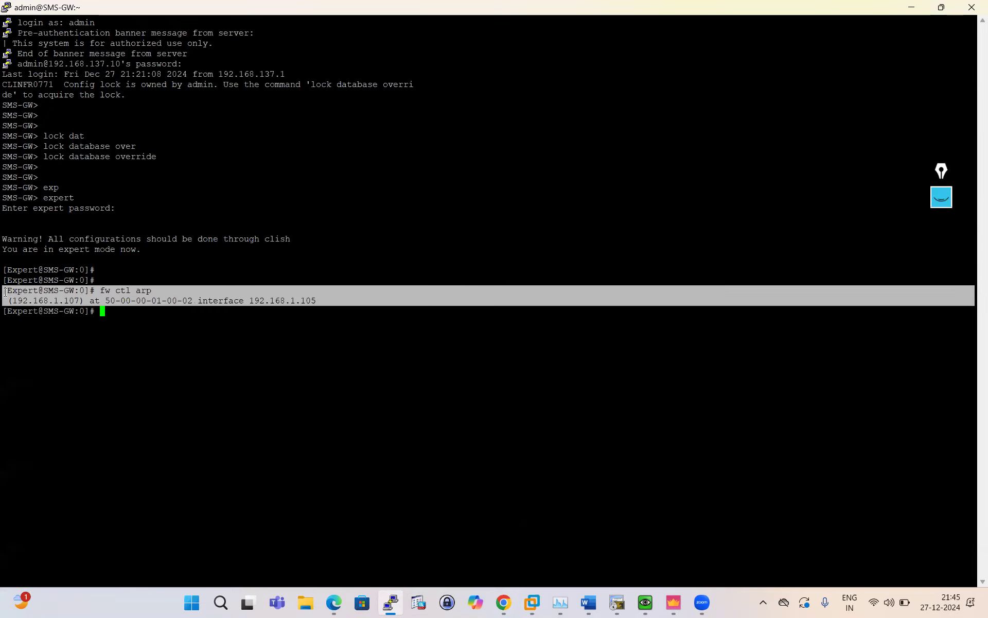
pyautogui.click(201, 319)
pyautogui.moveTo(199, 302); pyautogui.dragTo(325, 299)
pyautogui.click(96, 315)
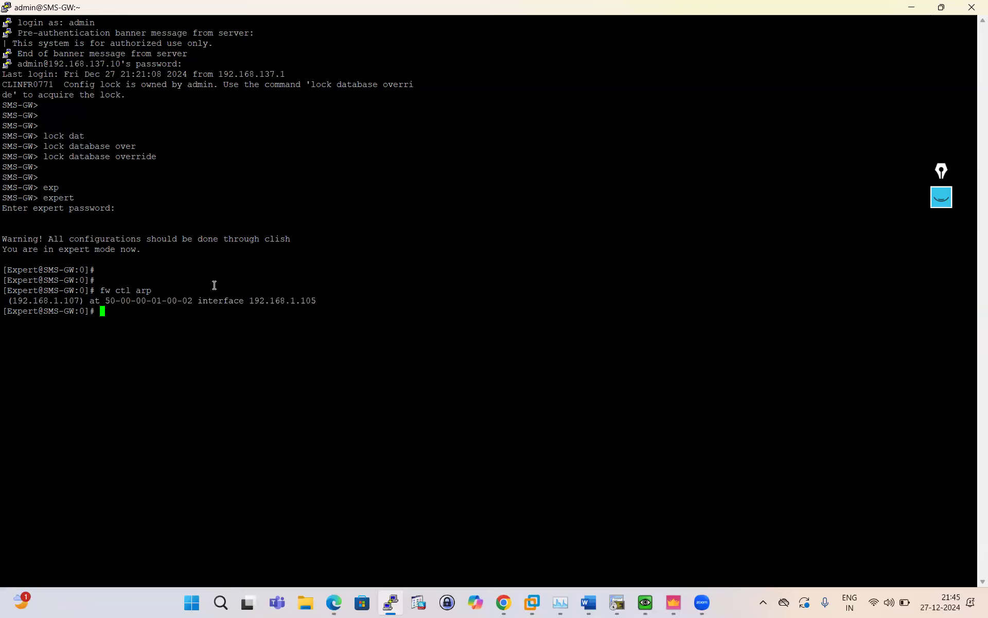
pyautogui.moveTo(322, 301); pyautogui.dragTo(124, 301)
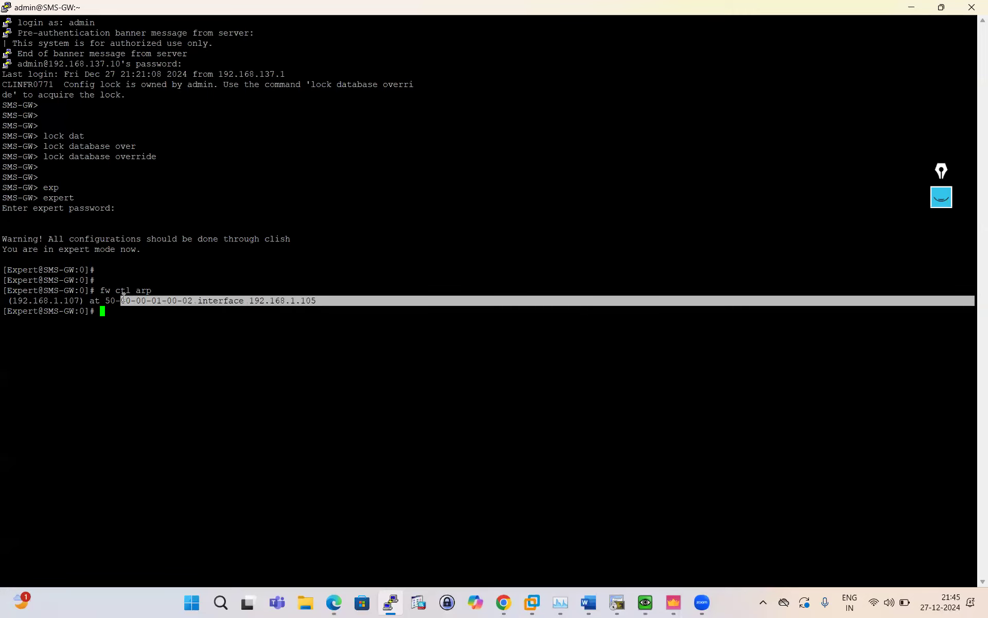
pyautogui.click(159, 307)
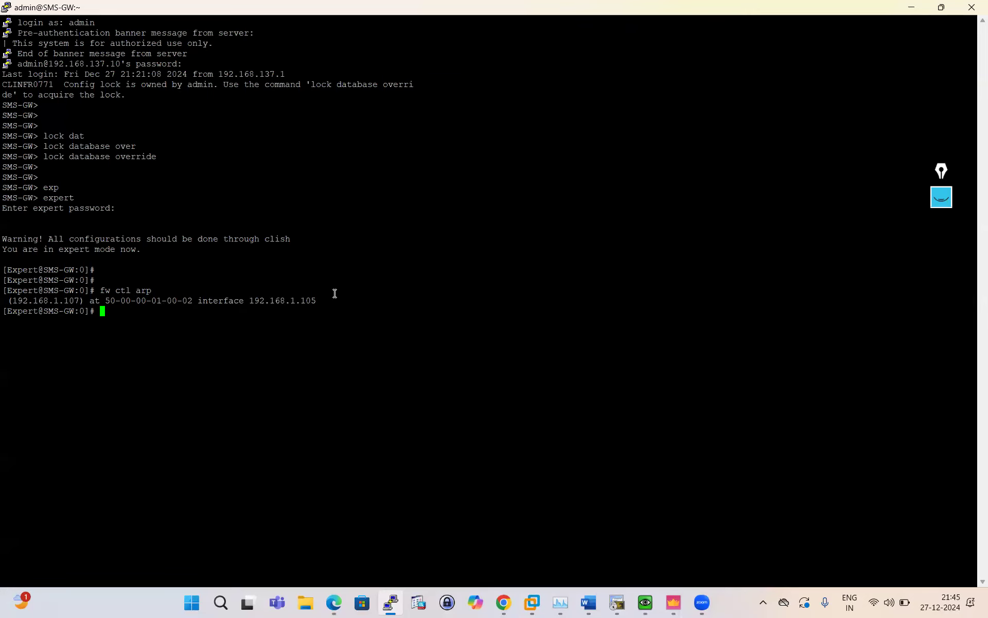
pyautogui.moveTo(328, 302); pyautogui.dragTo(183, 302)
pyautogui.click(274, 330)
pyautogui.moveTo(84, 300); pyautogui.dragTo(13, 291)
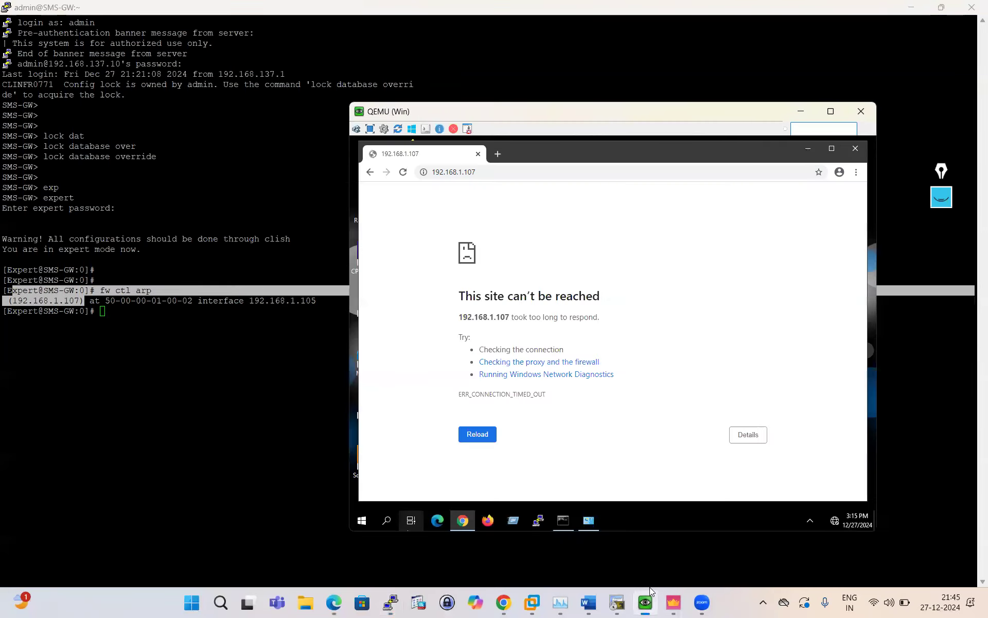
pyautogui.click(646, 602)
pyautogui.click(401, 171)
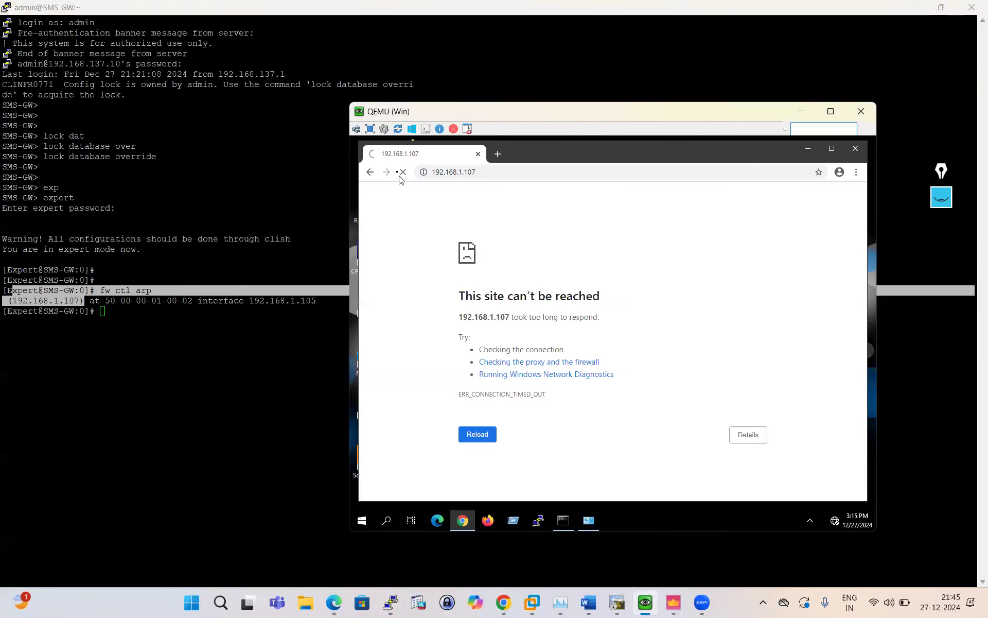
pyautogui.click(497, 153)
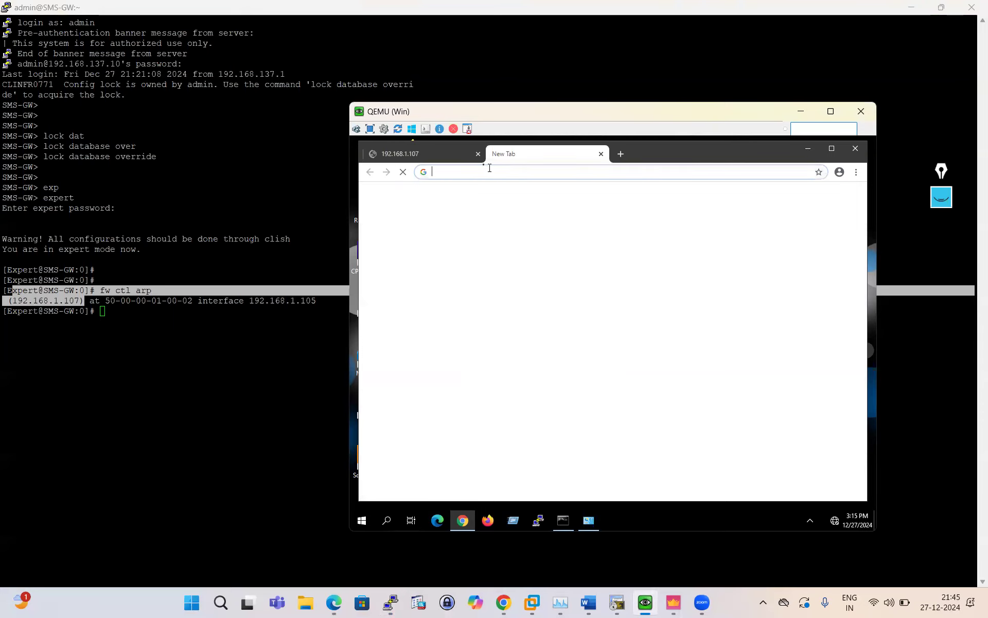
pyautogui.click(477, 153)
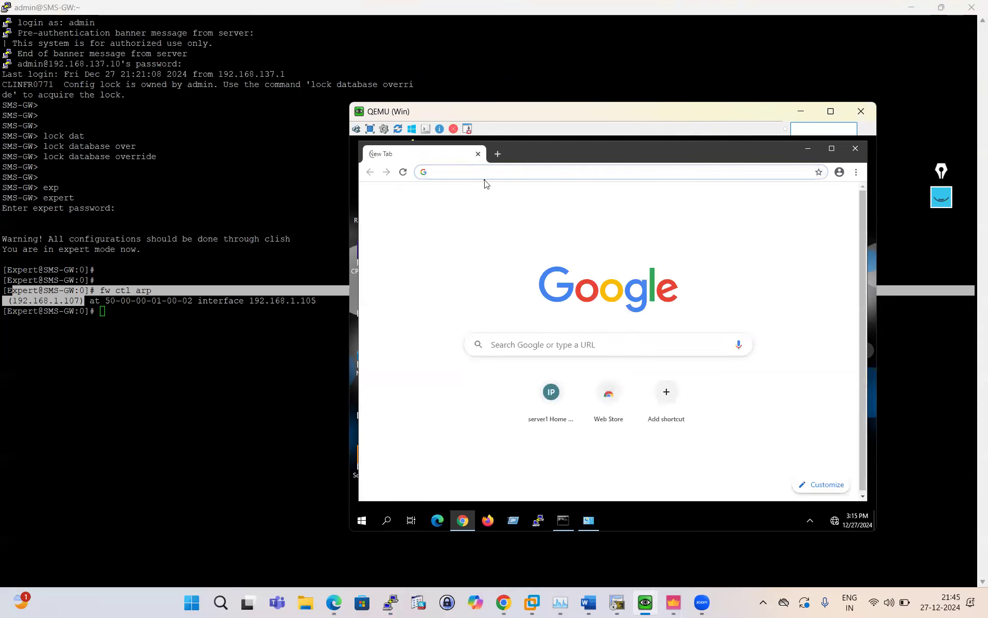
pyautogui.write('htt')
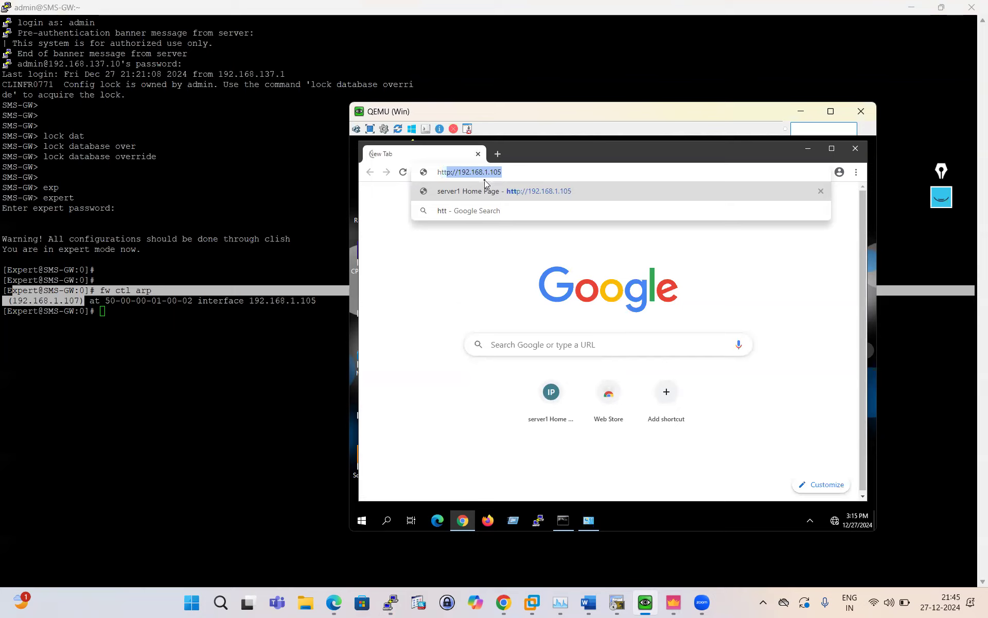
pyautogui.write('p:/')
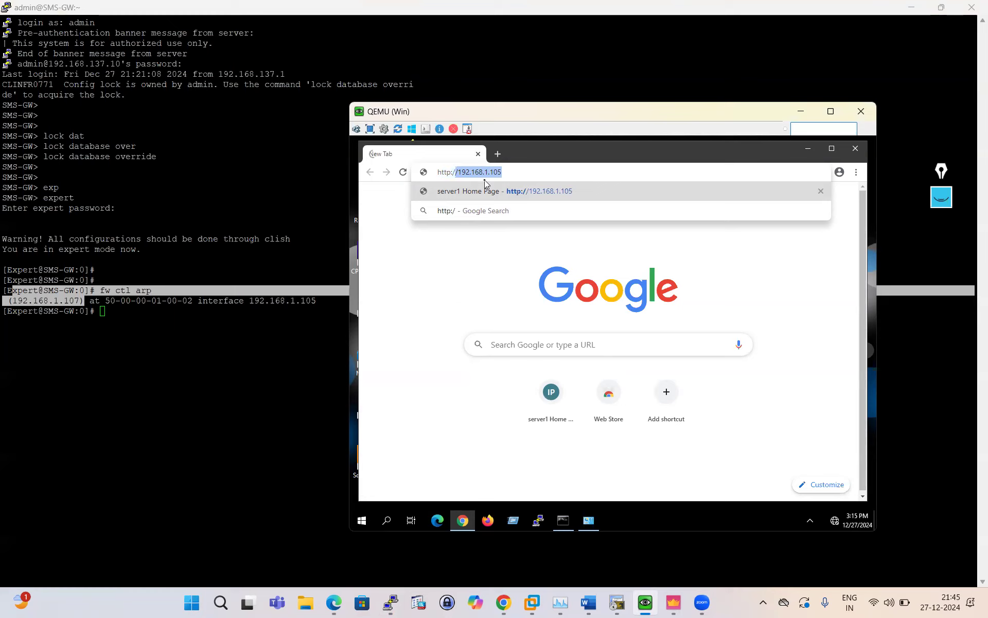
pyautogui.write('/102')
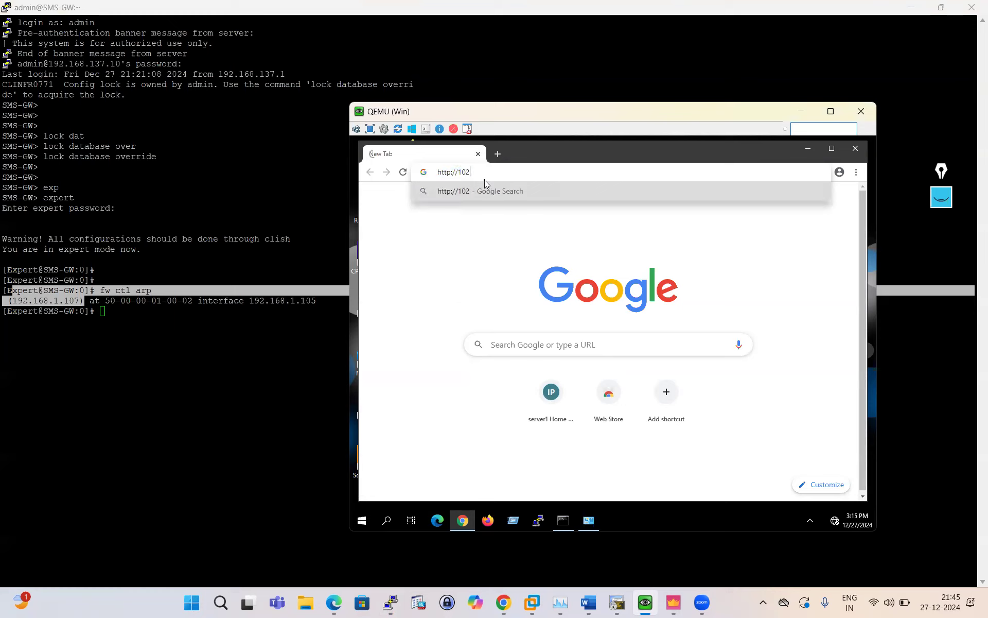
pyautogui.press('BackSpace')
pyautogui.press('BackSpace')
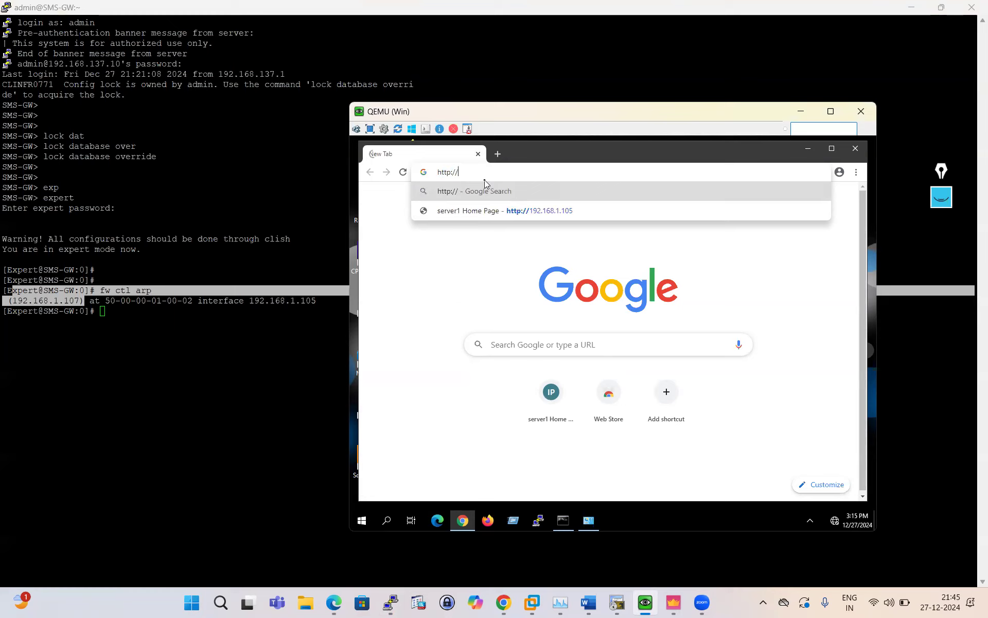
pyautogui.write('92.1')
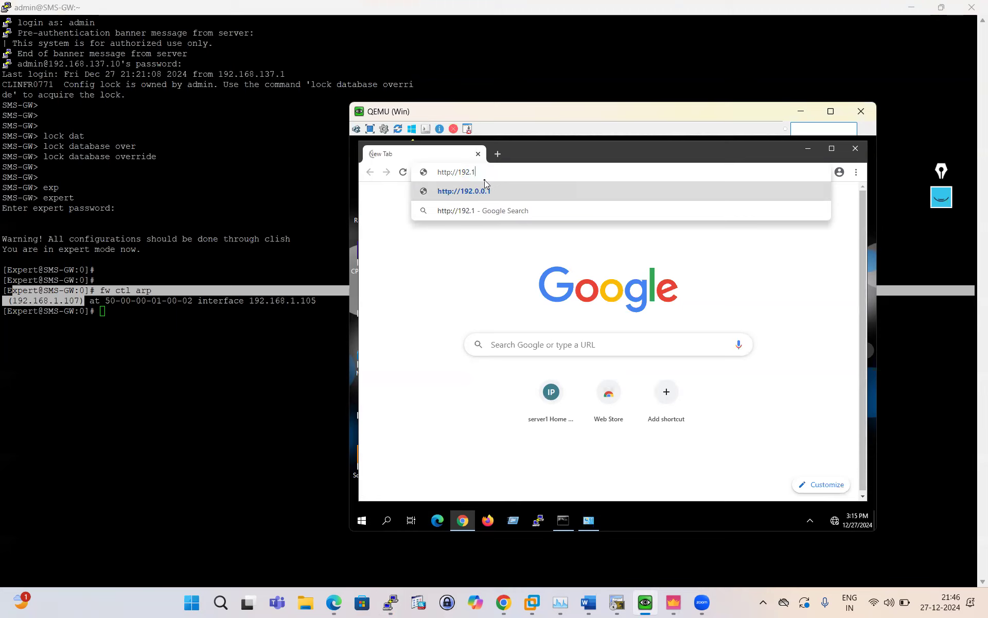
pyautogui.write('68.1.107')
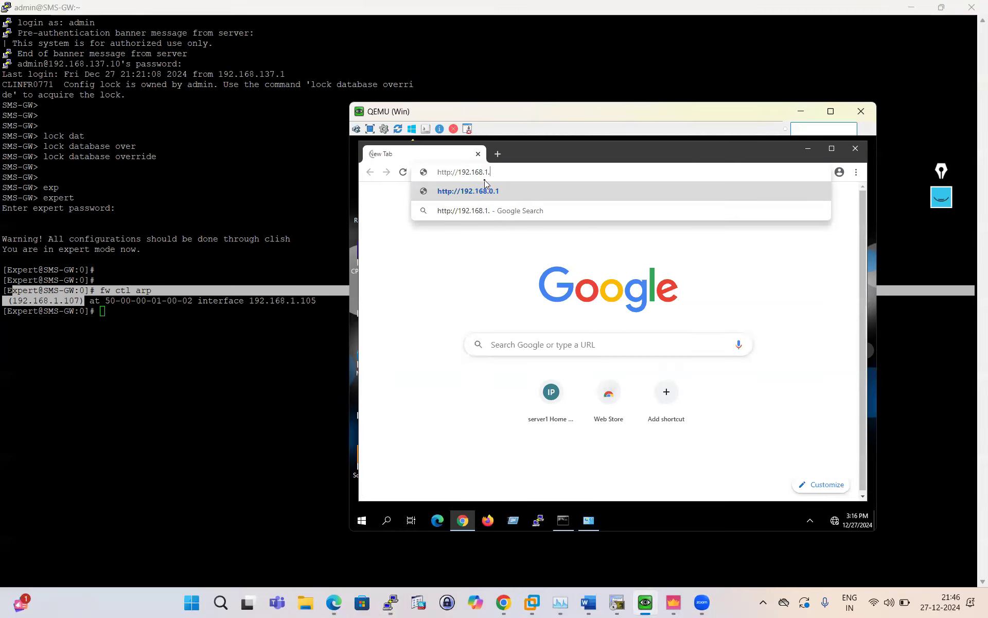
pyautogui.press('Return')
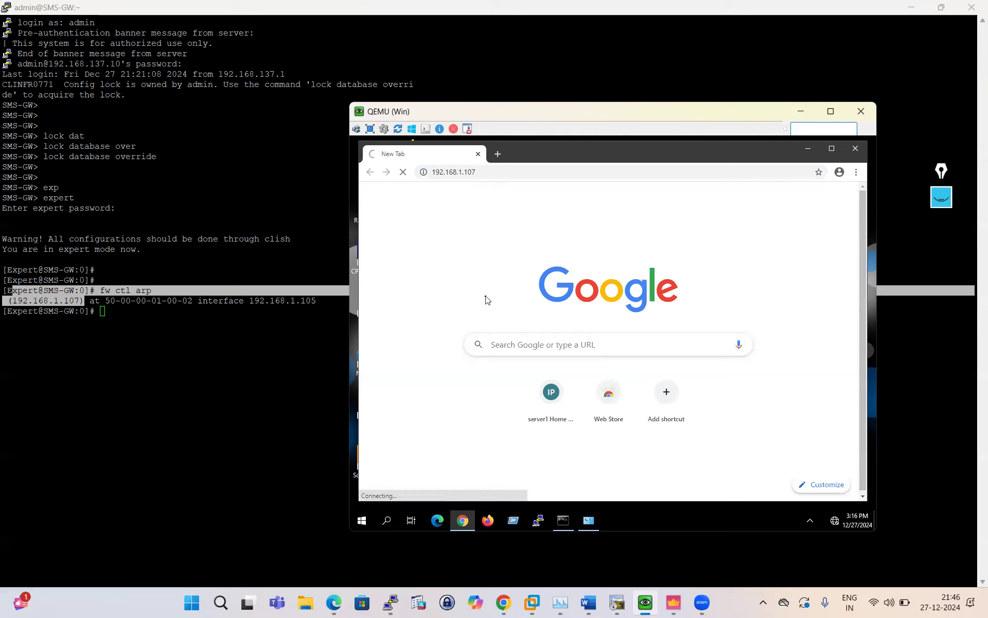
# Ping 192.168.1.107 from Command Prompt and stop it once it proves unreachable.
pyautogui.click(563, 520)
pyautogui.write('pi')
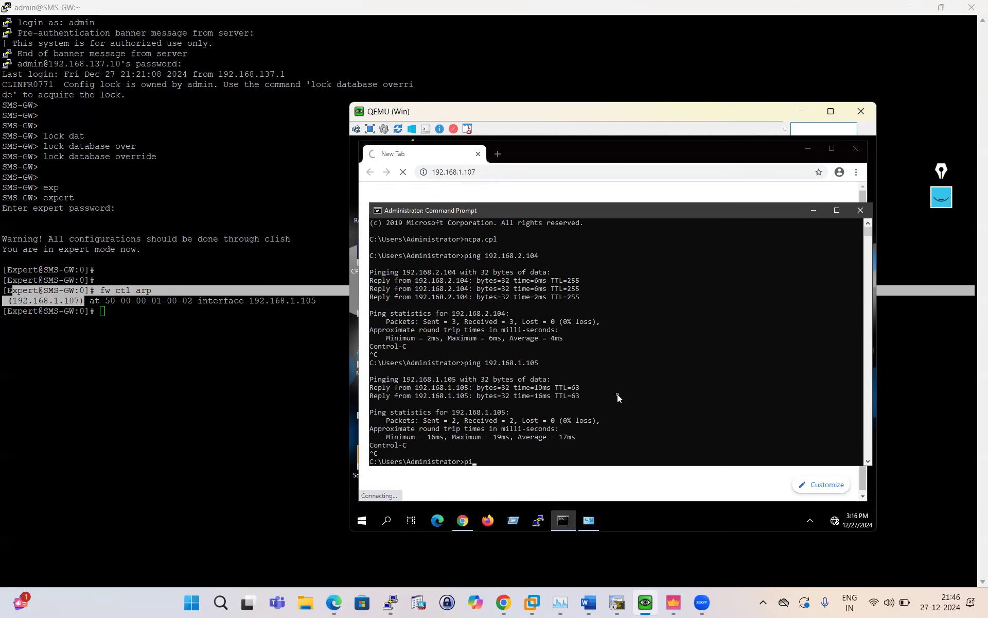
pyautogui.write('ng 192.168.1.105')
pyautogui.press('BackSpace')
pyautogui.write('7')
pyautogui.press('Return')
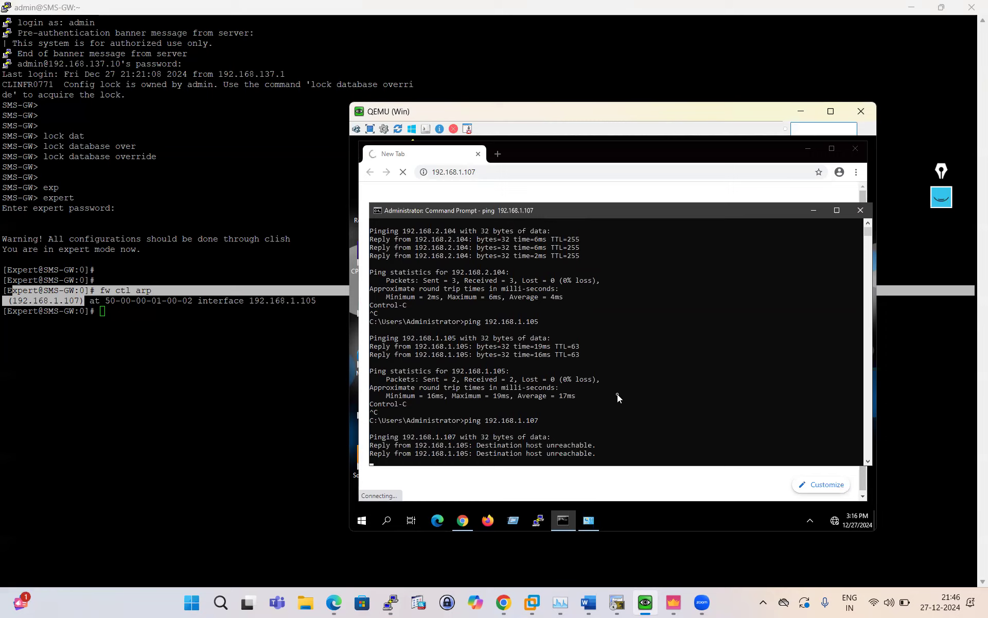
pyautogui.hotkey('ctrl', 'c')
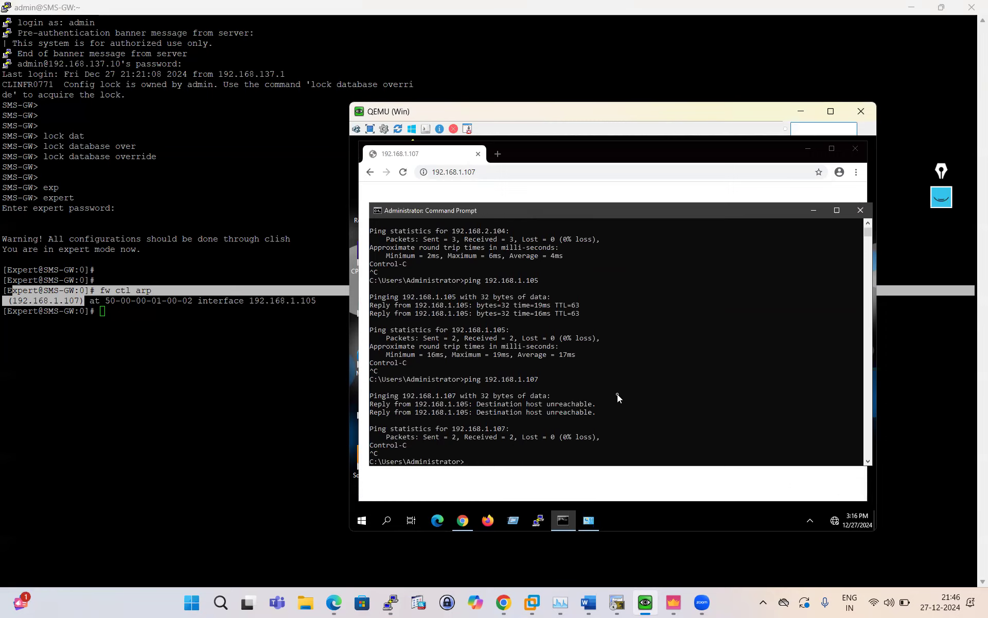
# Reload the 192.168.1.107 page in Chrome, then switch back to SmartConsole's NAT policy.
pyautogui.click(819, 213)
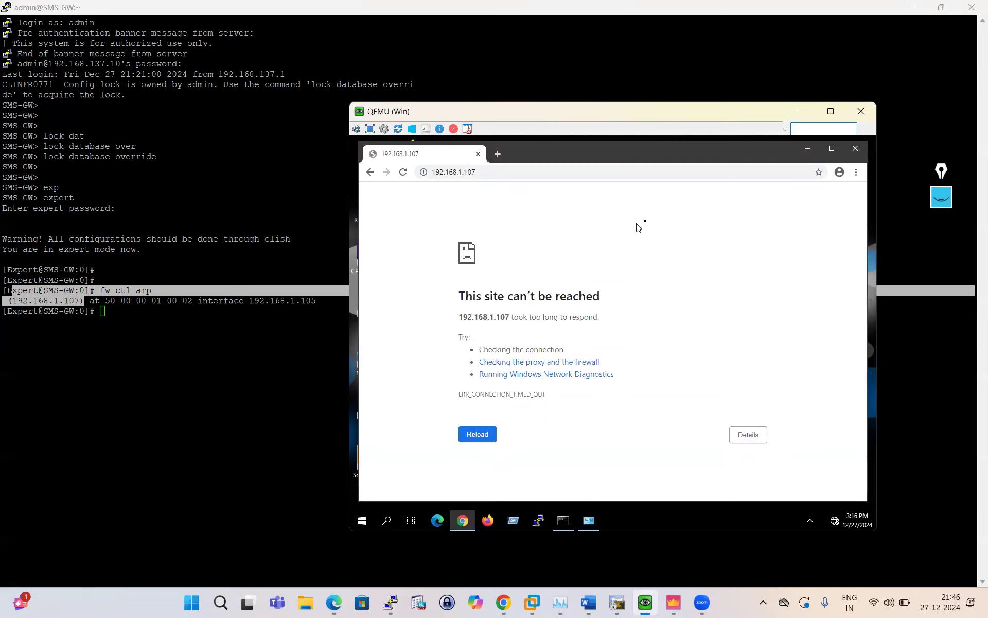
pyautogui.click(404, 174)
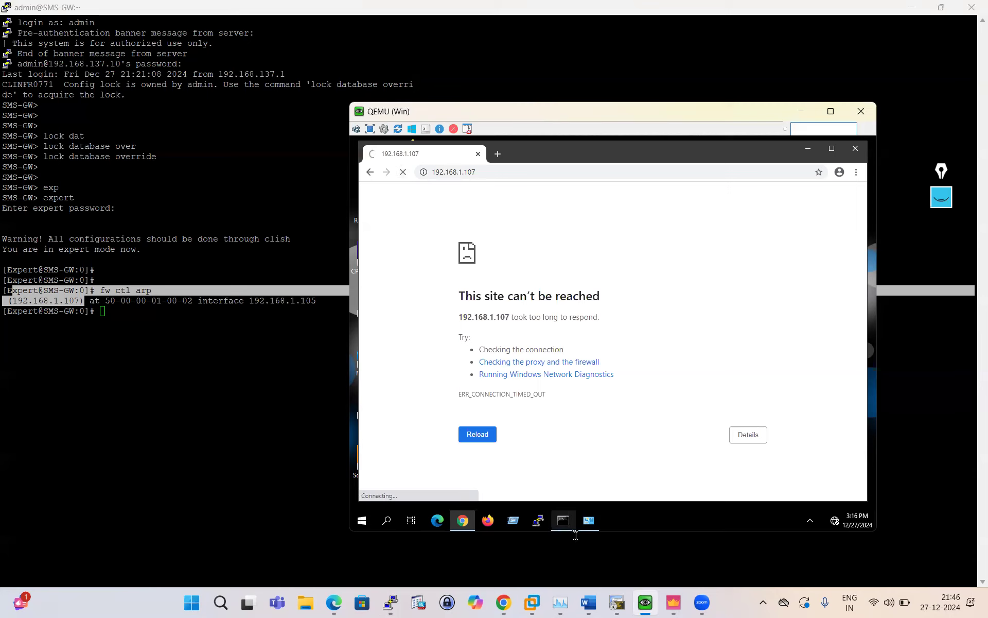
pyautogui.click(674, 602)
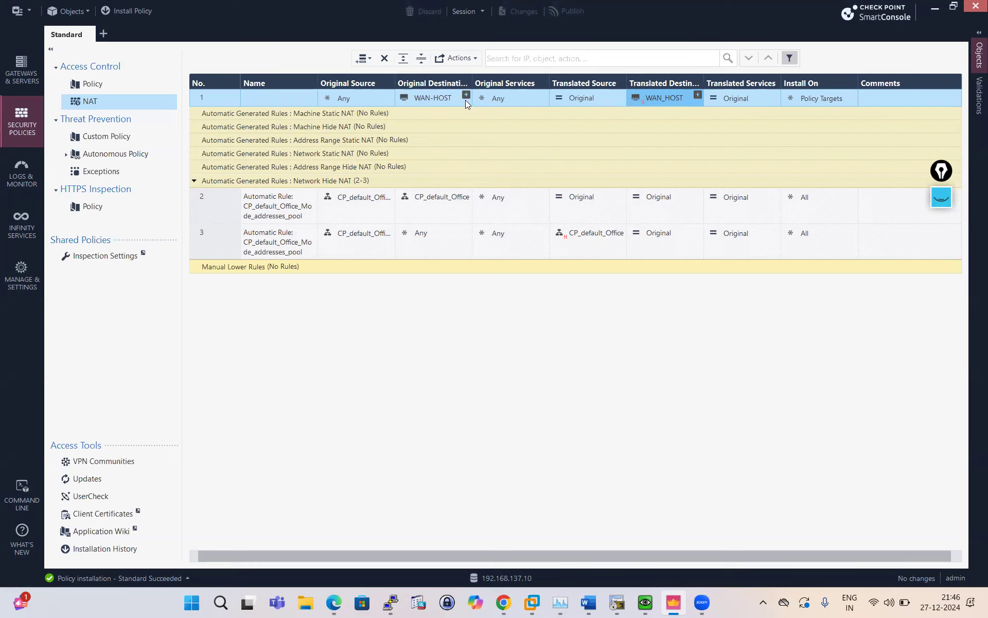
# Set NAT rule 1's translated destination to DMZ_HOST.
pyautogui.moveTo(442, 97)
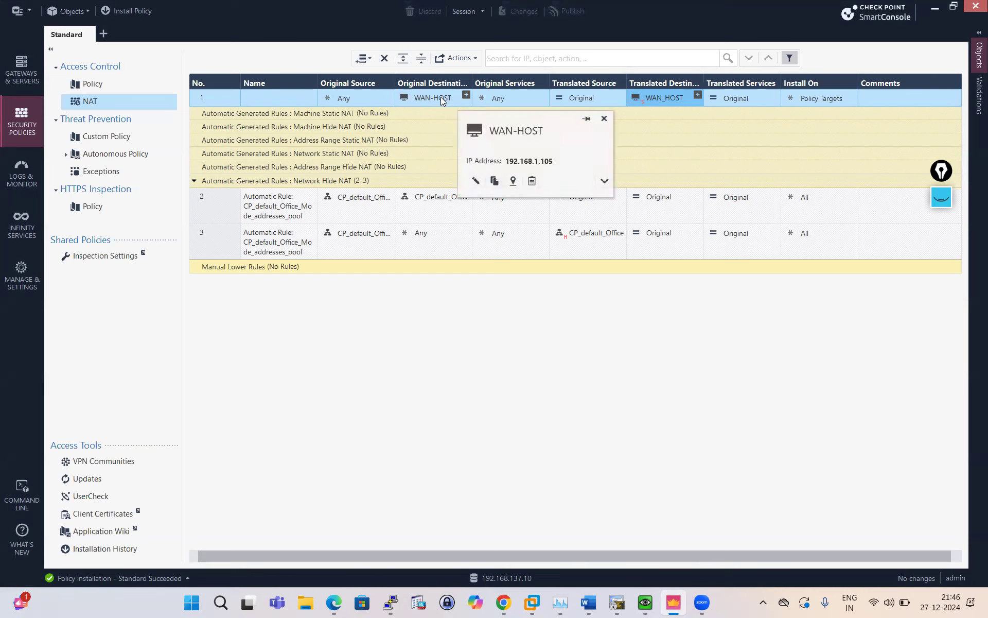
pyautogui.moveTo(663, 95)
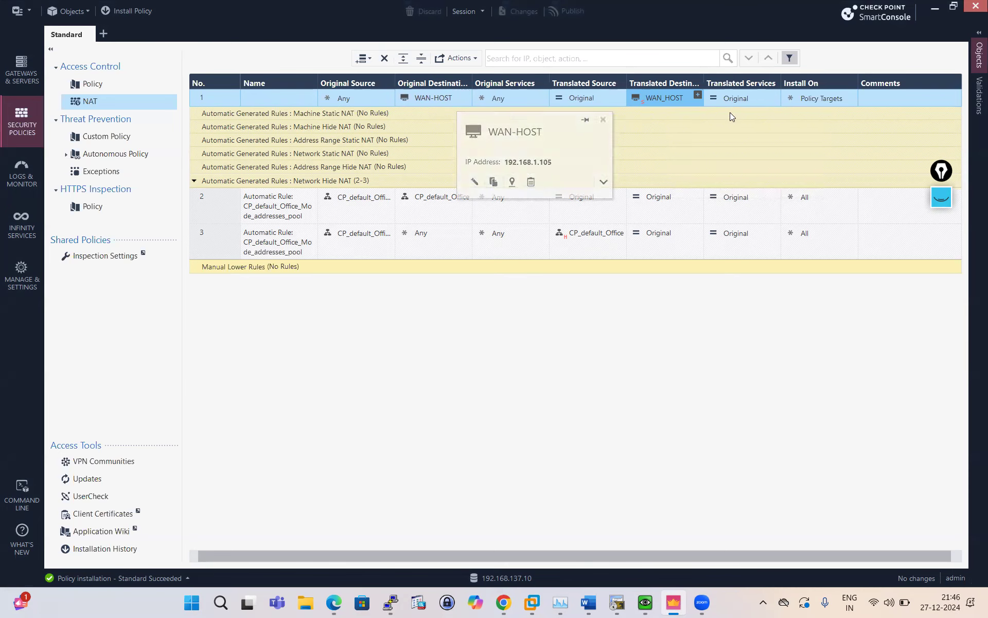
pyautogui.click(698, 96)
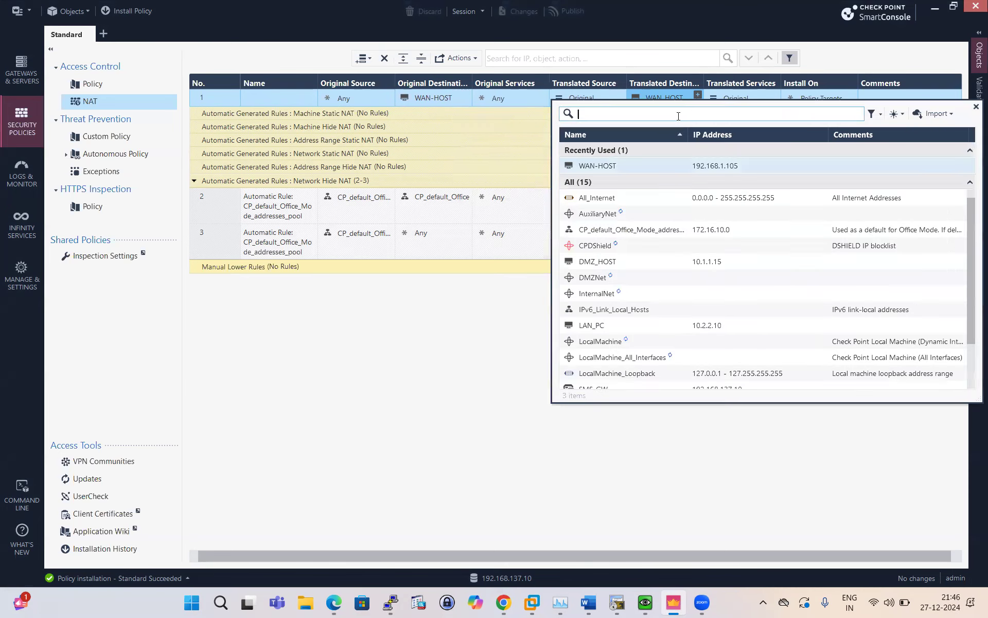
pyautogui.write('dmz')
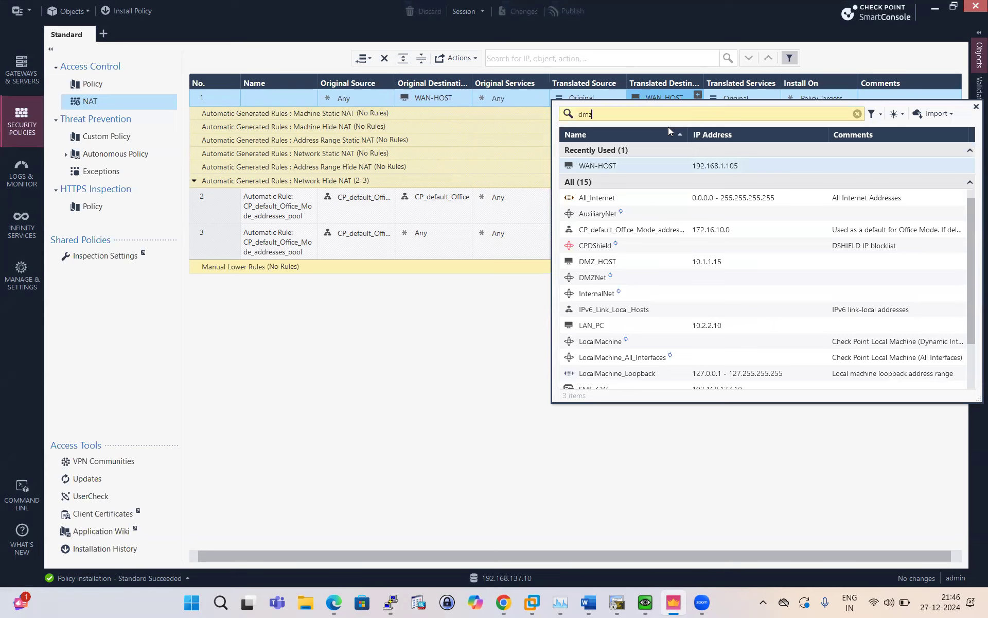
pyautogui.click(588, 168)
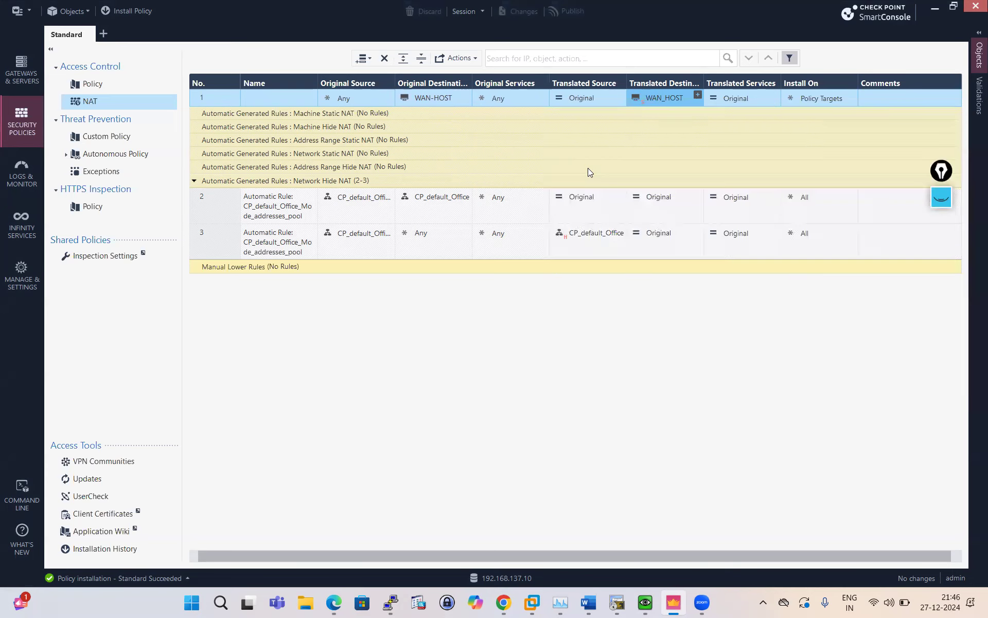
# Check the WAN-HOST object, then set the original destination to WAN_HOST (192.168.1.107).
pyautogui.doubleClick(450, 98)
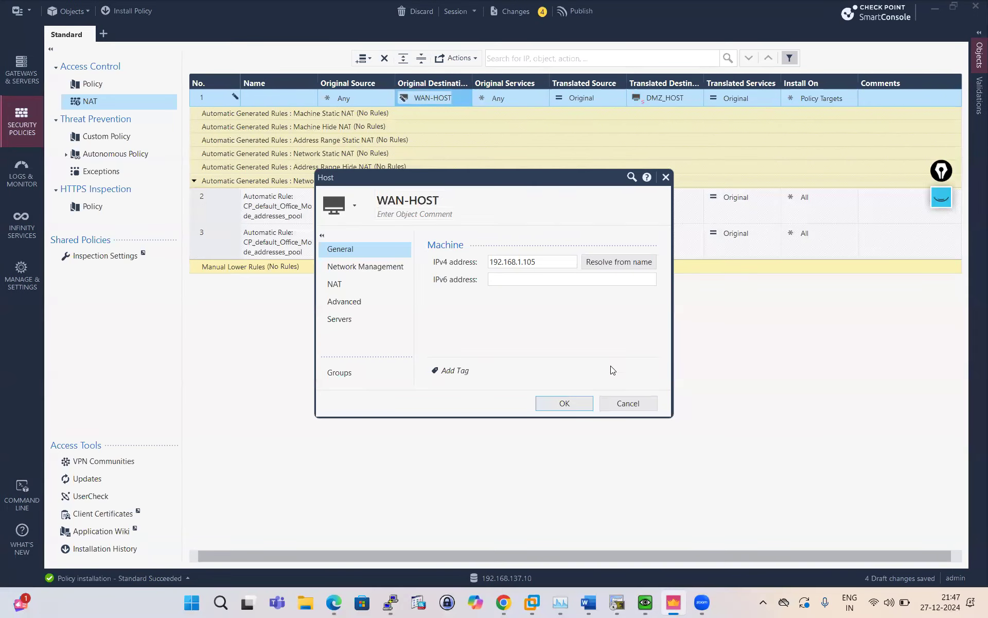
pyautogui.click(630, 404)
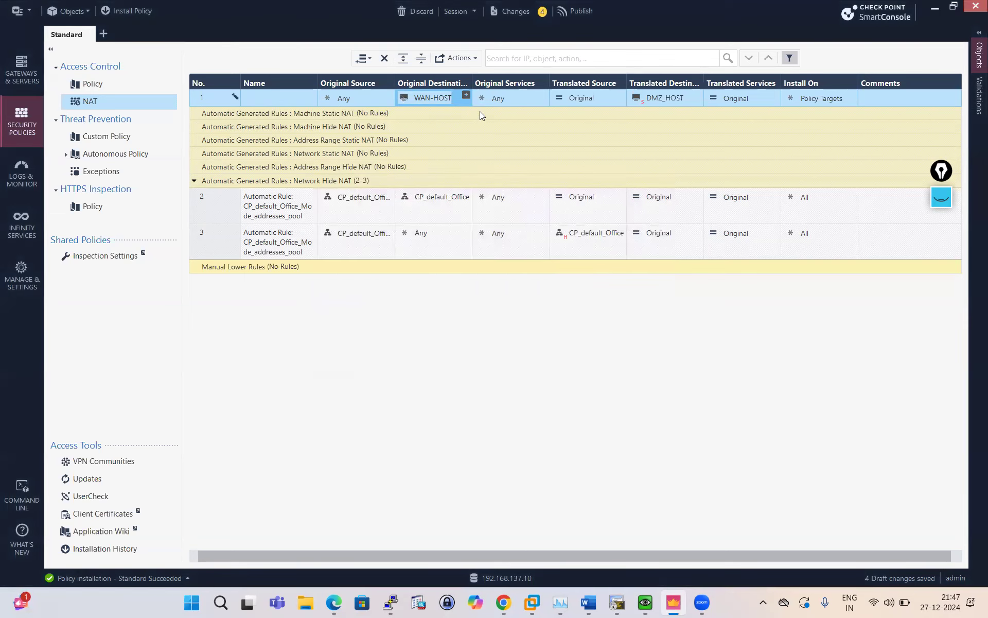
pyautogui.click(466, 96)
pyautogui.write('wa')
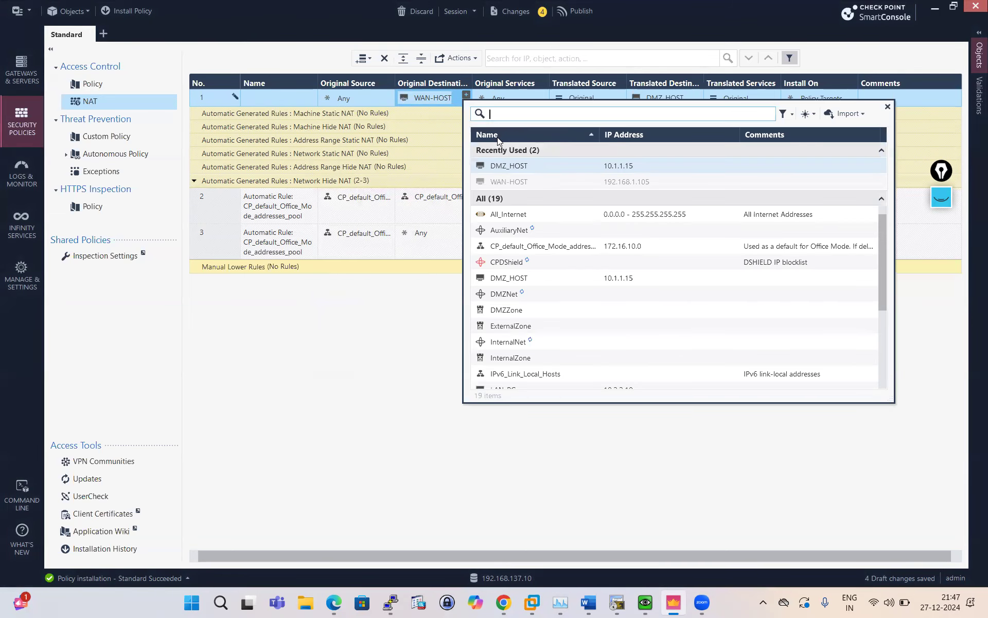
pyautogui.write('n')
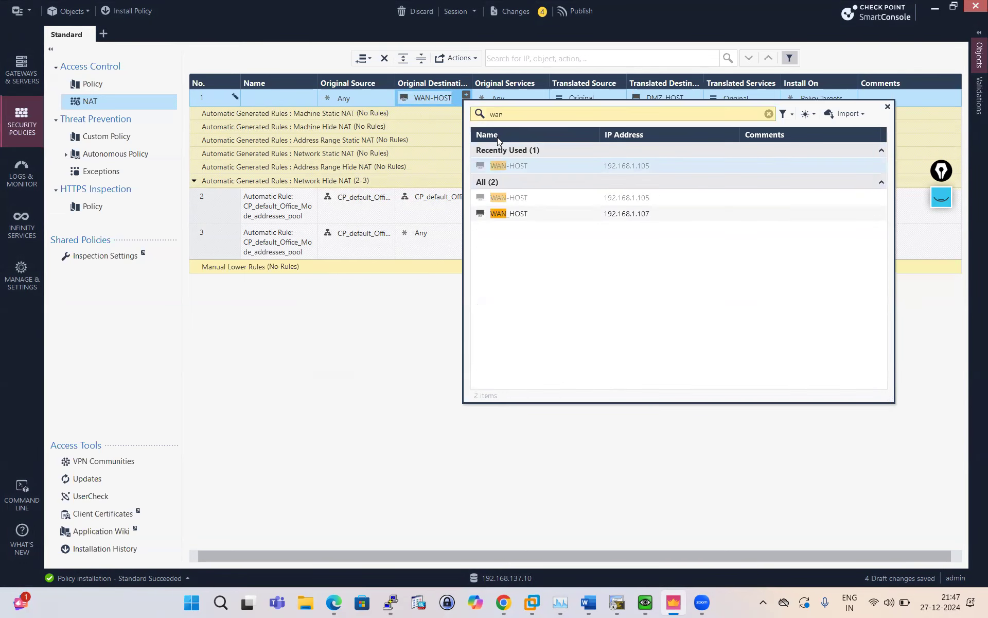
pyautogui.click(626, 217)
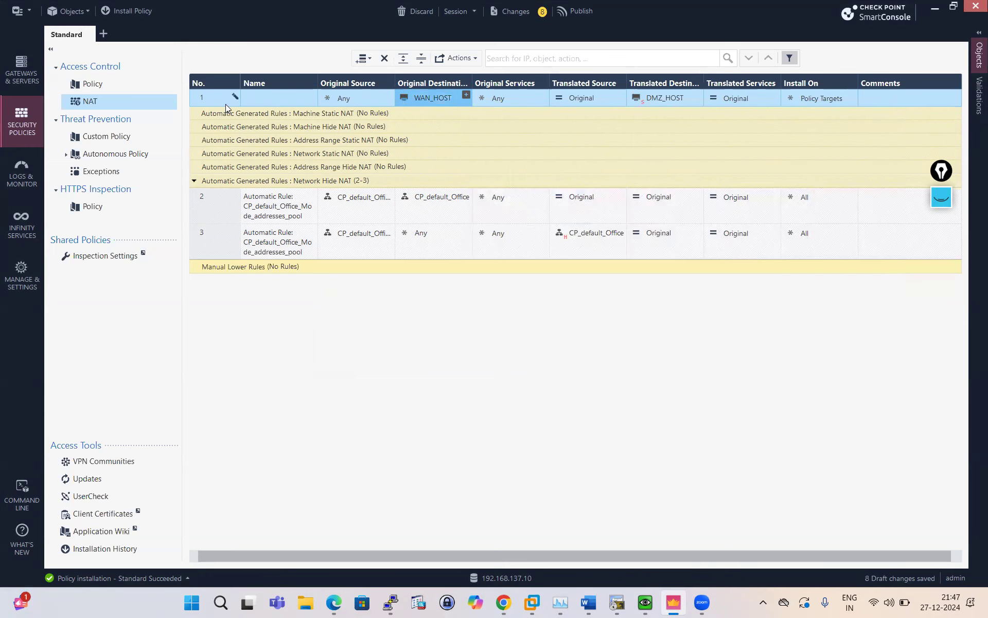
pyautogui.click(141, 14)
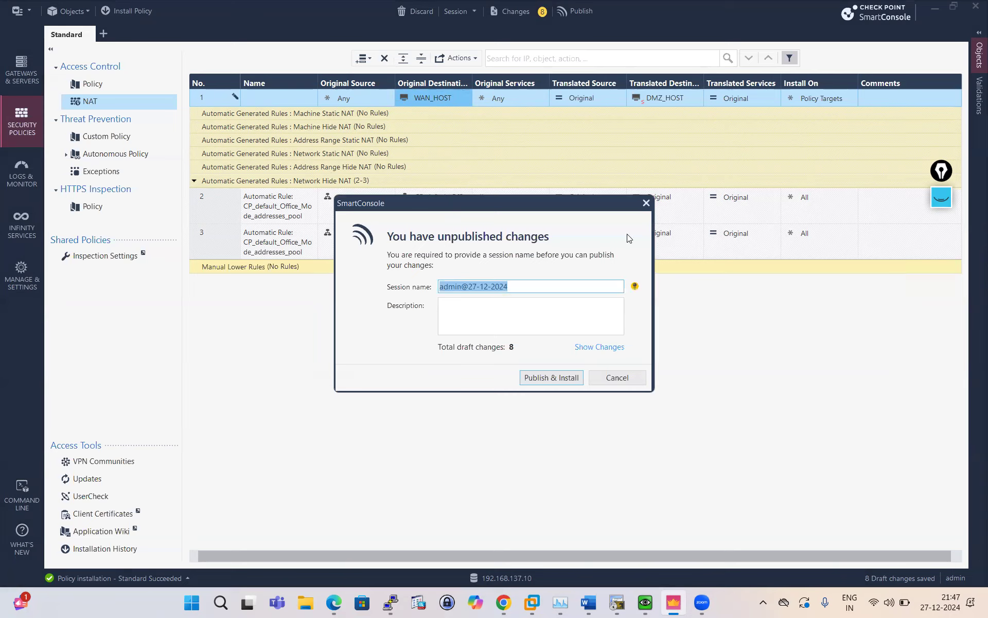
# Publish the draft changes and install the Standard policy on the SMS-GW gateway.
pyautogui.click(566, 377)
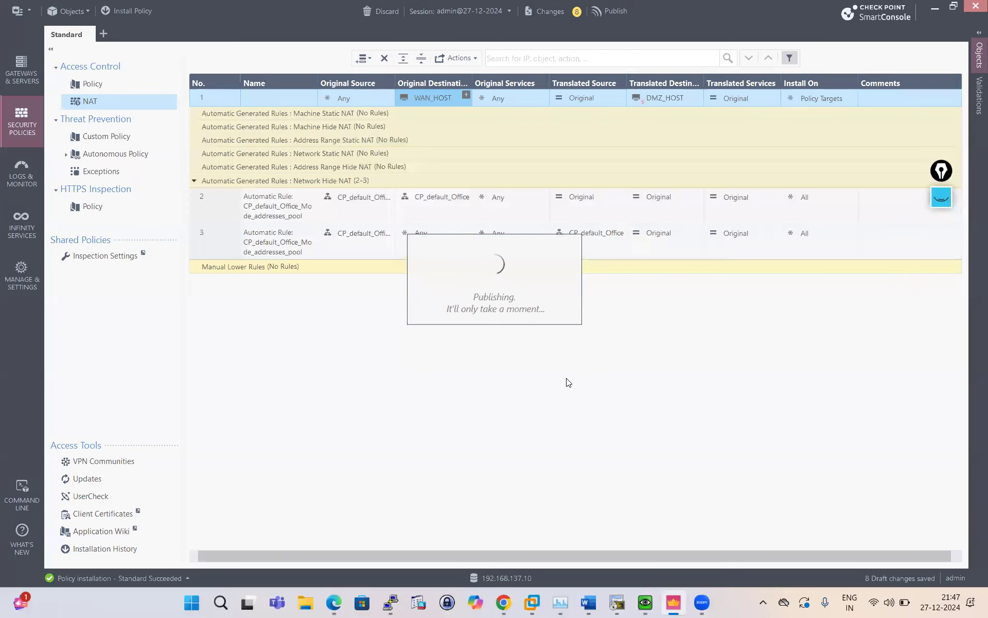
pyautogui.hotkey('alt', 'Tab')
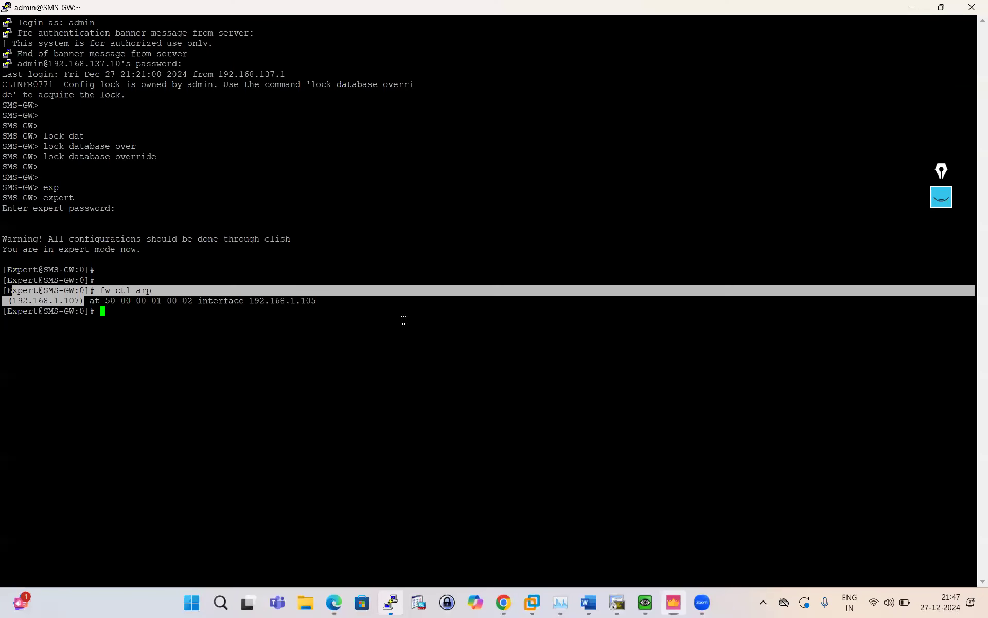
pyautogui.click(673, 602)
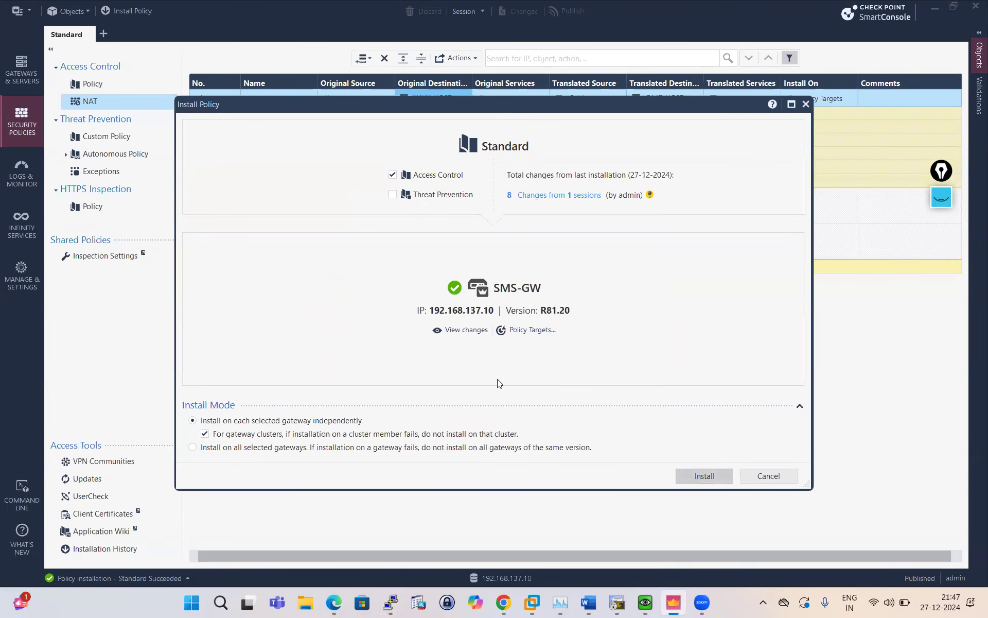
pyautogui.press('Return')
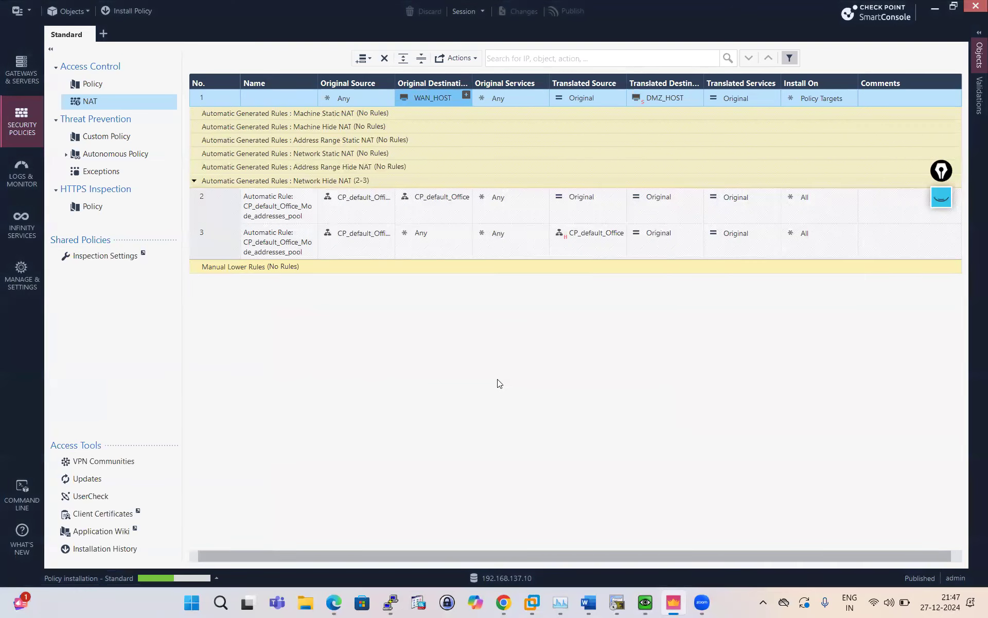
pyautogui.click(390, 602)
pyautogui.click(425, 350)
# Rerun fw ctl arp to confirm 192.168.1.107 is proxied on 192.168.1.105, then check the successful install.
pyautogui.press('Up')
pyautogui.press('Return')
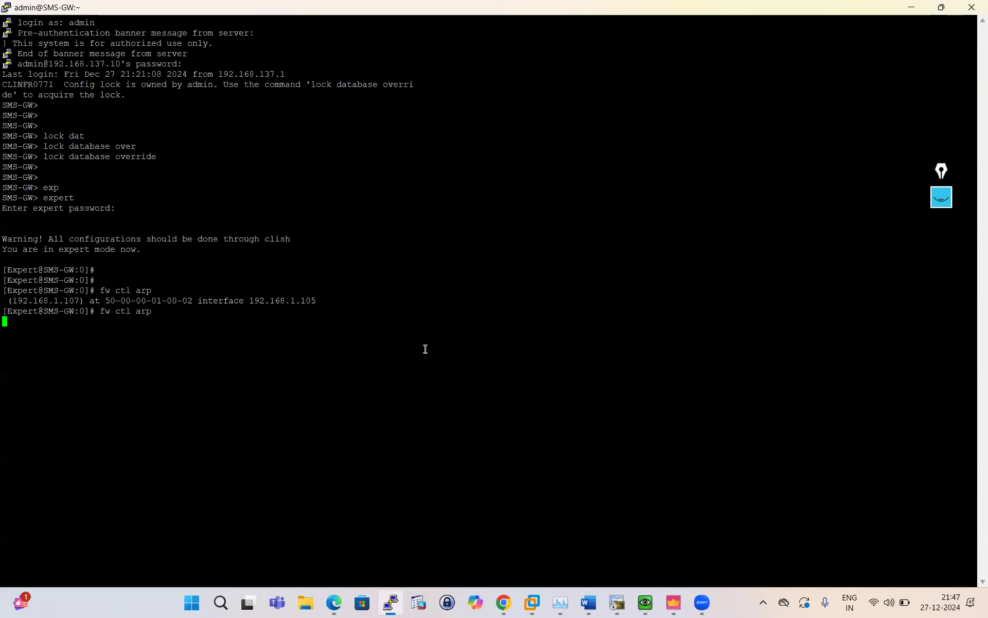
pyautogui.click(674, 603)
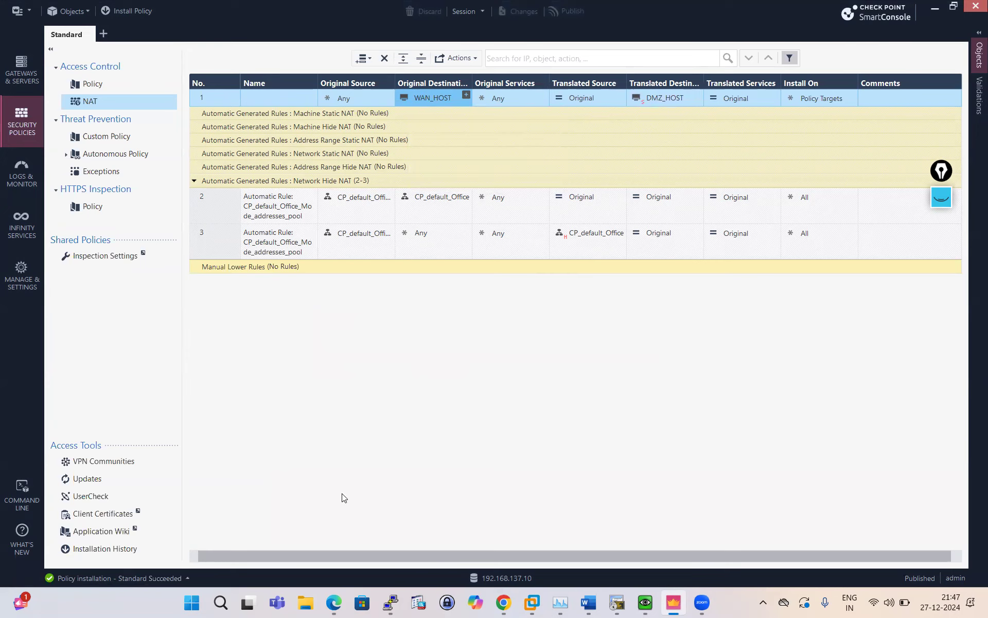
pyautogui.click(645, 602)
# Reload 192.168.1.107 in the client's Chrome, sign in, and decline saving the password.
pyautogui.click(403, 175)
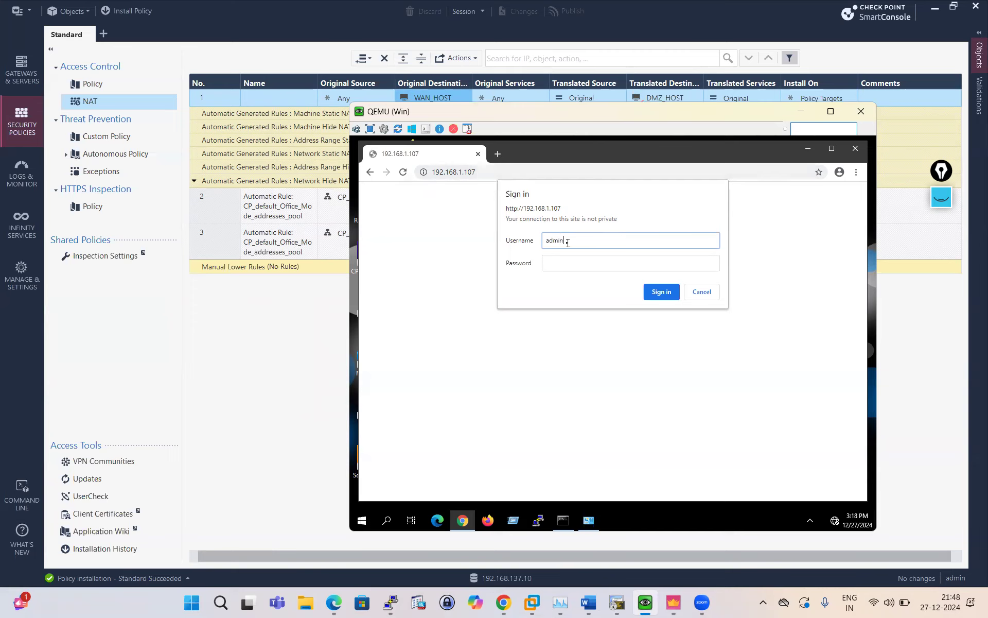
pyautogui.click(573, 267)
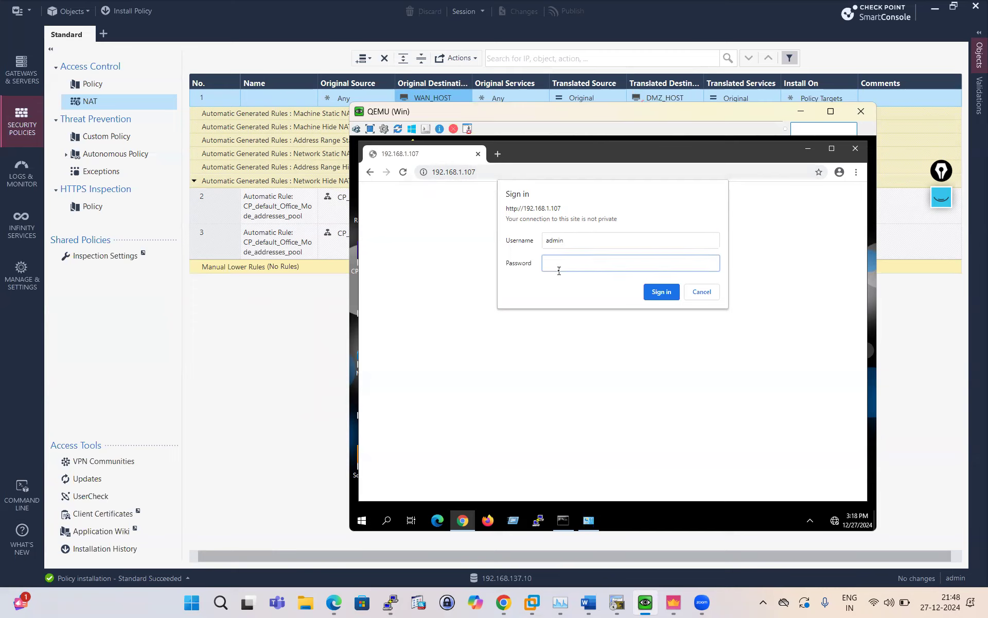
pyautogui.click(661, 292)
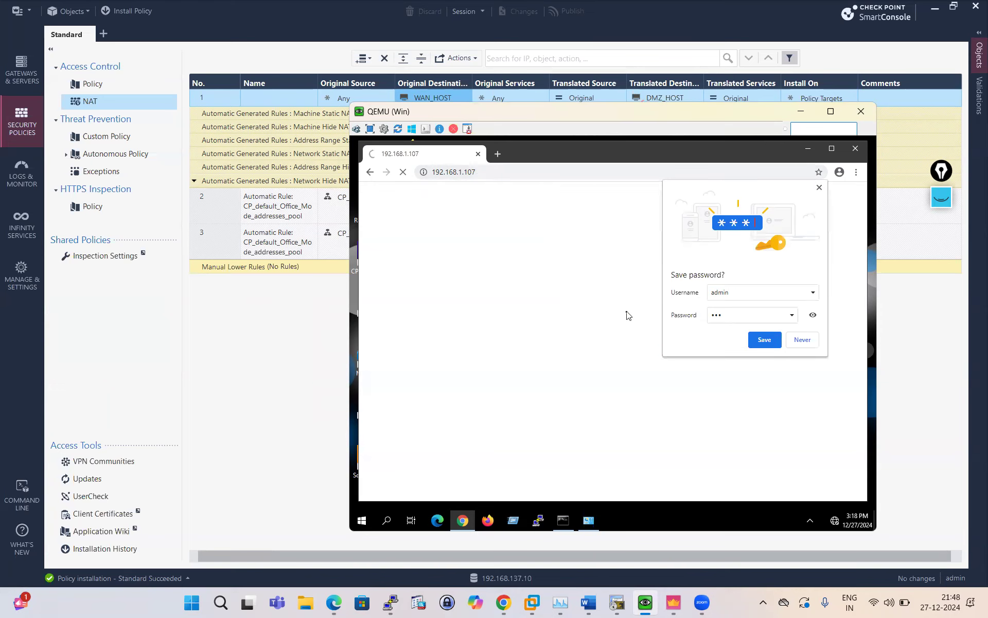
pyautogui.click(806, 339)
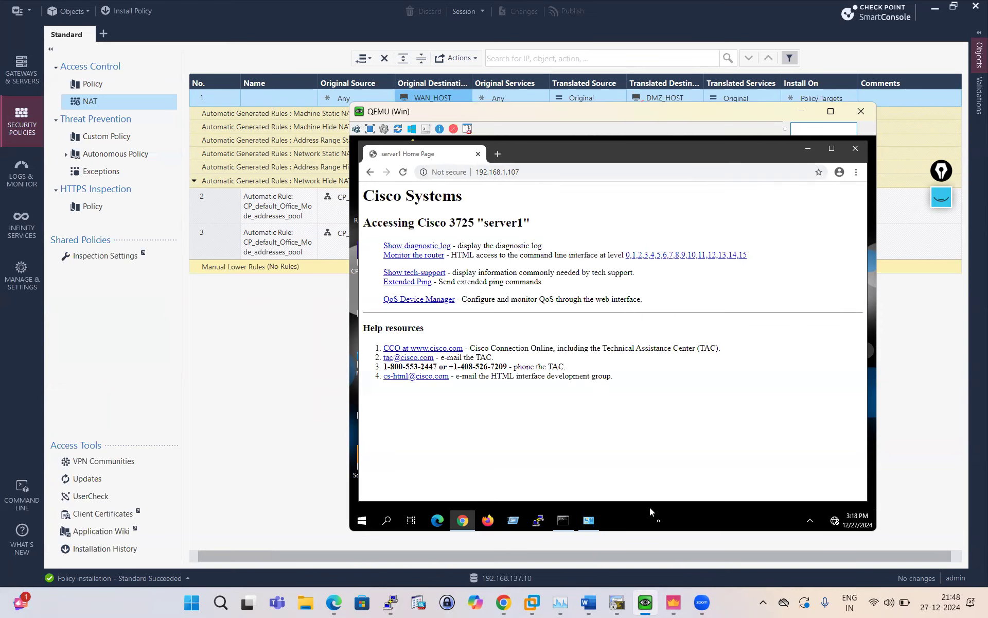
pyautogui.click(673, 602)
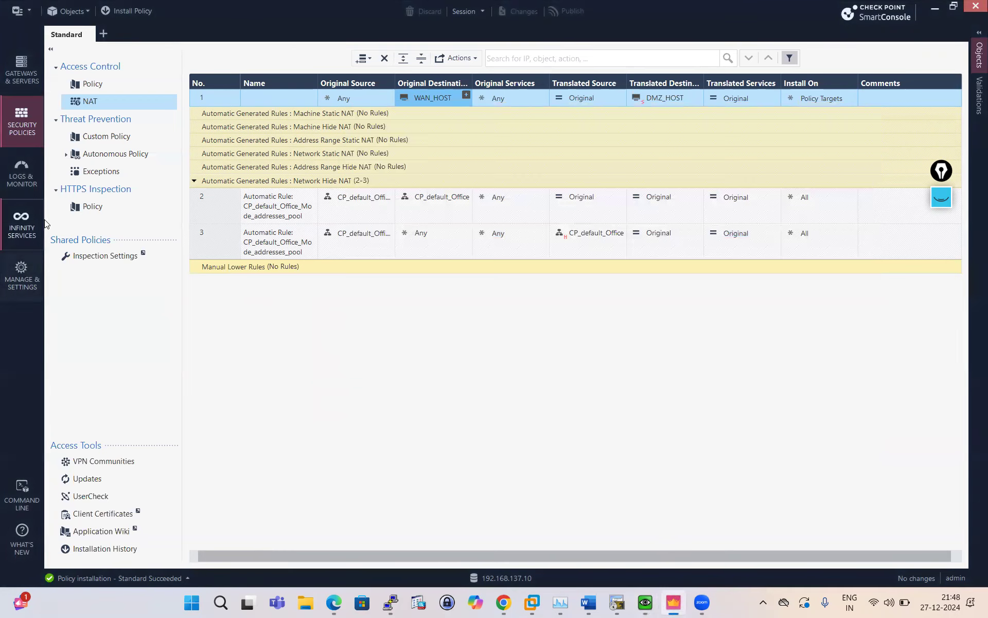
# Open Logs & Monitor, then show the Gaia ARP page listing the 192.168.1.107 proxy entry on eth2.
pyautogui.click(23, 166)
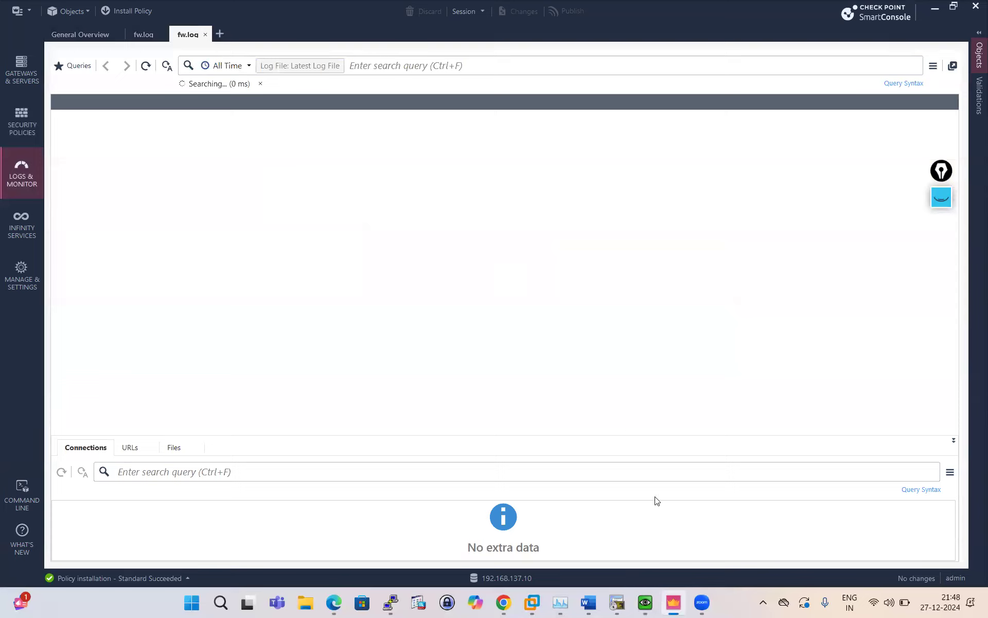
pyautogui.moveTo(534, 604)
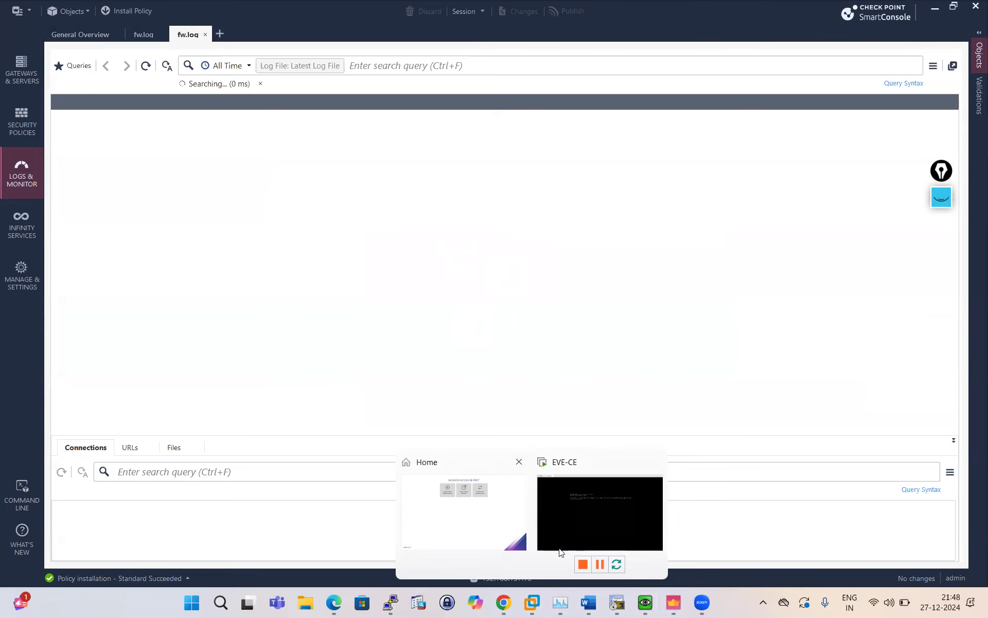
pyautogui.click(503, 603)
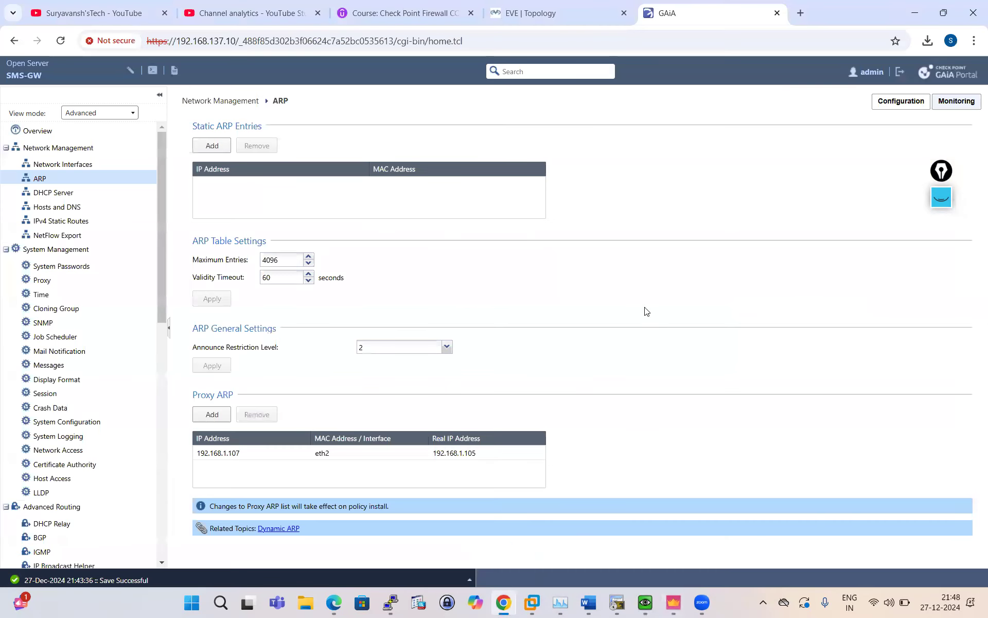
# Bring up the EVE-NG topology and erase the old pink annotation strokes.
pyautogui.click(577, 21)
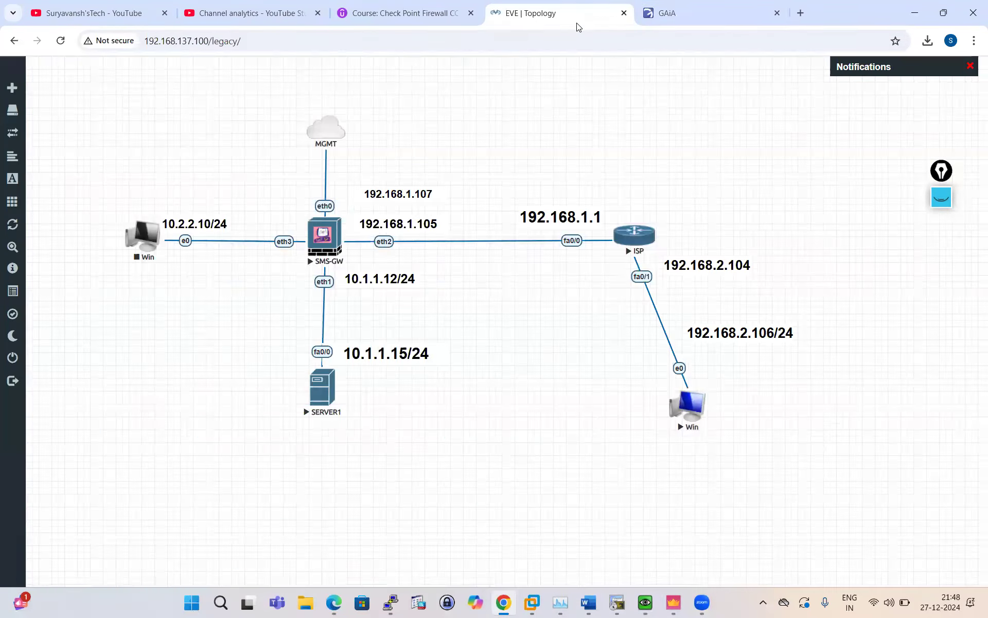
pyautogui.click(941, 197)
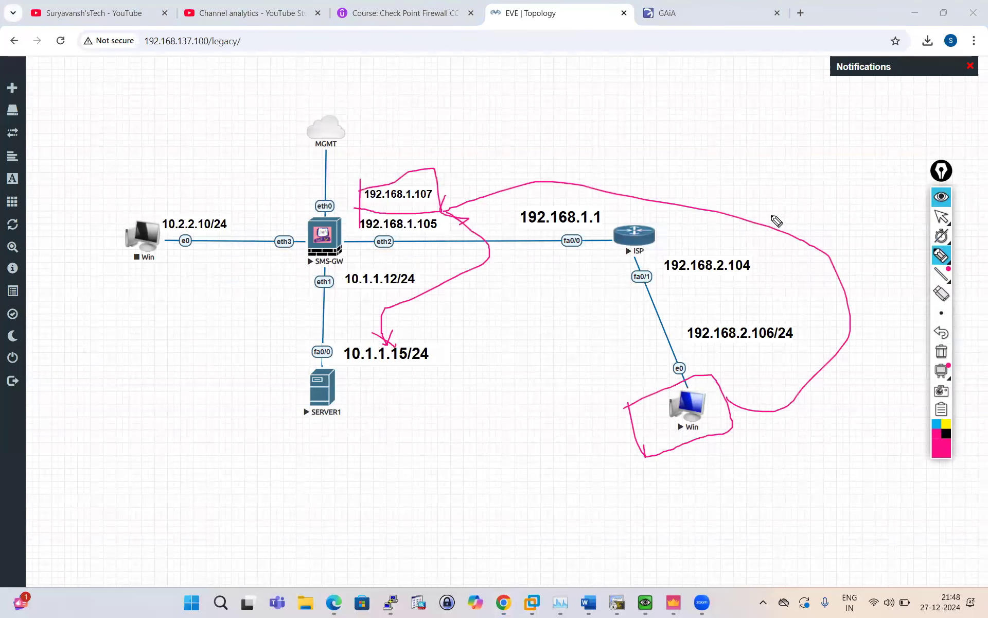
pyautogui.click(942, 293)
pyautogui.click(488, 252)
pyautogui.click(435, 177)
pyautogui.click(803, 391)
pyautogui.click(731, 422)
pyautogui.click(381, 340)
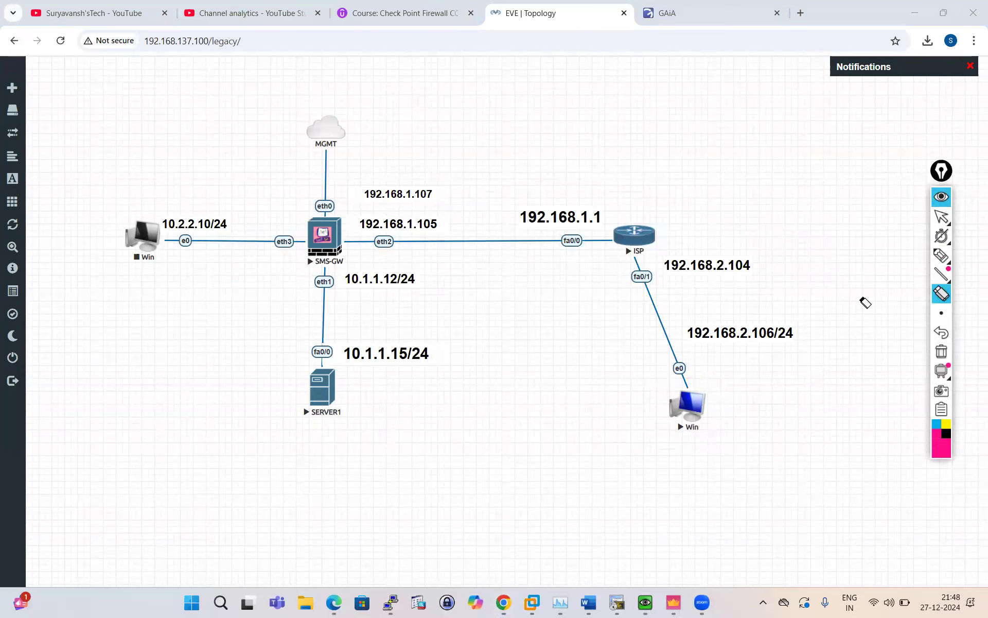
# Sketch the client's route via 192.168.1.107 and 192.168.1.105 toward SERVER1 with a thin pen, then clear it.
pyautogui.click(942, 255)
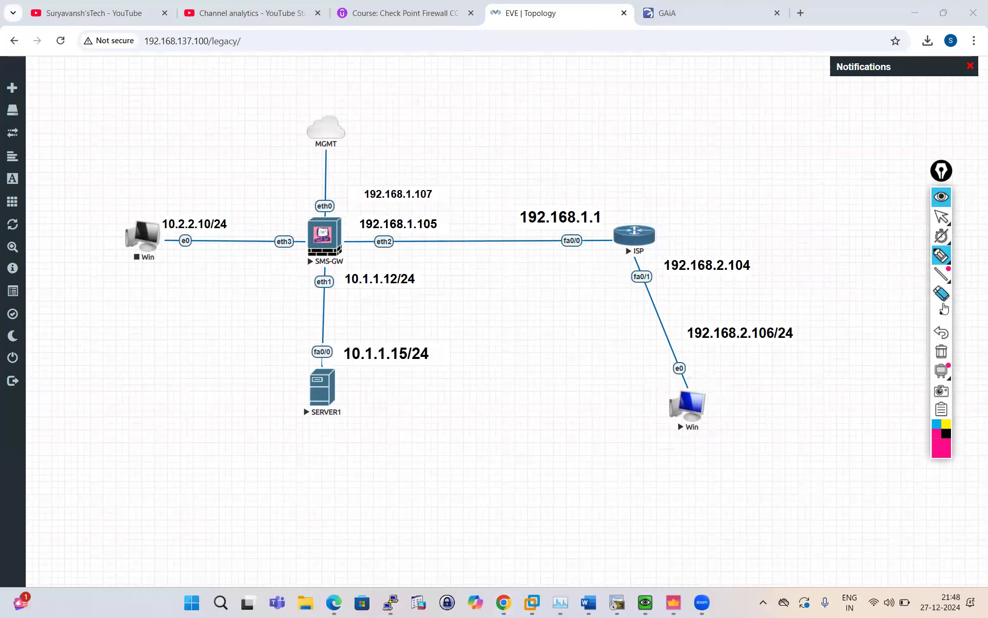
pyautogui.moveTo(941, 312)
pyautogui.click(843, 318)
pyautogui.moveTo(692, 408)
pyautogui.mouseDown()
pyautogui.moveTo(711, 424)
pyautogui.moveTo(823, 416)
pyautogui.moveTo(482, 207)
pyautogui.moveTo(437, 214)
pyautogui.moveTo(452, 223)
pyautogui.moveTo(412, 334)
pyautogui.moveTo(399, 342)
pyautogui.moveTo(455, 330)
pyautogui.mouseUp()
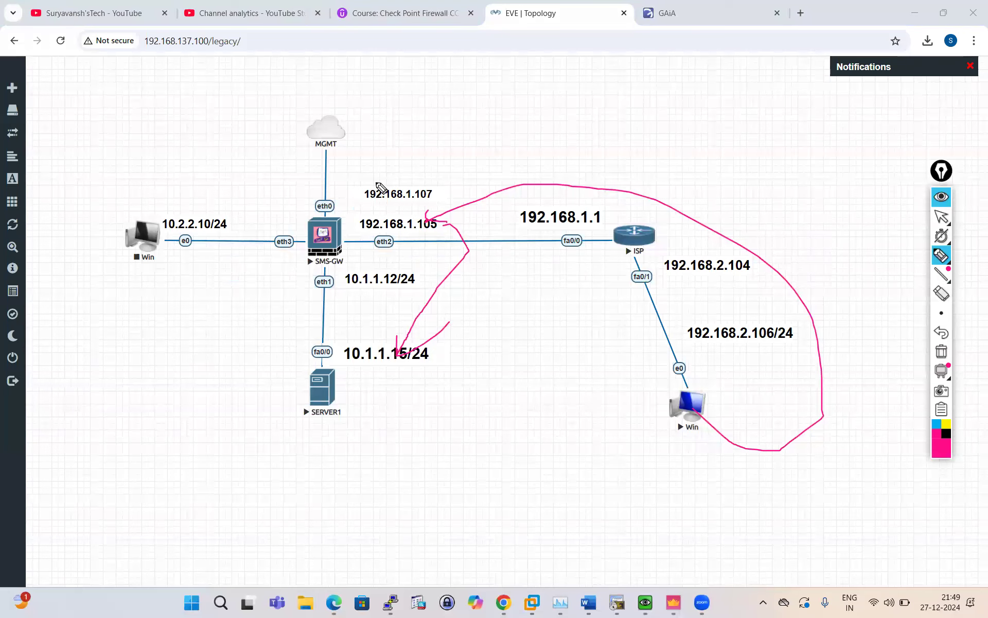
pyautogui.moveTo(363, 172)
pyautogui.mouseDown()
pyautogui.moveTo(364, 201)
pyautogui.moveTo(439, 194)
pyautogui.moveTo(362, 176)
pyautogui.mouseUp()
pyautogui.moveTo(701, 400)
pyautogui.mouseDown()
pyautogui.moveTo(819, 385)
pyautogui.moveTo(707, 202)
pyautogui.mouseUp()
pyautogui.moveTo(583, 177)
pyautogui.mouseDown()
pyautogui.moveTo(449, 188)
pyautogui.moveTo(411, 204)
pyautogui.moveTo(440, 189)
pyautogui.moveTo(386, 343)
pyautogui.mouseUp()
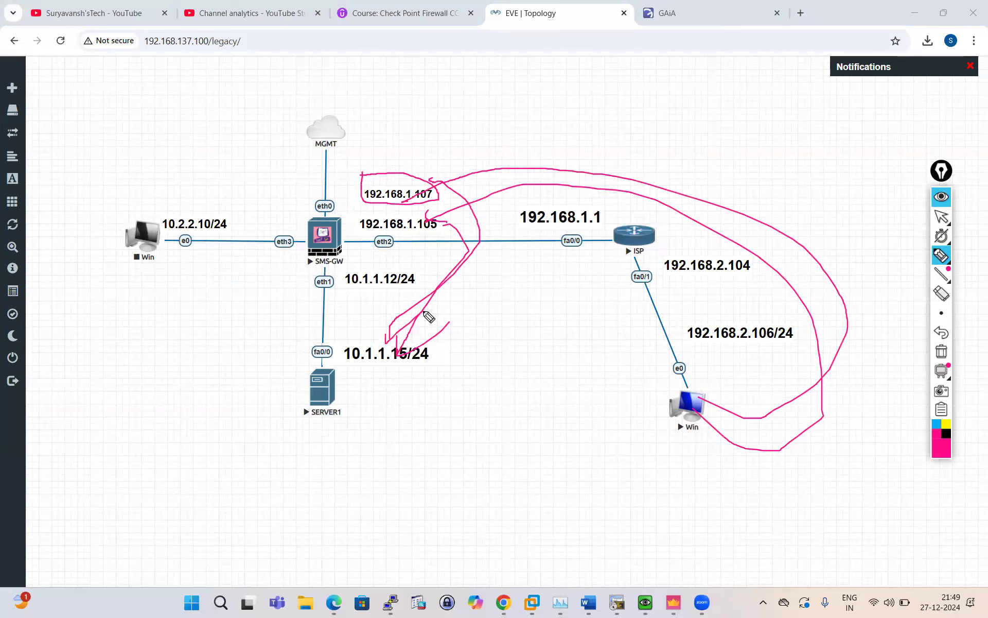
pyautogui.moveTo(399, 208); pyautogui.dragTo(459, 179)
pyautogui.moveTo(354, 212)
pyautogui.mouseDown()
pyautogui.moveTo(355, 229)
pyautogui.moveTo(375, 215)
pyautogui.moveTo(466, 226)
pyautogui.moveTo(373, 264)
pyautogui.moveTo(355, 260)
pyautogui.mouseUp()
pyautogui.moveTo(415, 244); pyautogui.dragTo(454, 218)
pyautogui.moveTo(695, 394)
pyautogui.mouseDown()
pyautogui.moveTo(746, 367)
pyautogui.moveTo(520, 186)
pyautogui.moveTo(432, 177)
pyautogui.moveTo(474, 173)
pyautogui.mouseUp()
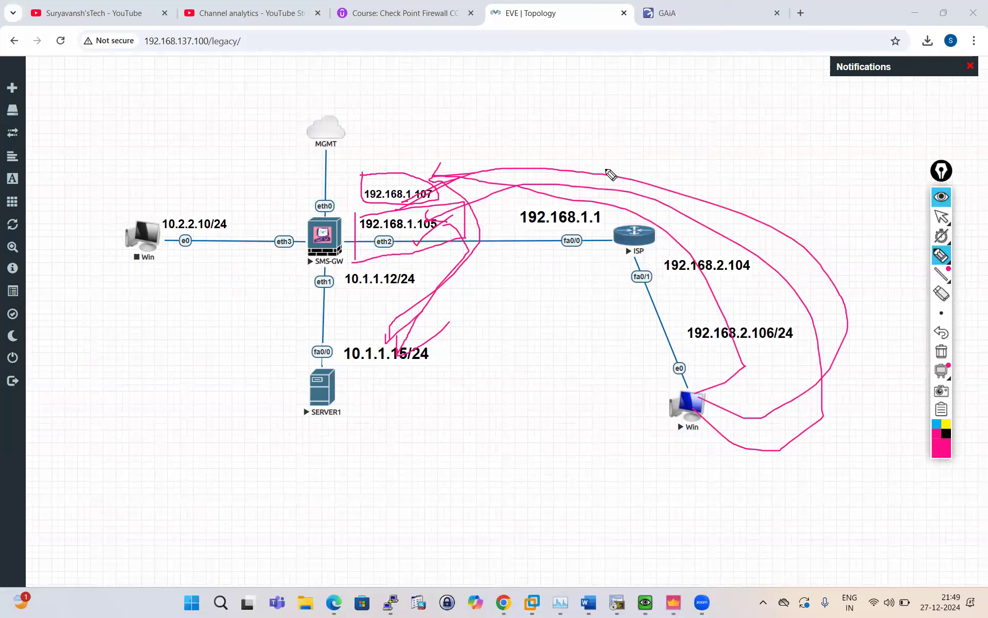
pyautogui.click(941, 196)
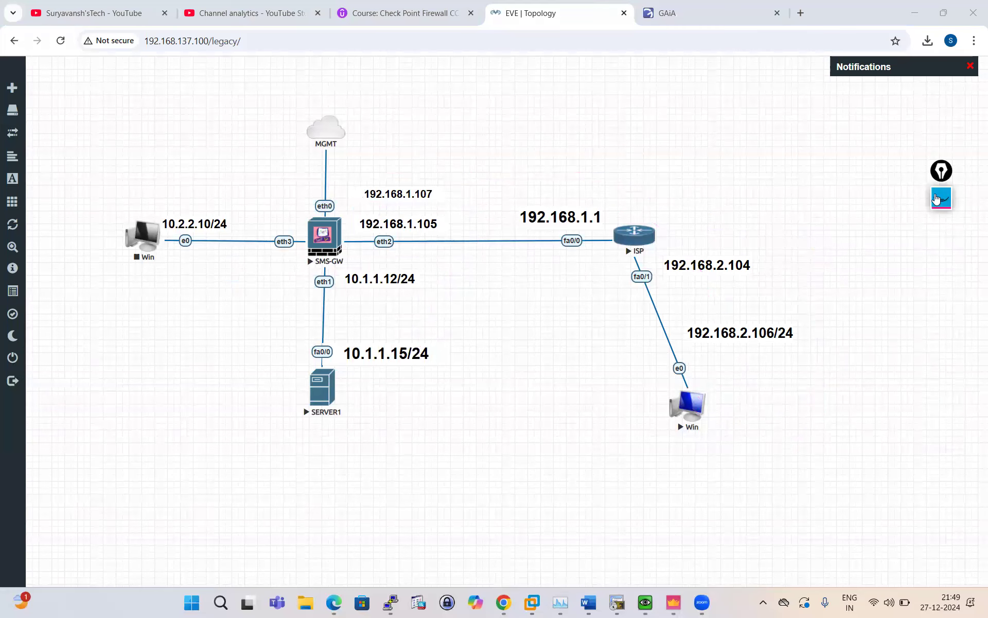